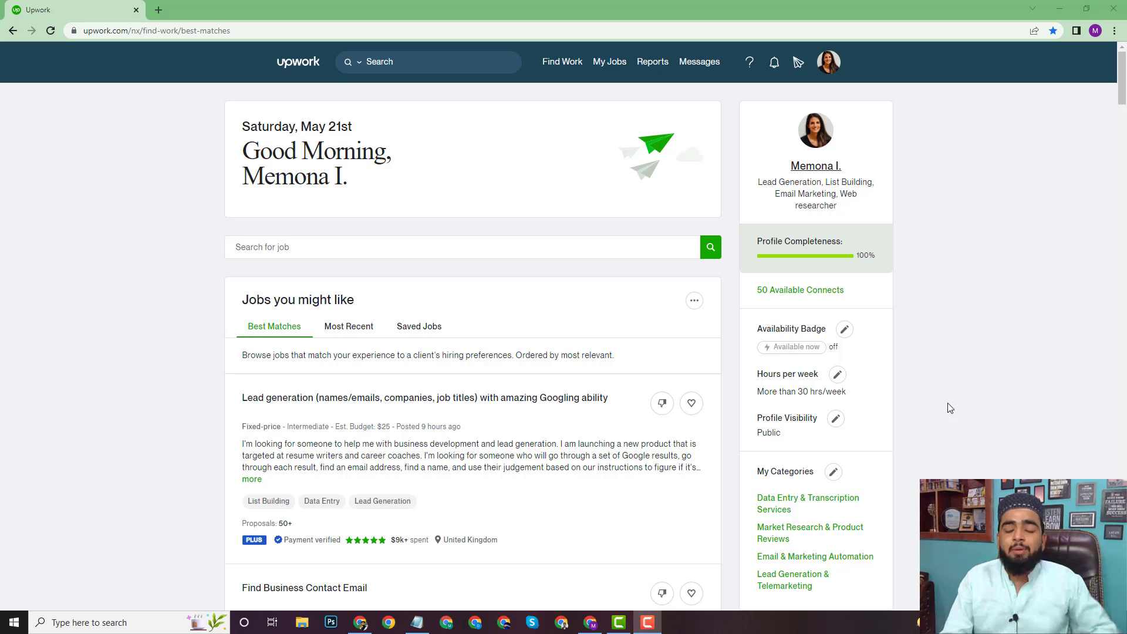
# - Open the Find Work page and look over its job search field and Best Matches feed
pyautogui.moveTo(563, 62)
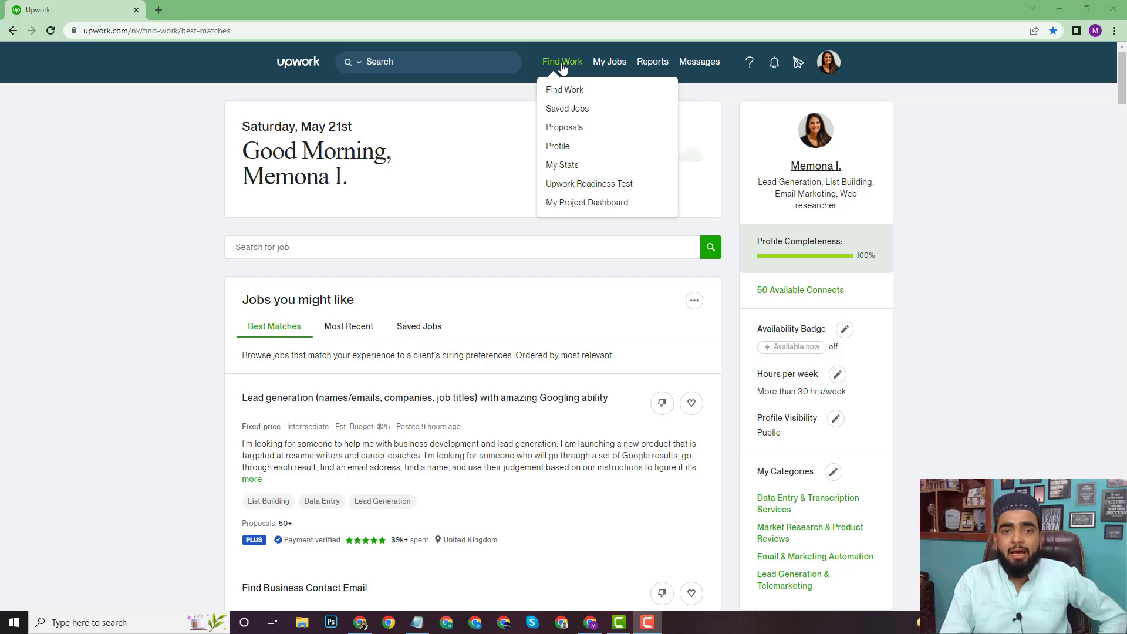
pyautogui.click(550, 88)
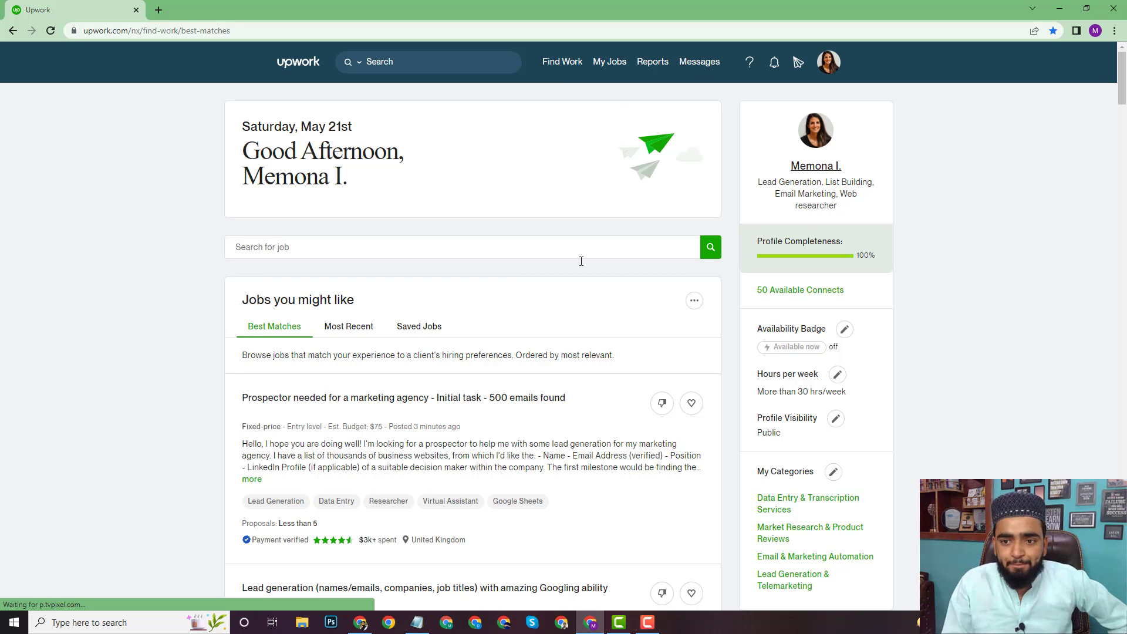
pyautogui.scroll(-4, 1033, 285)
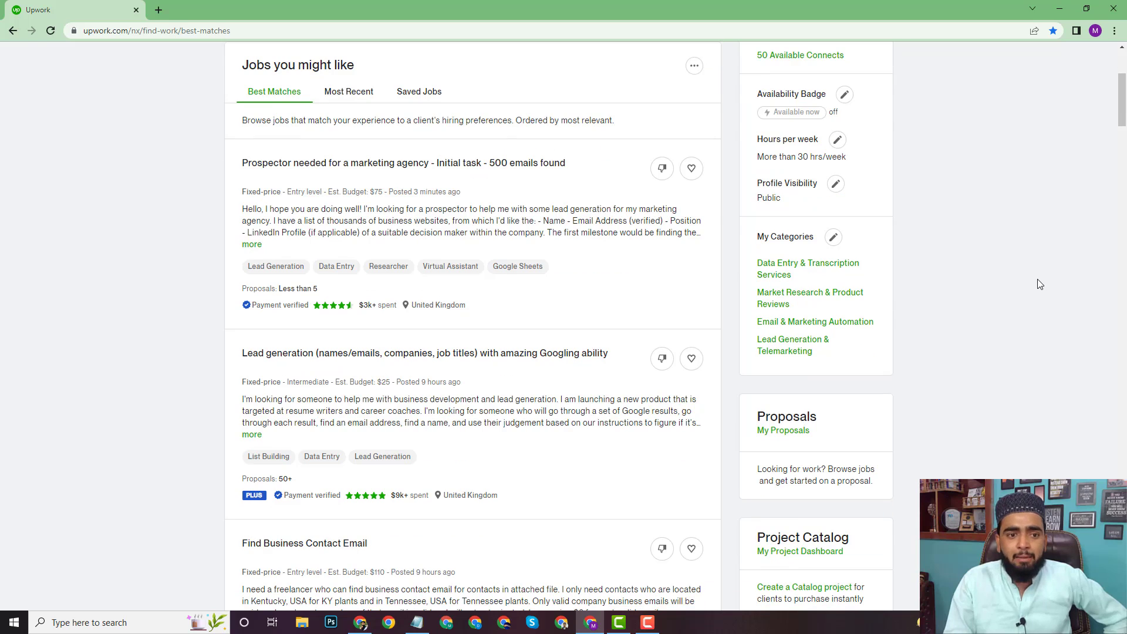
pyautogui.scroll(4, 1040, 284)
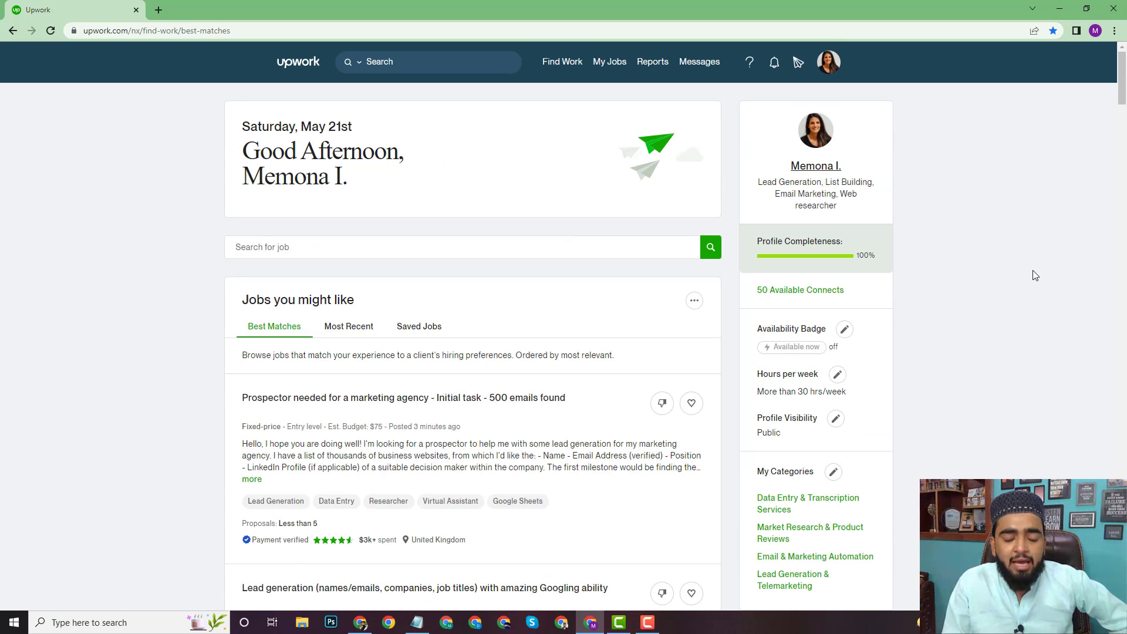
pyautogui.click(312, 241)
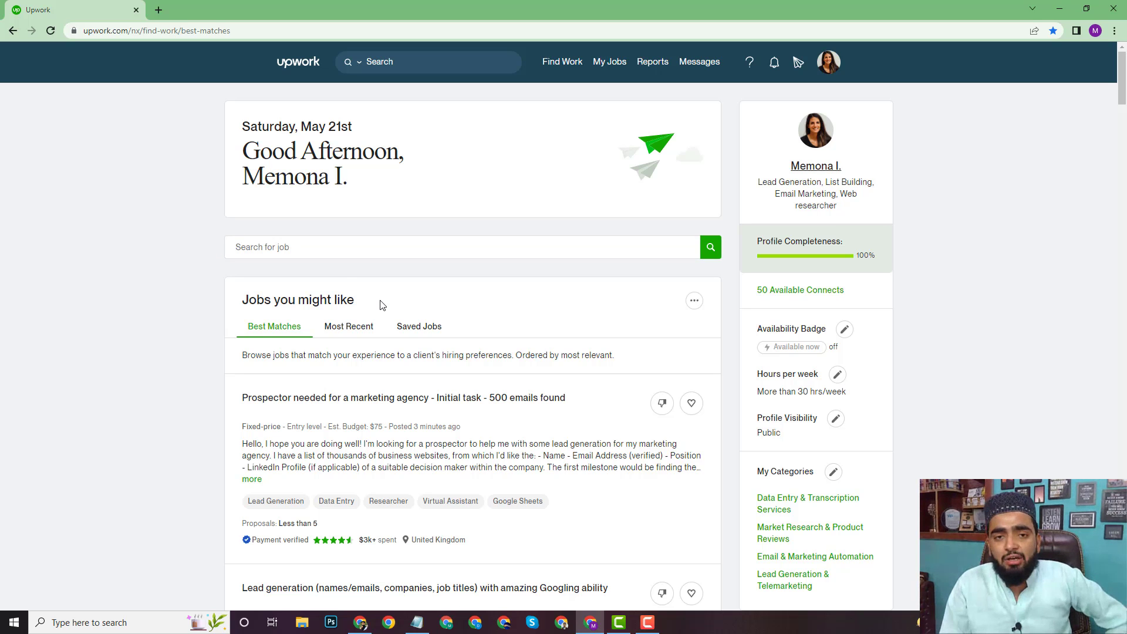
# - Expand the description of the "Prospector needed for a marketing agency" job in Best Matches and open its details
pyautogui.scroll(-4, 763, 270)
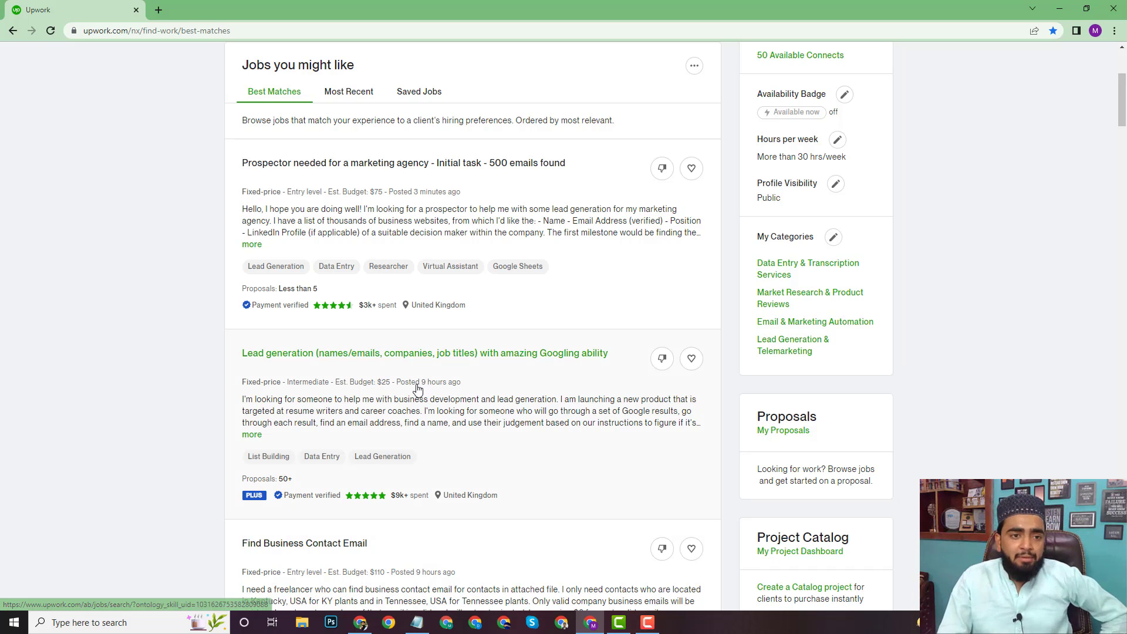
pyautogui.scroll(1, 364, 260)
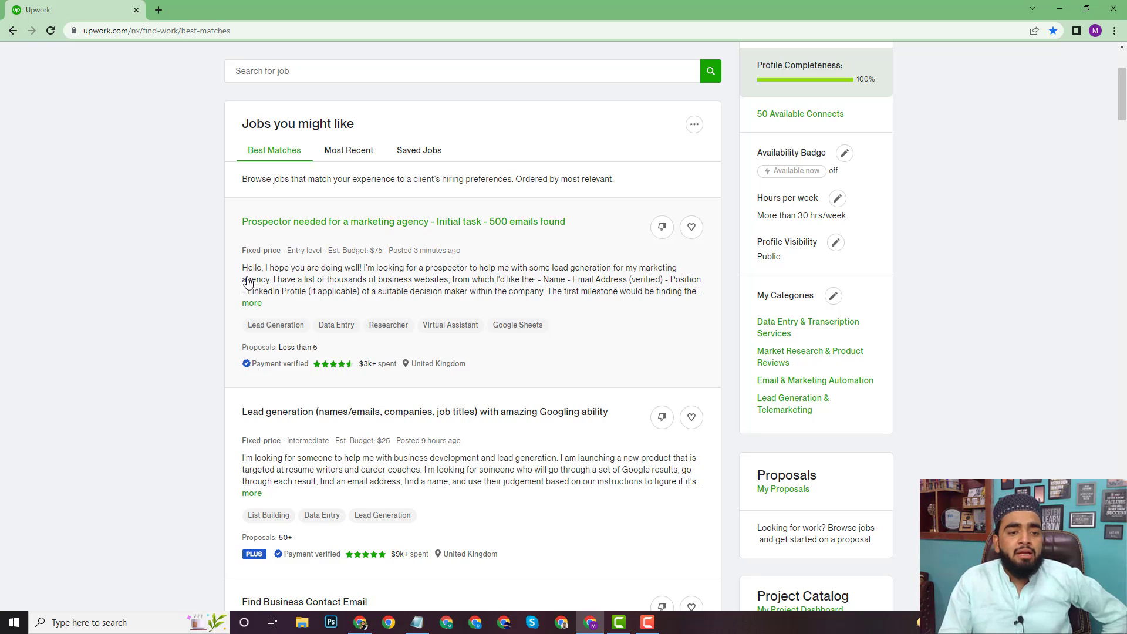
pyautogui.scroll(-1, 302, 251)
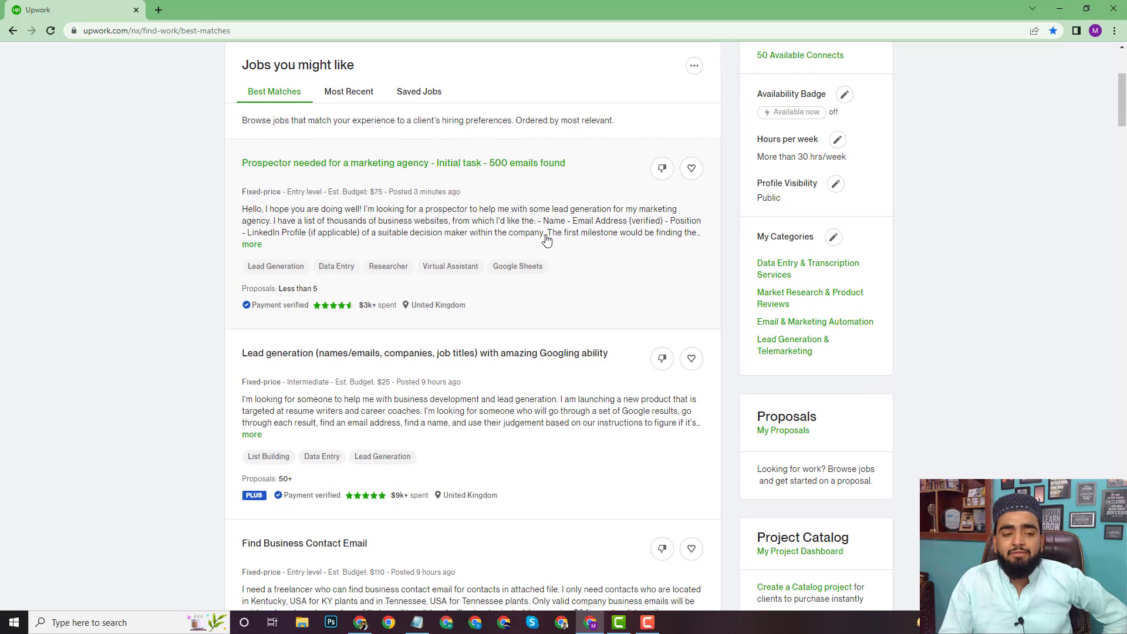
pyautogui.click(253, 245)
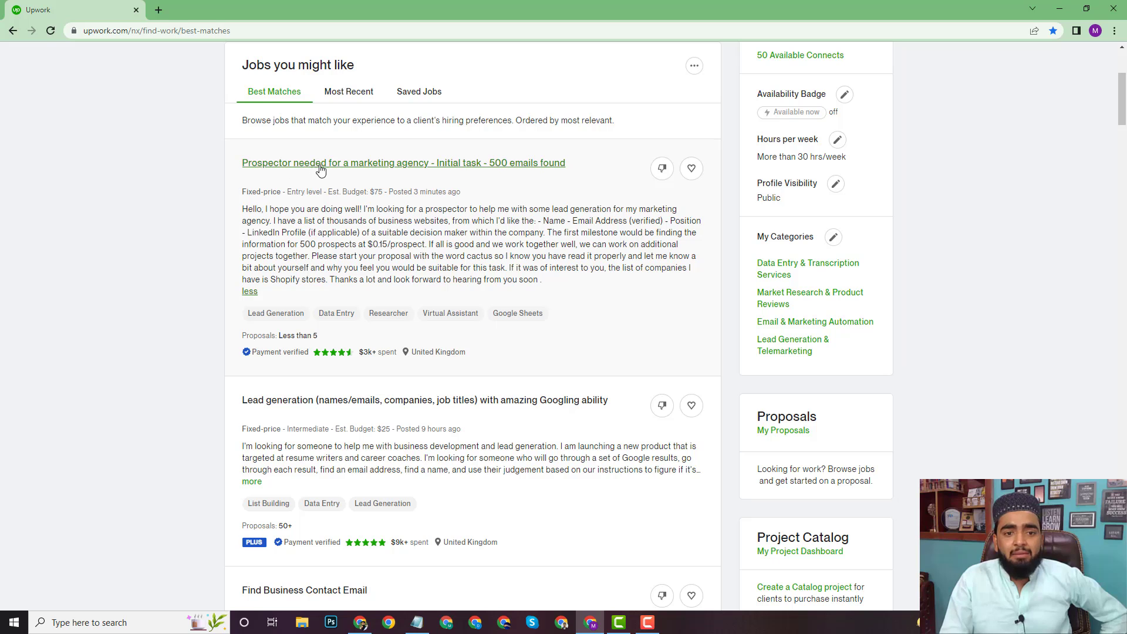
pyautogui.click(475, 164)
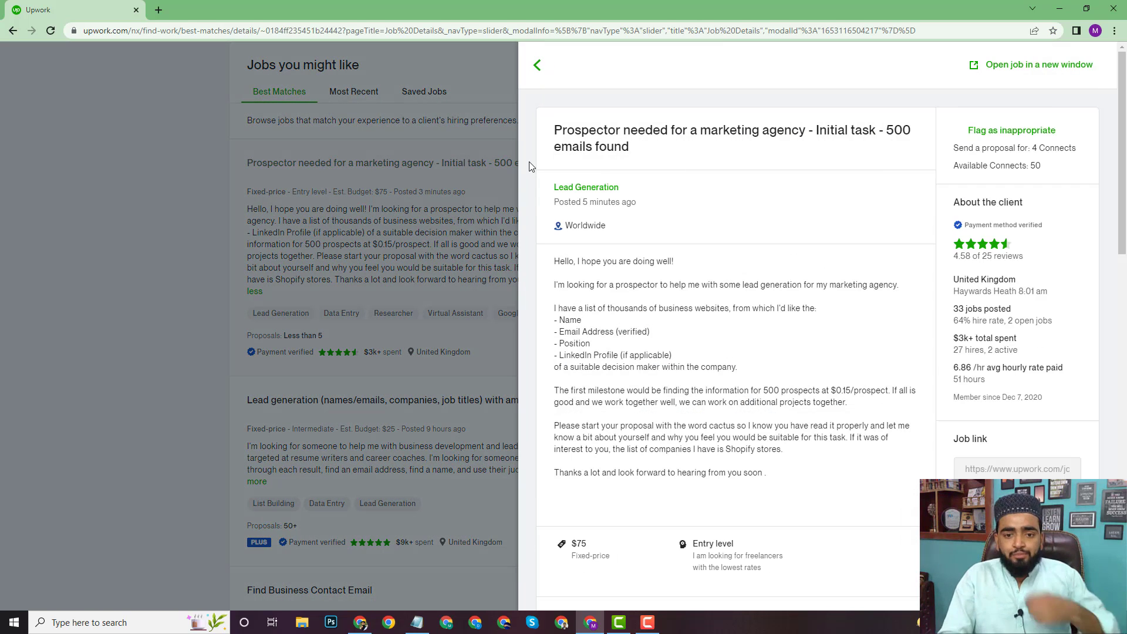
# - Read through the job posting, including its description, proposal questions, required skills, job activity and the client's recent history
pyautogui.scroll(-2, 760, 267)
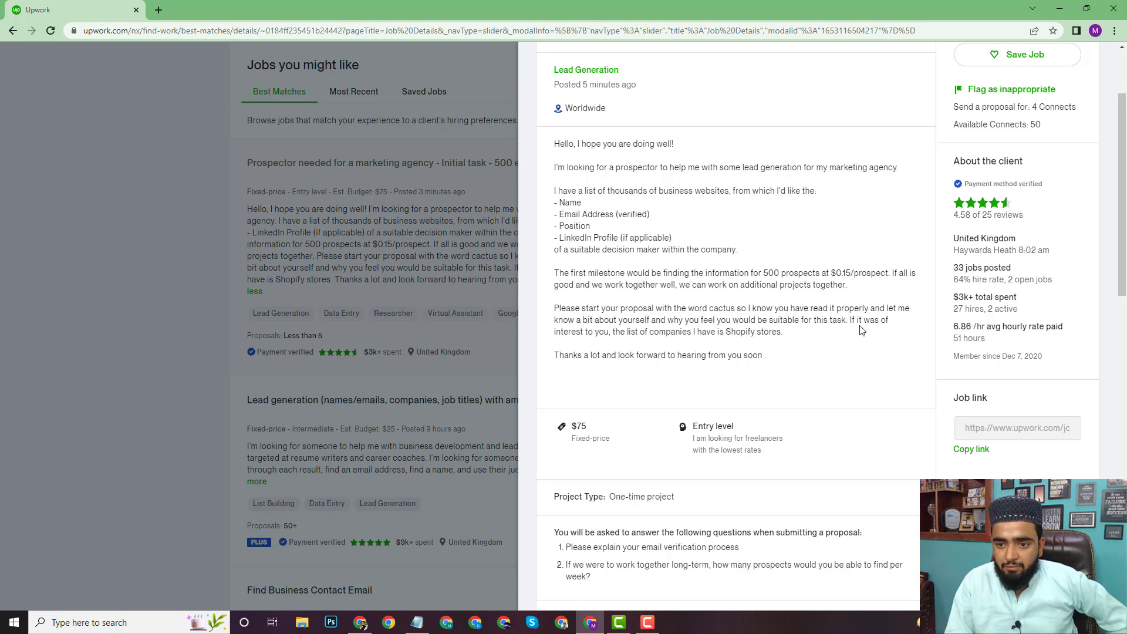
pyautogui.scroll(-4, 643, 364)
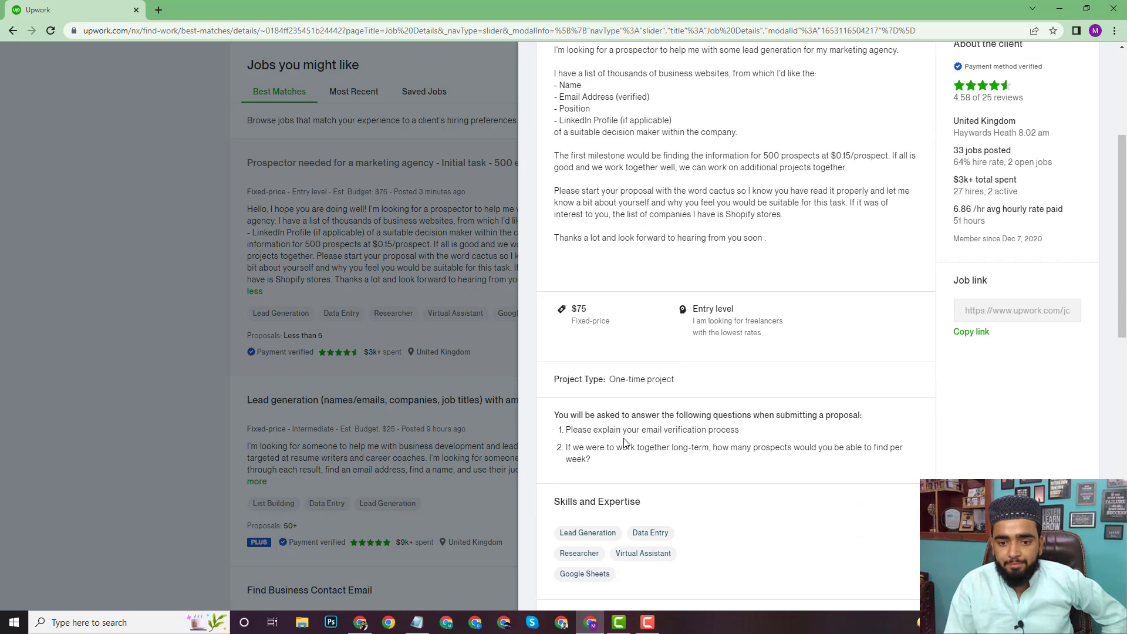
pyautogui.scroll(-10, 642, 382)
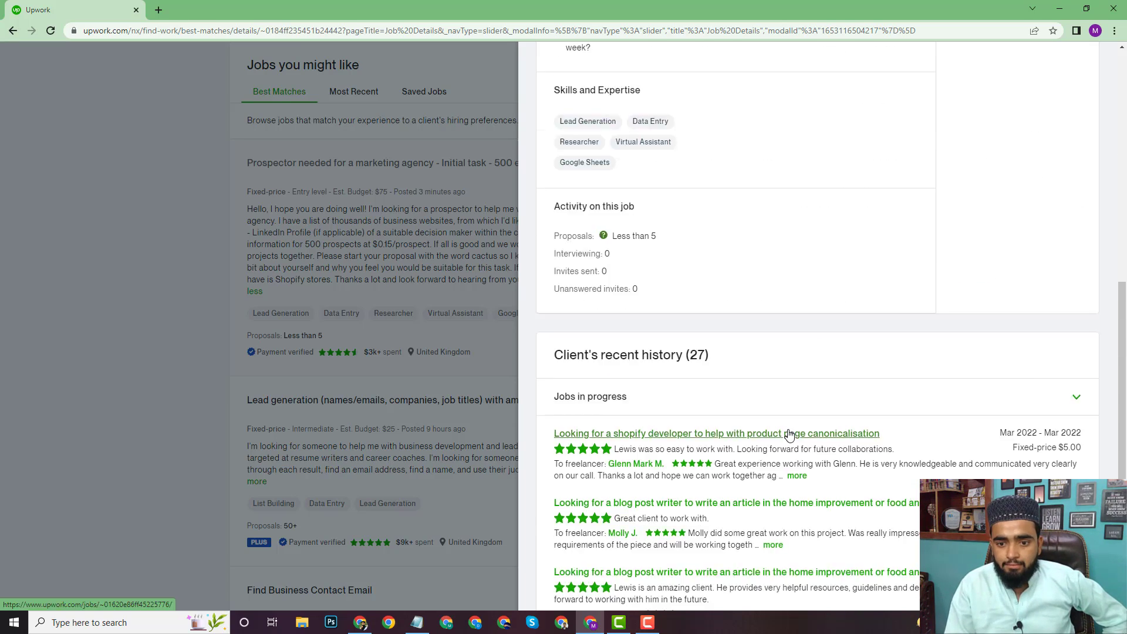
pyautogui.scroll(15, 814, 394)
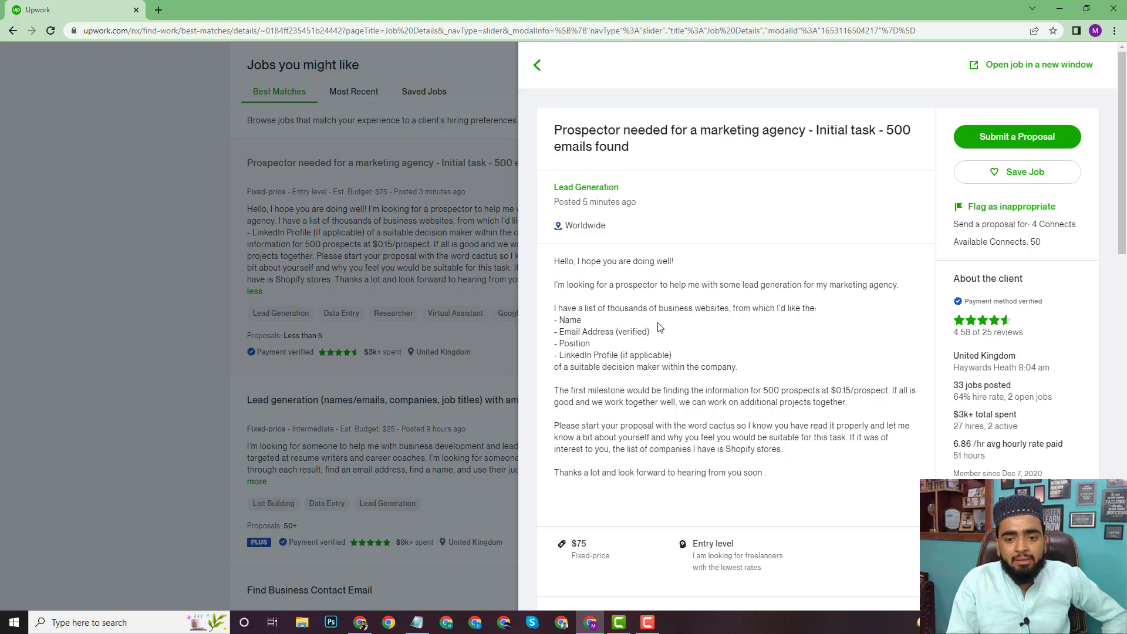
pyautogui.scroll(-2, 660, 328)
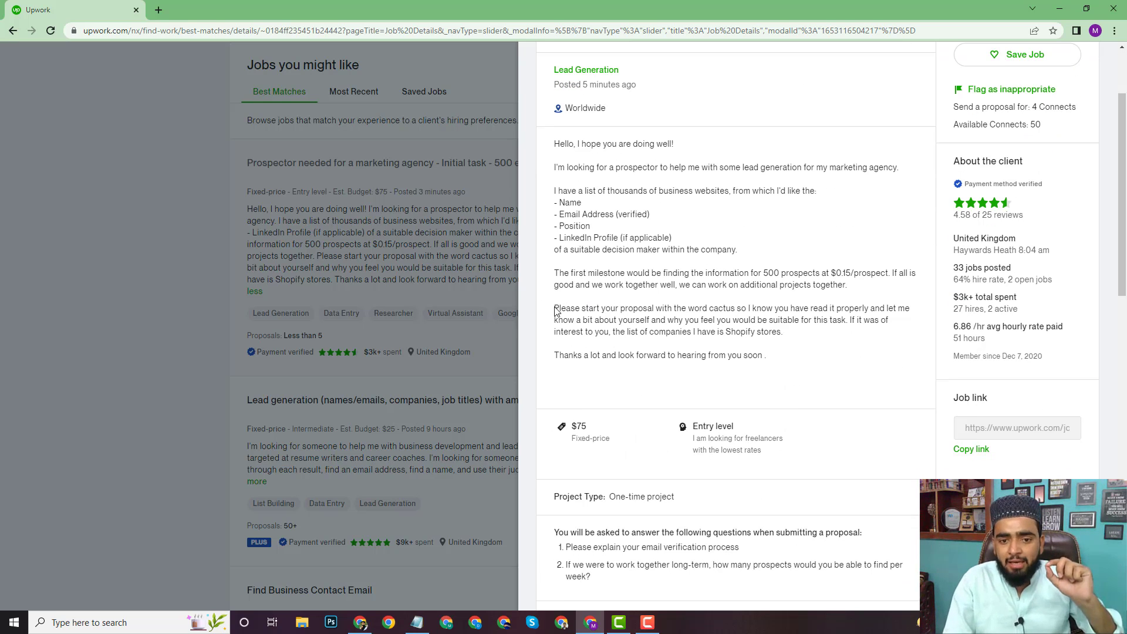
# - Examine the proposal opening instruction in the job description and highlight the paragraphs listing the required prospect data
pyautogui.moveTo(556, 308); pyautogui.dragTo(879, 311)
pyautogui.click(880, 311)
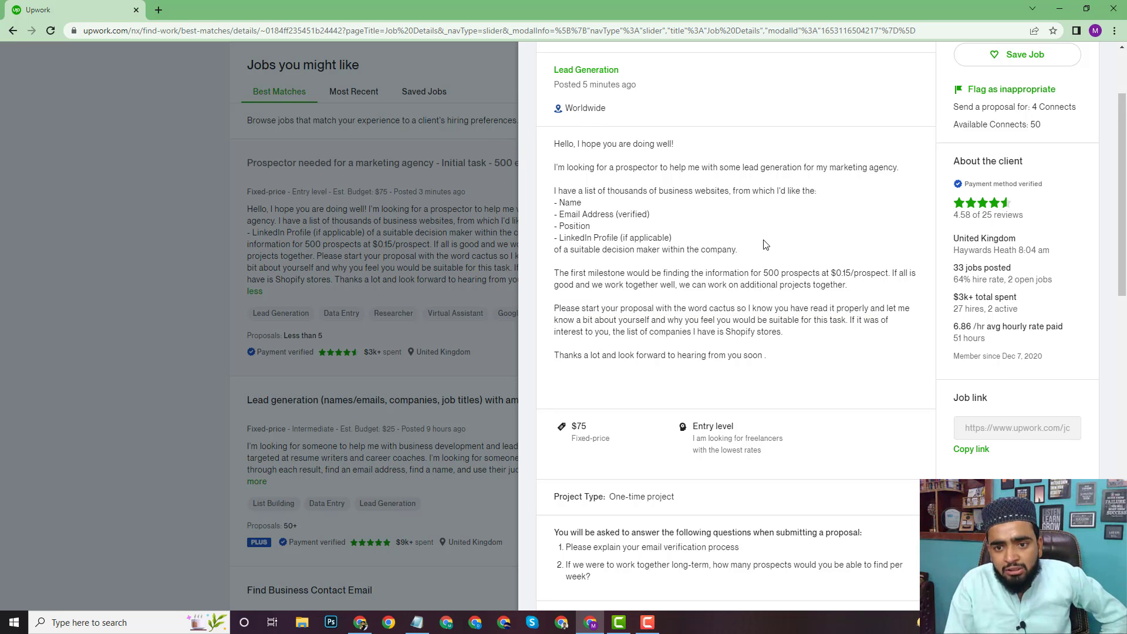
pyautogui.moveTo(764, 249); pyautogui.dragTo(562, 152)
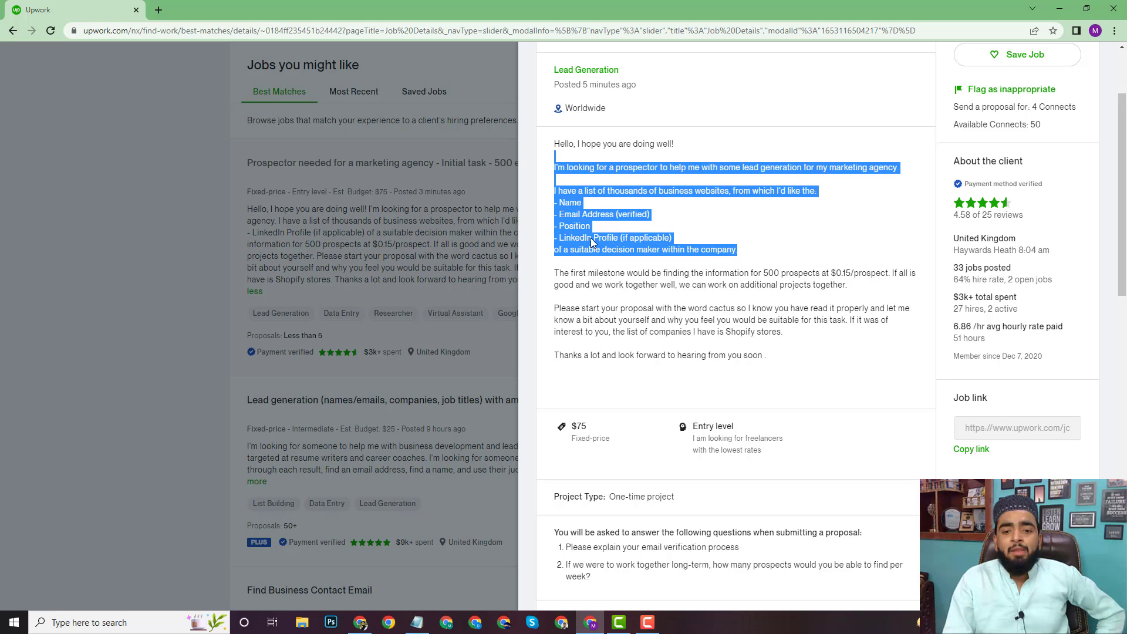
pyautogui.click(743, 251)
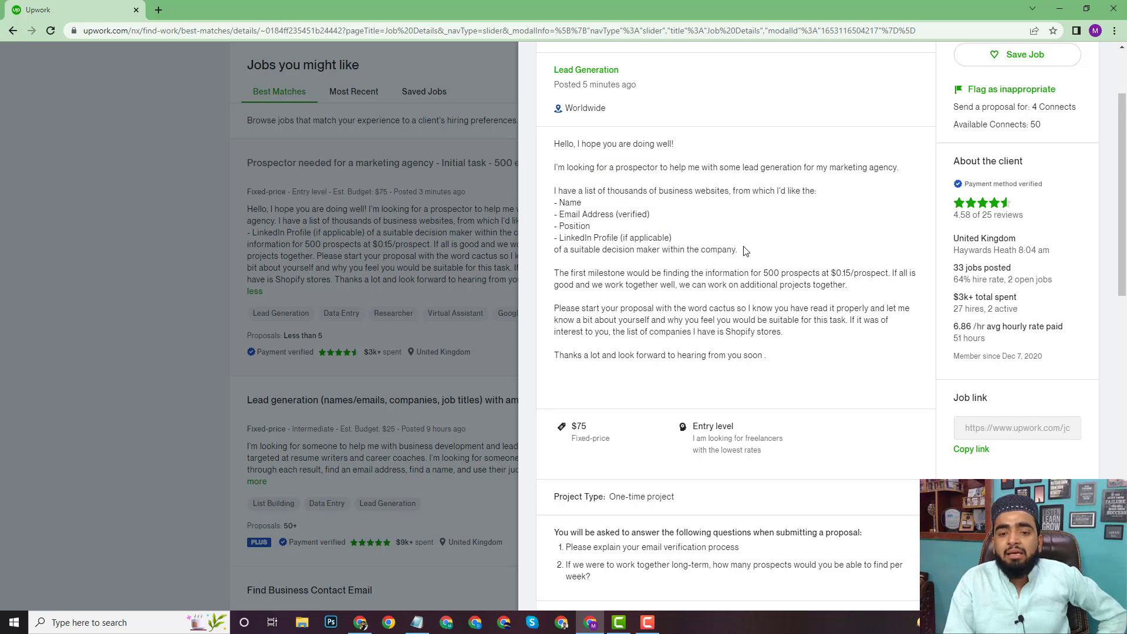
pyautogui.moveTo(743, 252); pyautogui.dragTo(550, 150)
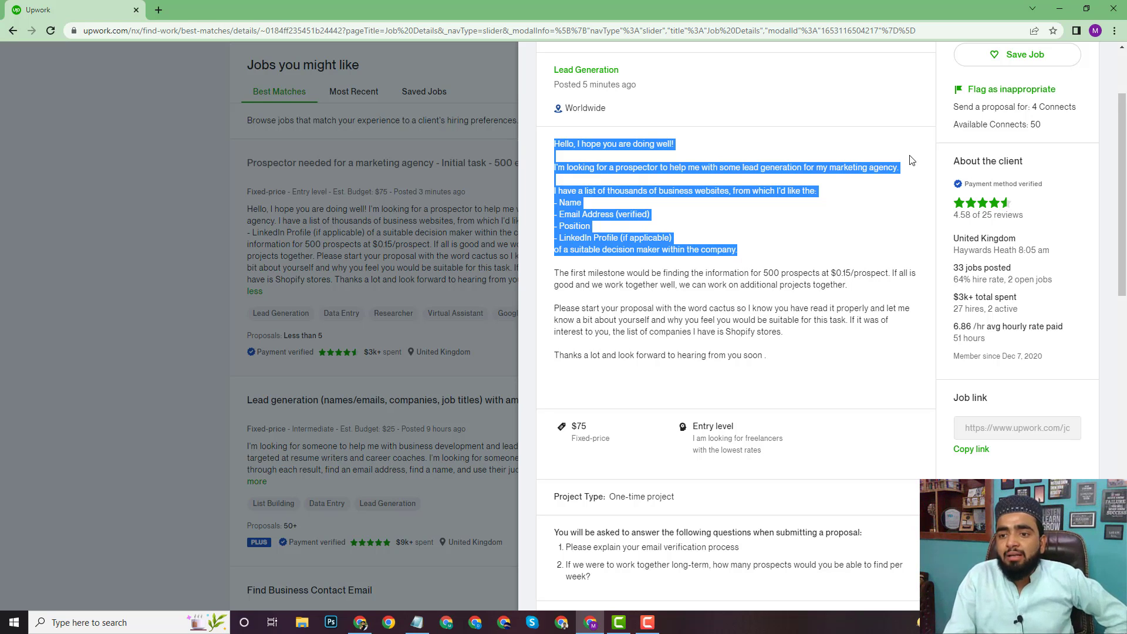
# - Highlight the About the client heading and check the client's payment verification status
pyautogui.moveTo(950, 160); pyautogui.dragTo(1032, 172)
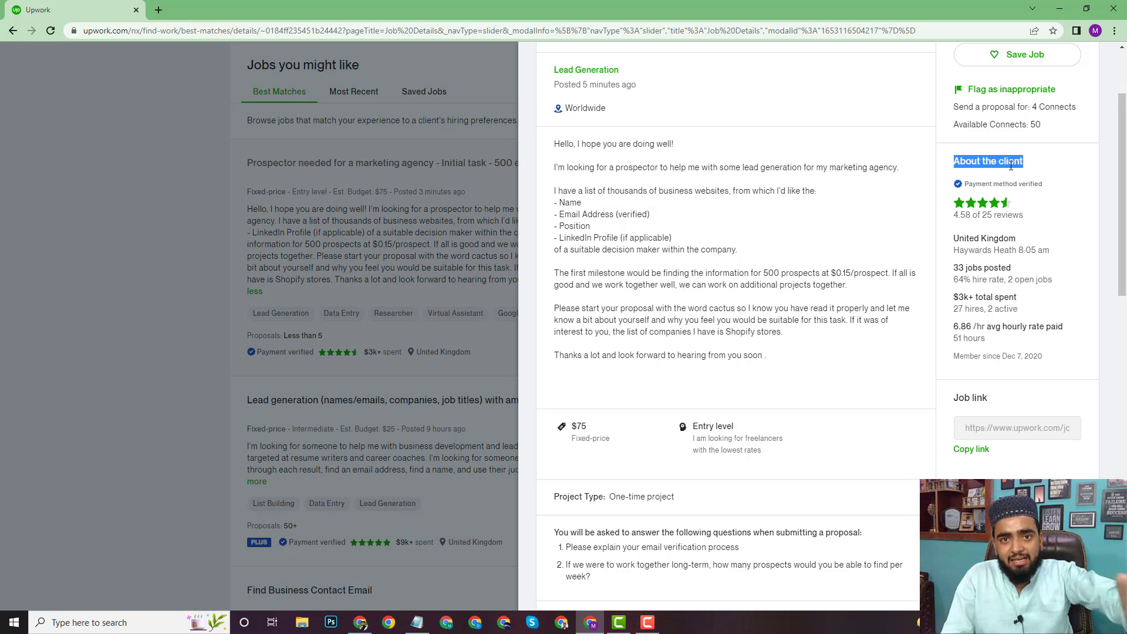
pyautogui.click(946, 161)
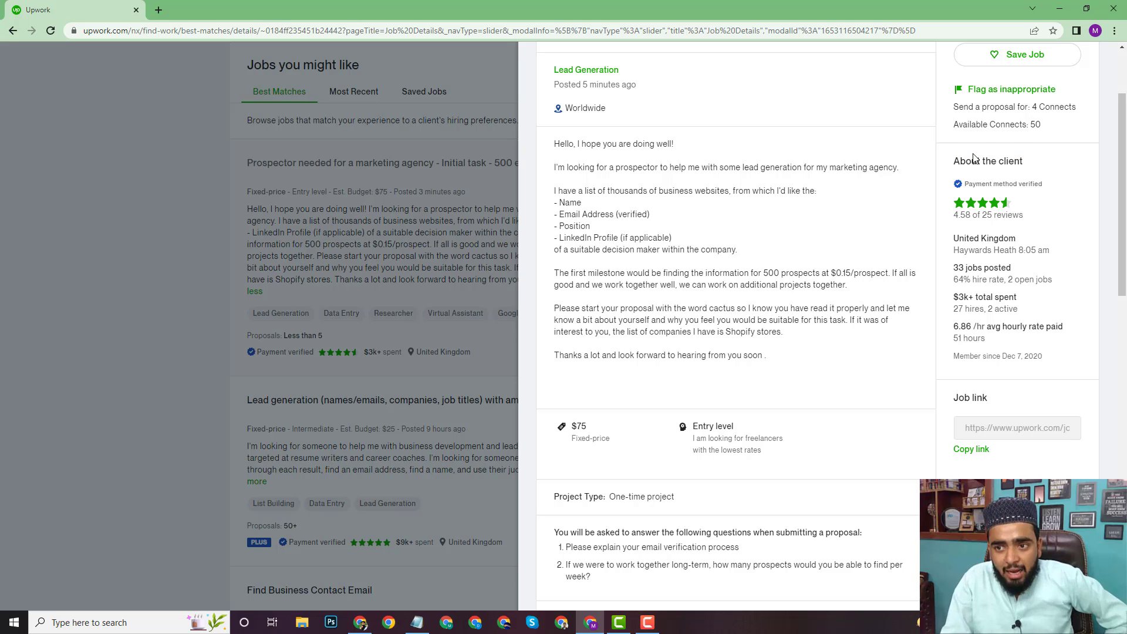
pyautogui.moveTo(1037, 164); pyautogui.dragTo(946, 164)
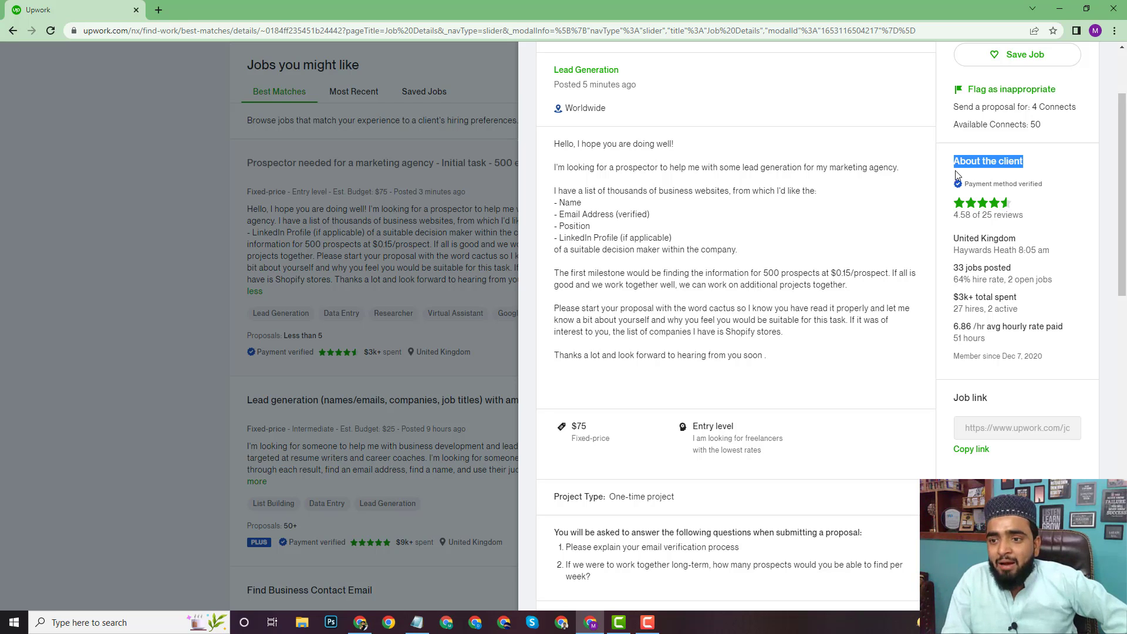
pyautogui.moveTo(1050, 188); pyautogui.dragTo(969, 182)
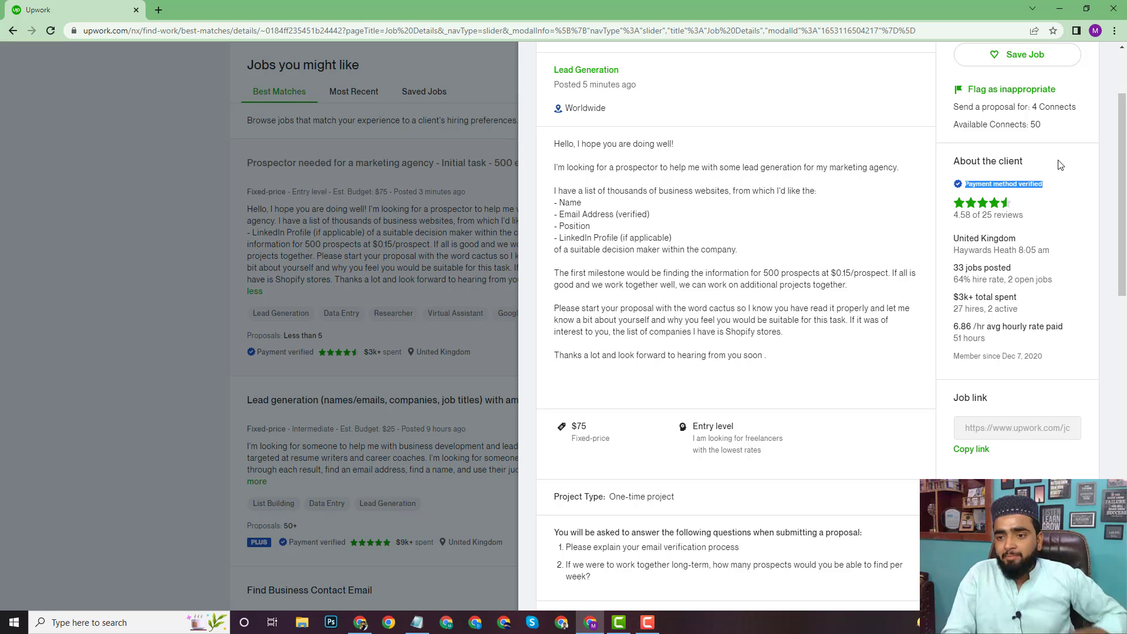
pyautogui.click(988, 207)
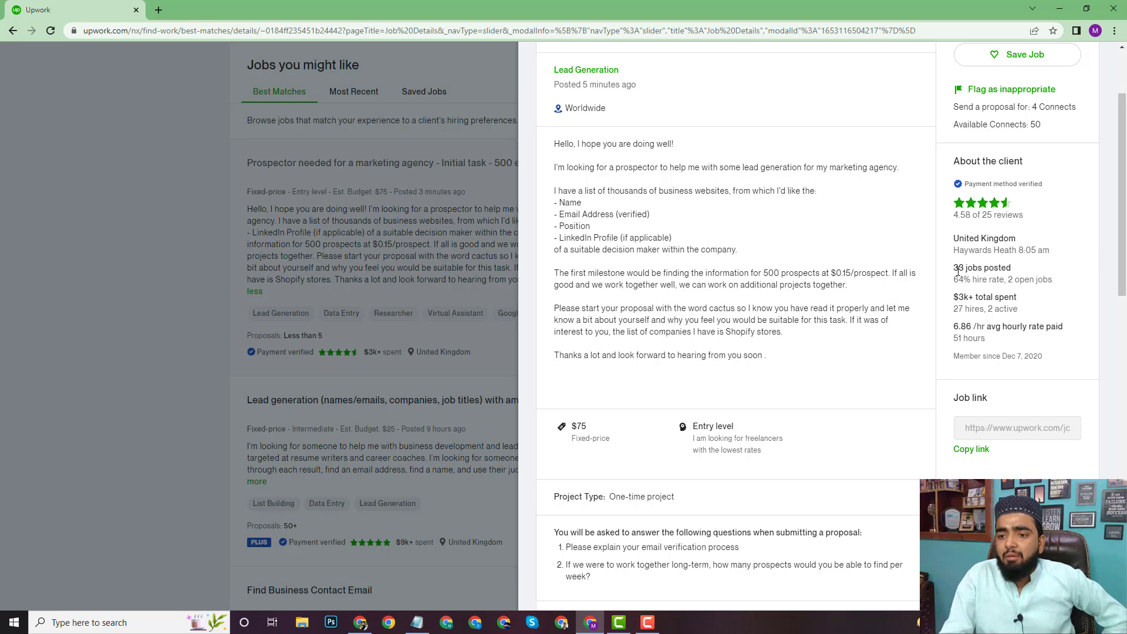
# - Examine the client's posted jobs and hire rate by highlighting each of the two lines
pyautogui.moveTo(947, 265); pyautogui.dragTo(1087, 287)
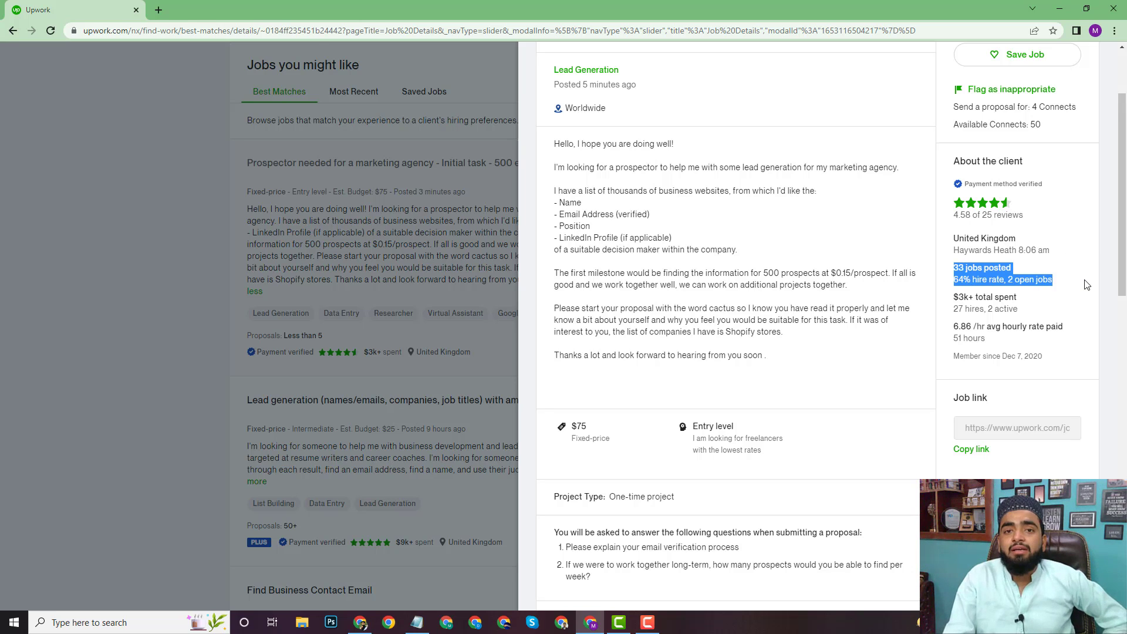
pyautogui.tripleClick(996, 271)
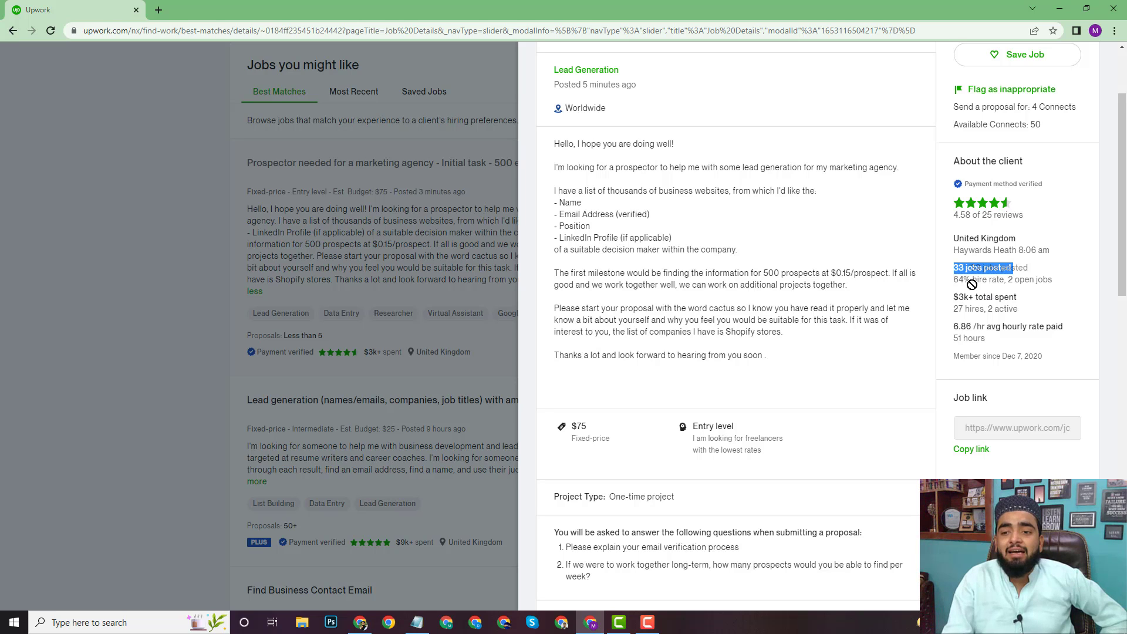
pyautogui.moveTo(964, 280); pyautogui.dragTo(955, 286)
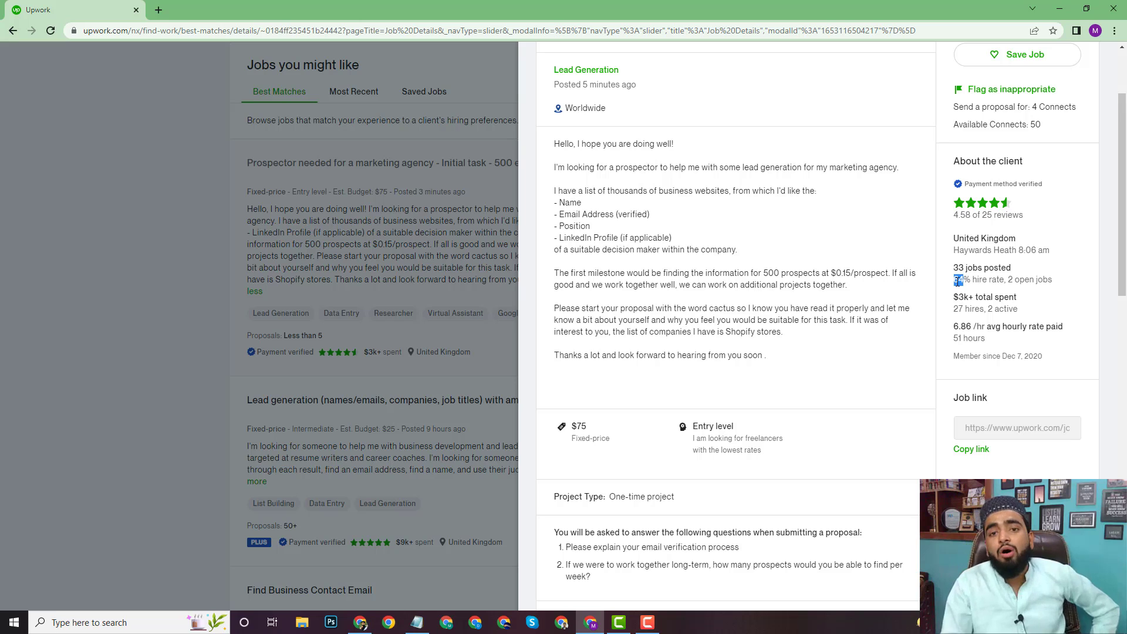
pyautogui.click(968, 280)
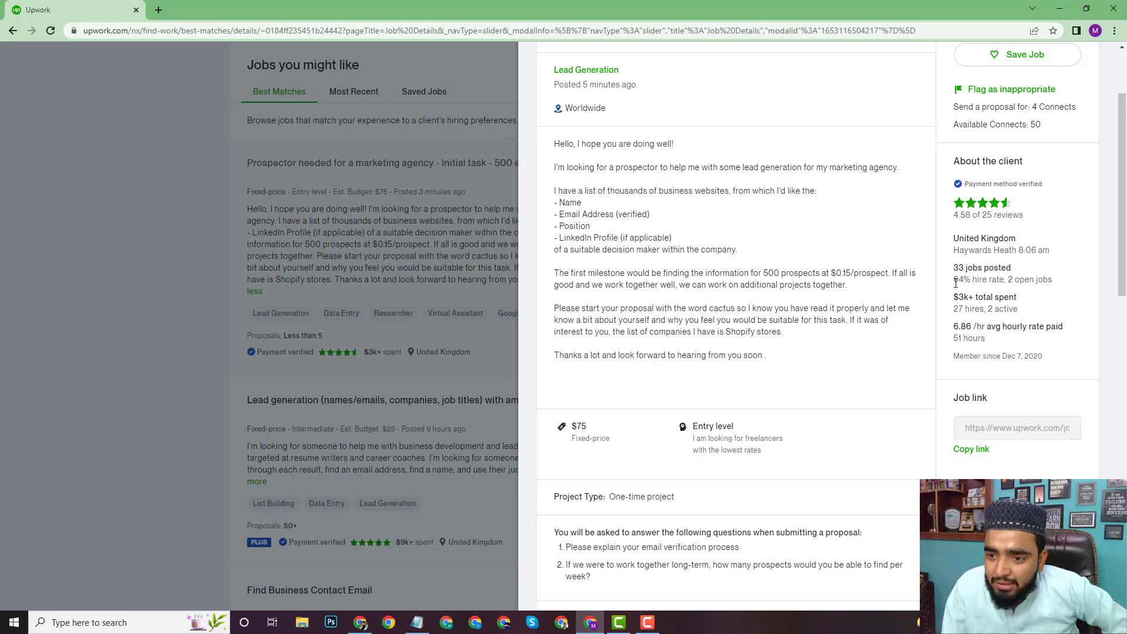
pyautogui.moveTo(954, 281); pyautogui.dragTo(960, 280)
pyautogui.tripleClick(960, 280)
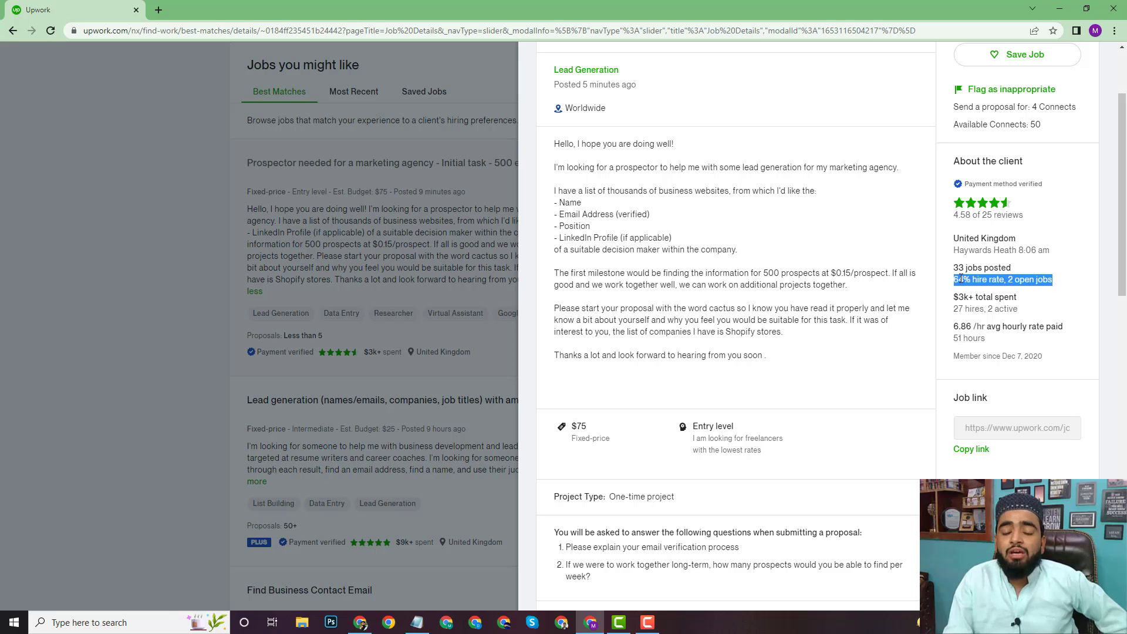
pyautogui.click(976, 281)
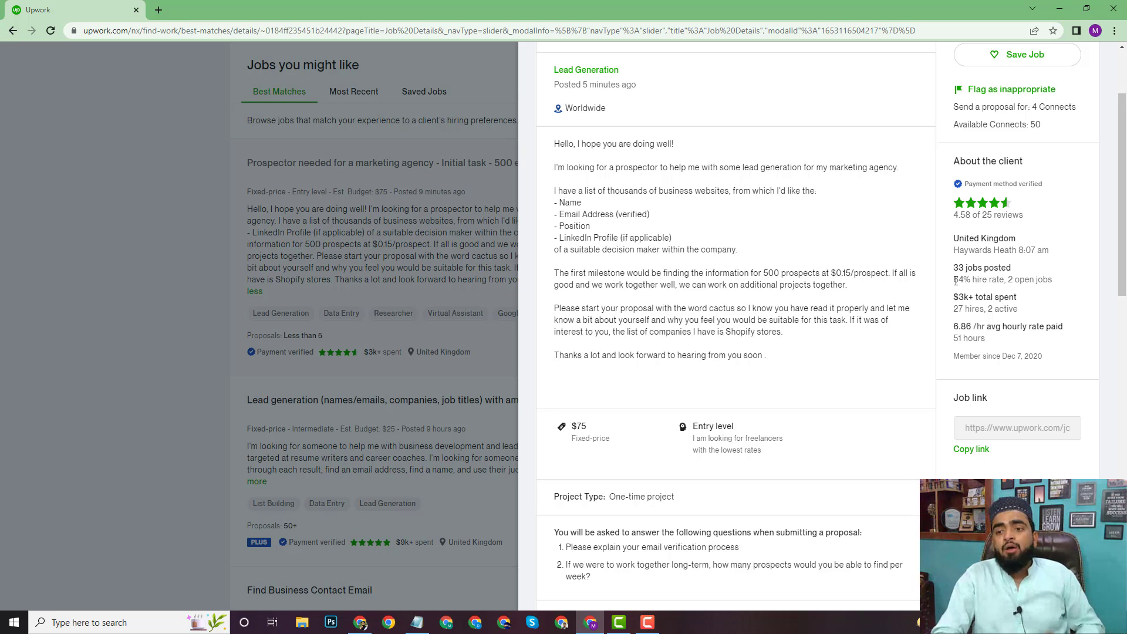
# - Compare the client's posted jobs, average hourly rate paid, country and hire rate by highlighting those details
pyautogui.moveTo(954, 268); pyautogui.dragTo(960, 268)
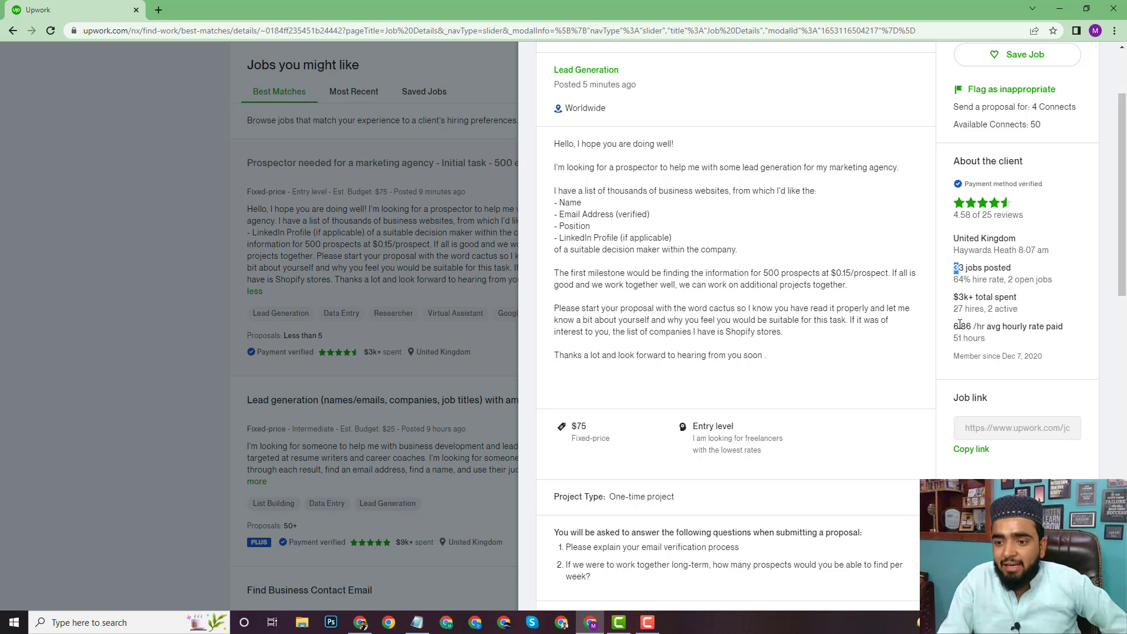
pyautogui.moveTo(955, 326); pyautogui.dragTo(1067, 322)
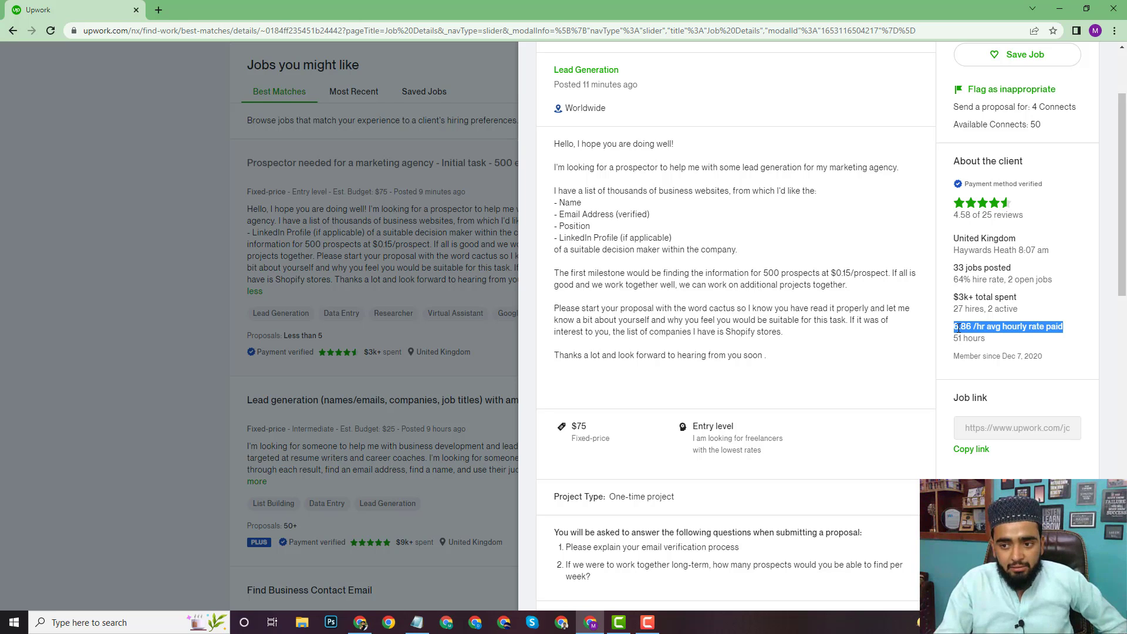
pyautogui.click(991, 353)
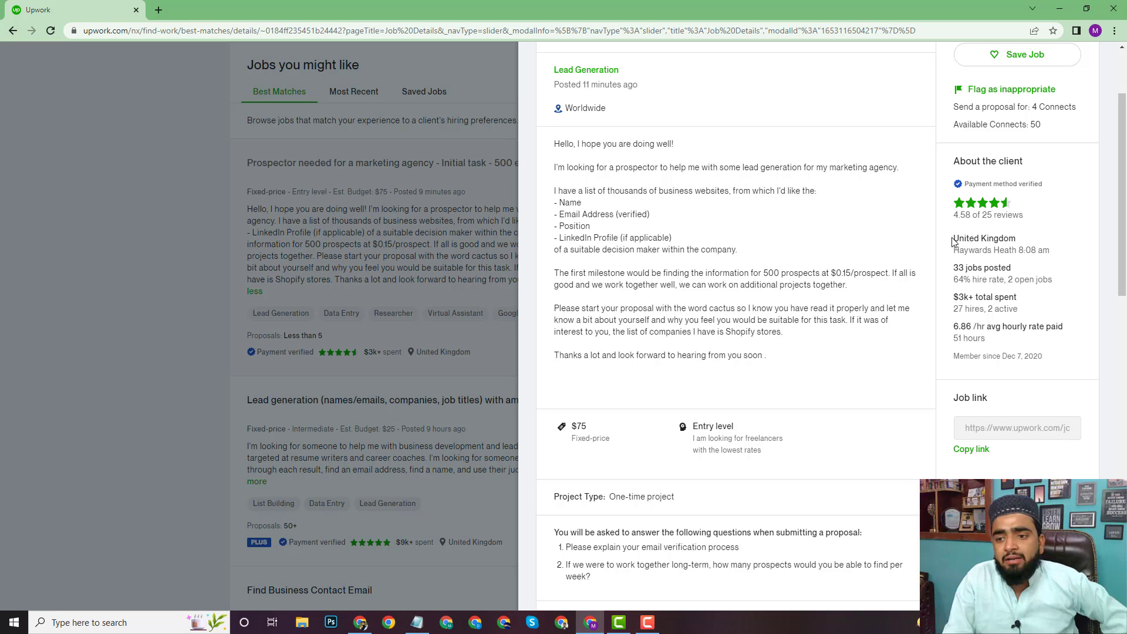
pyautogui.moveTo(1018, 239); pyautogui.dragTo(587, 226)
pyautogui.click(1011, 268)
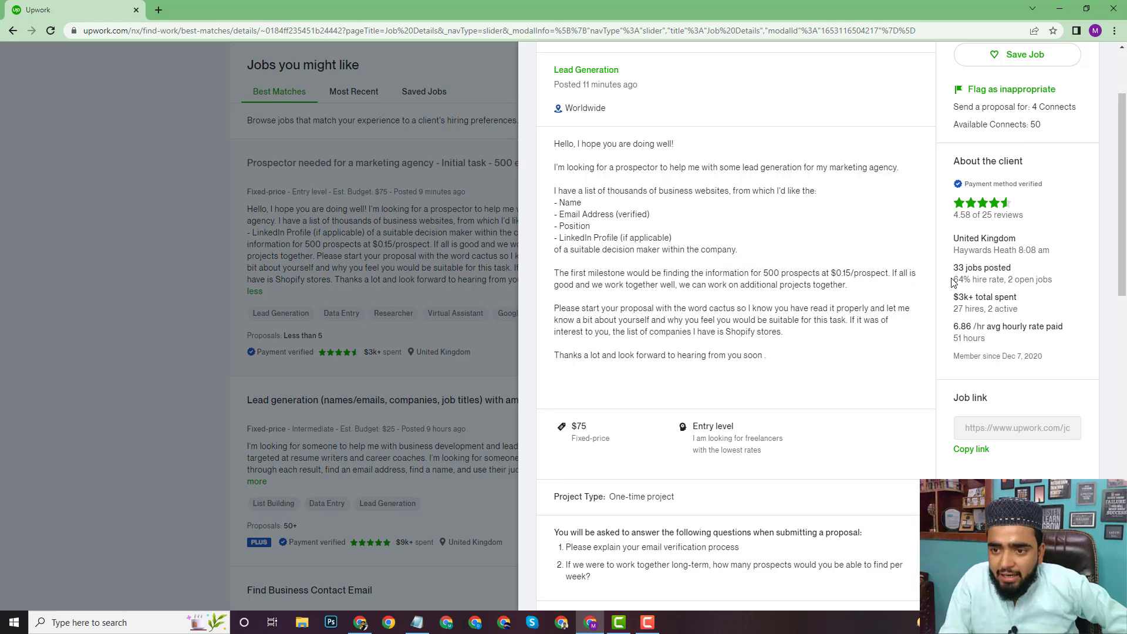
pyautogui.moveTo(954, 281); pyautogui.dragTo(964, 279)
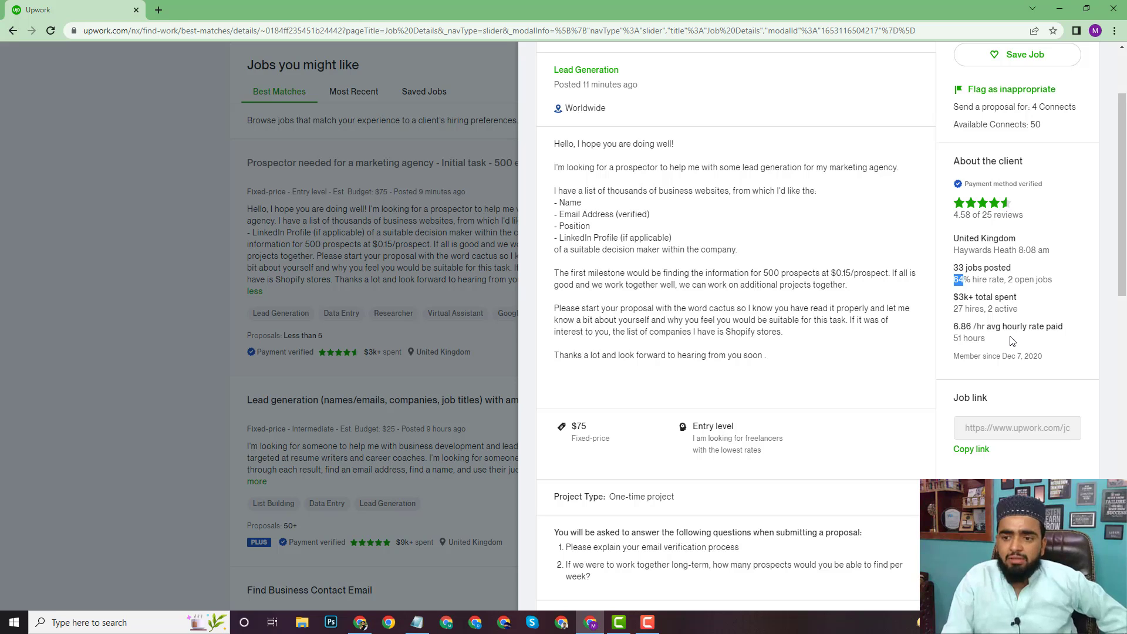
# - Examine the job's budget and payment type by highlighting the fixed-price label
pyautogui.scroll(-3, 719, 379)
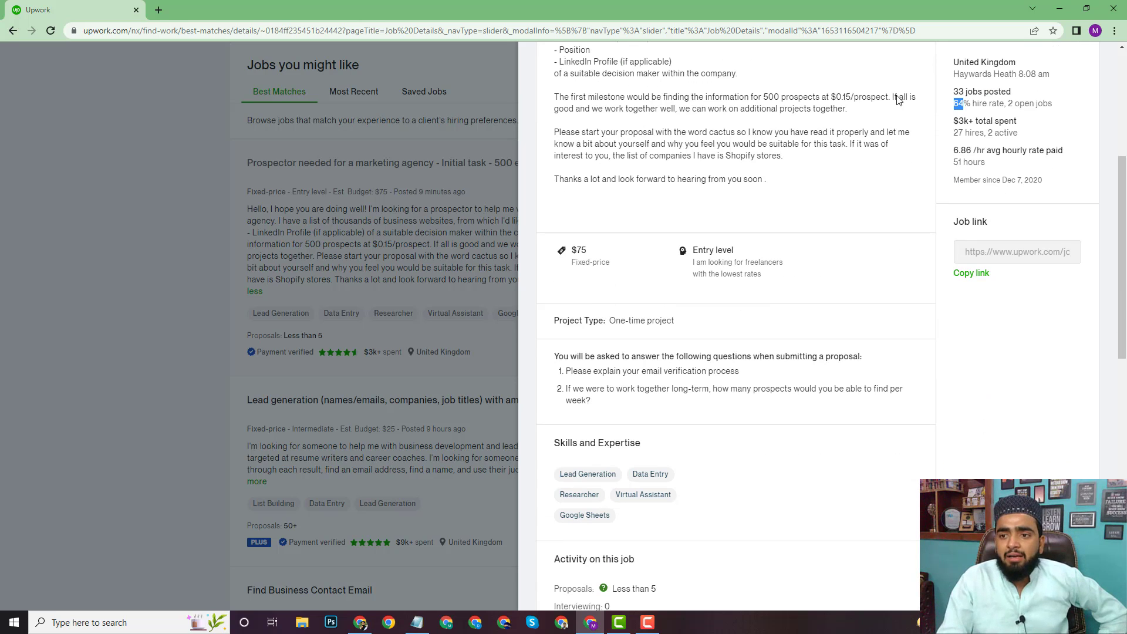
pyautogui.scroll(3, 720, 352)
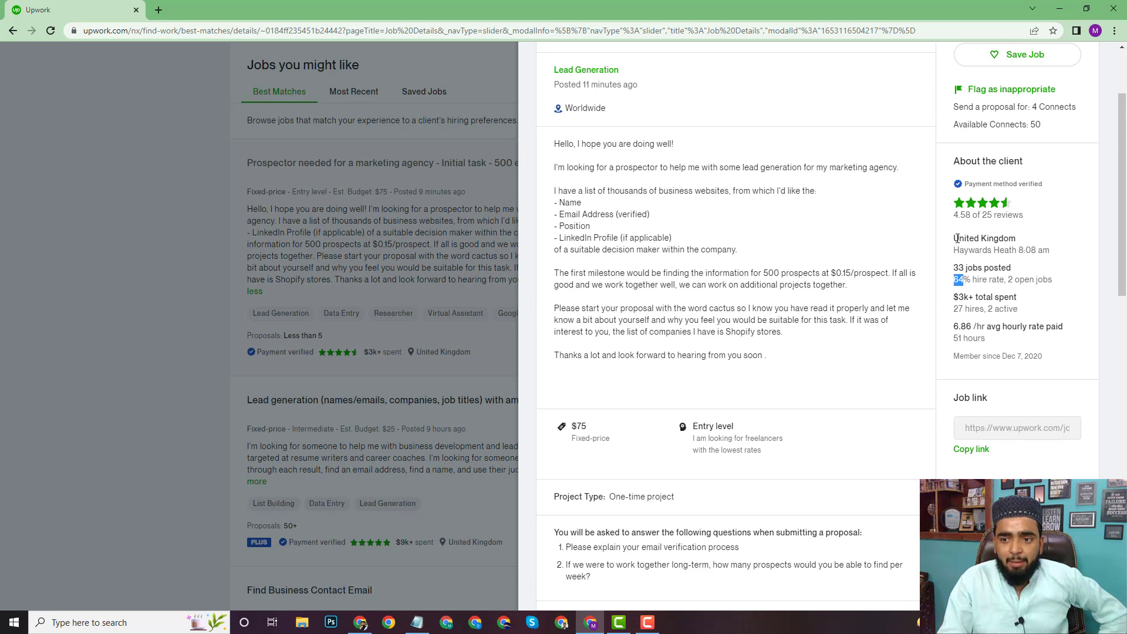
pyautogui.scroll(-4, 719, 352)
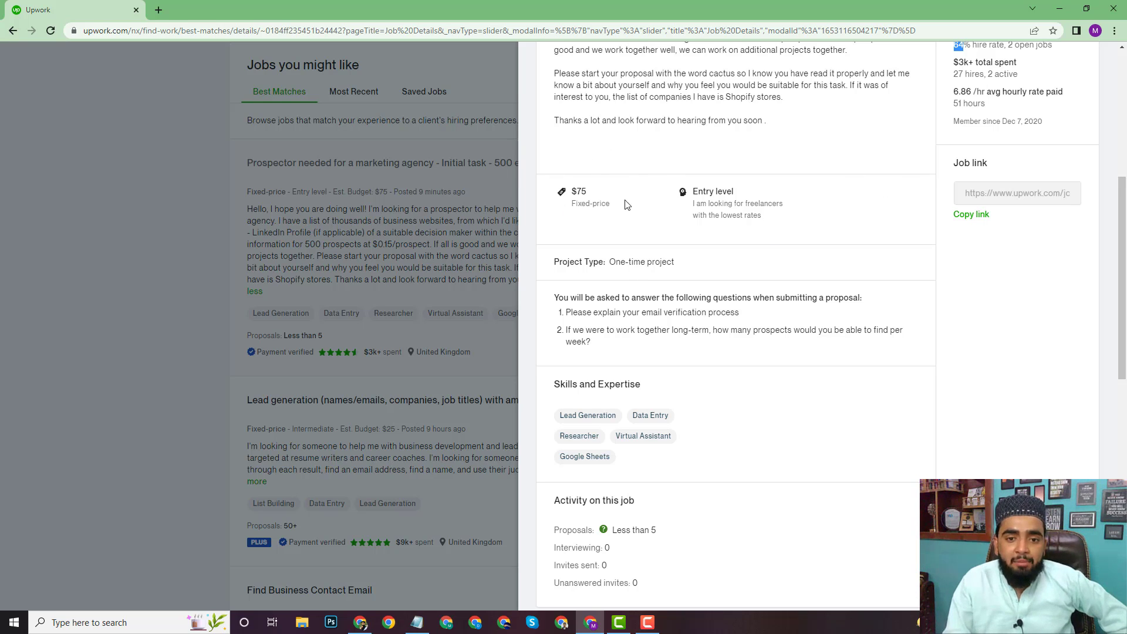
pyautogui.moveTo(556, 157); pyautogui.dragTo(611, 212)
pyautogui.click(608, 213)
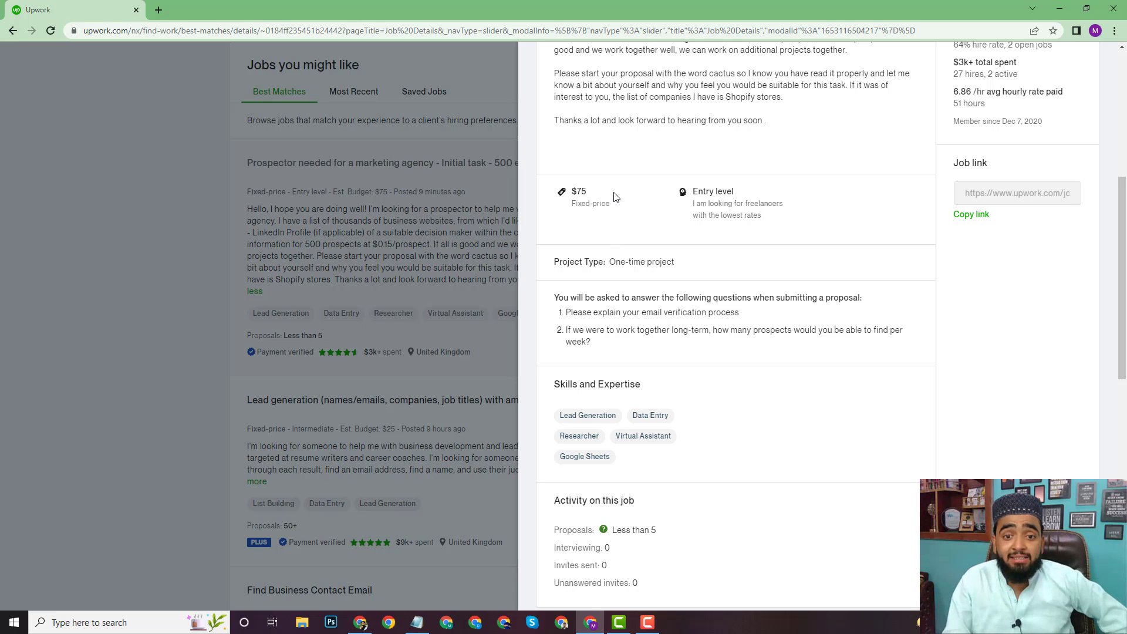
pyautogui.doubleClick(600, 203)
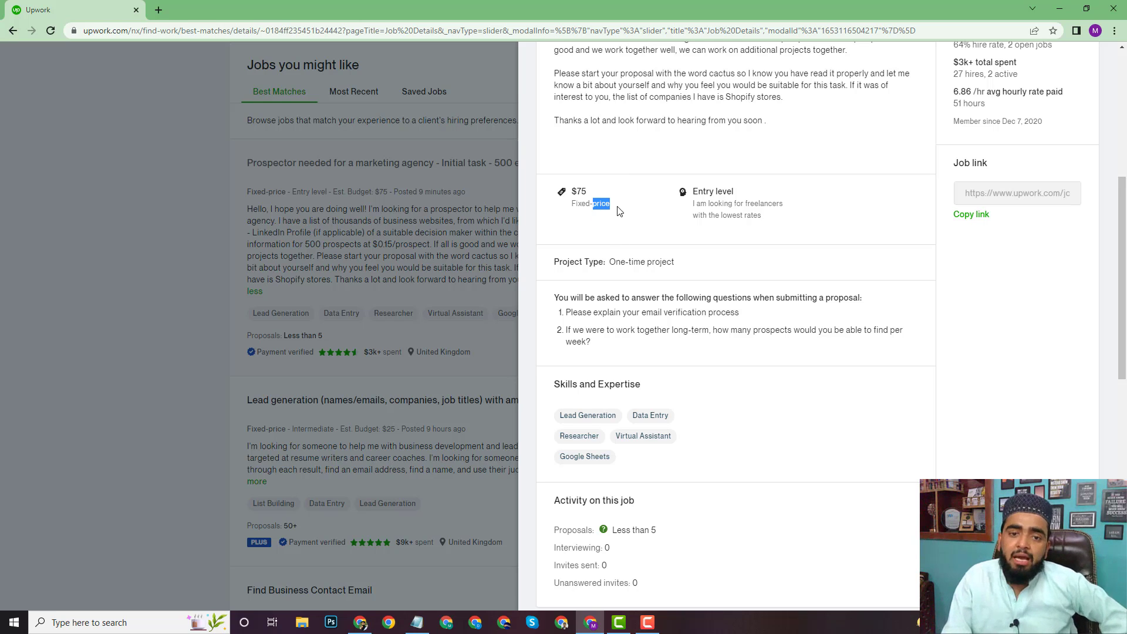
pyautogui.tripleClick(581, 206)
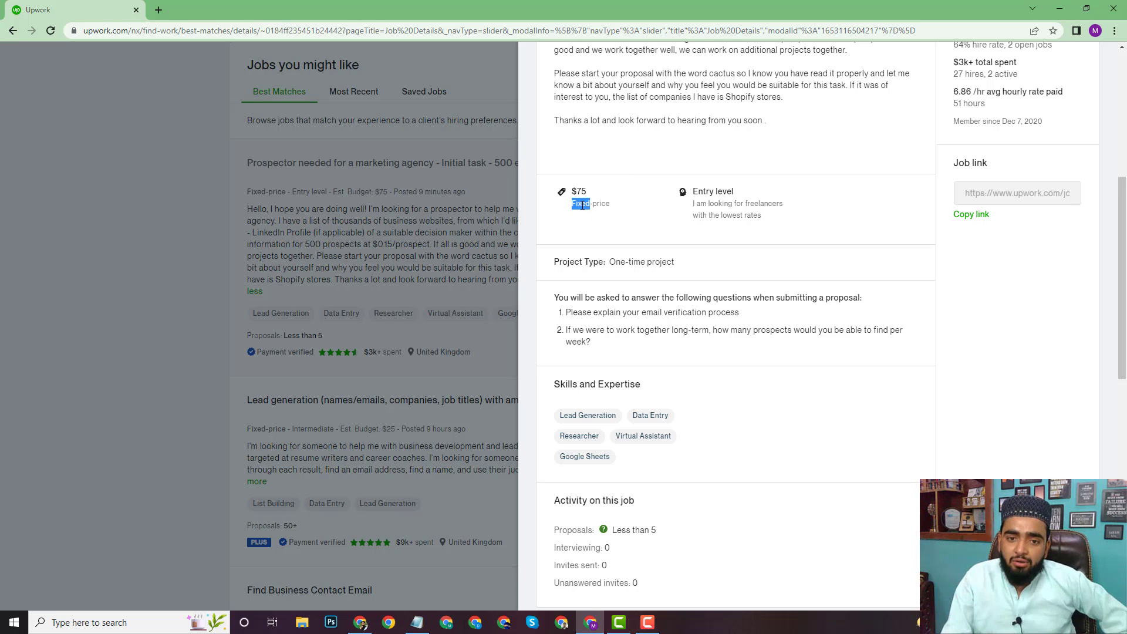
# - Examine the required experience level by highlighting the description of the freelancers the client is looking for
pyautogui.tripleClick(696, 193)
pyautogui.click(656, 231)
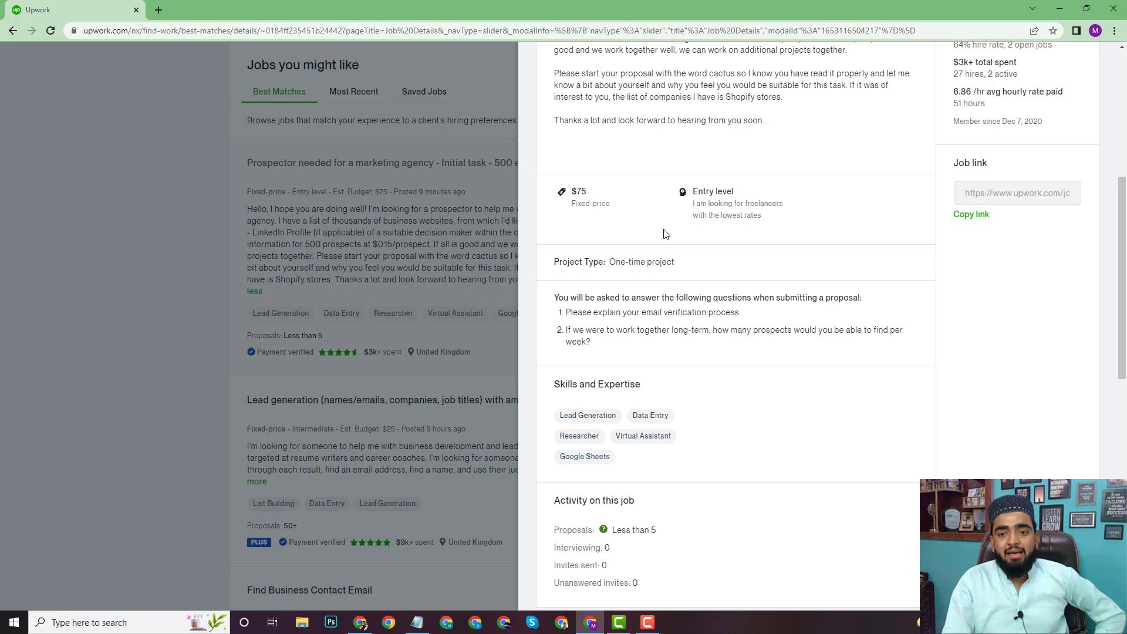
pyautogui.moveTo(847, 205); pyautogui.dragTo(847, 184)
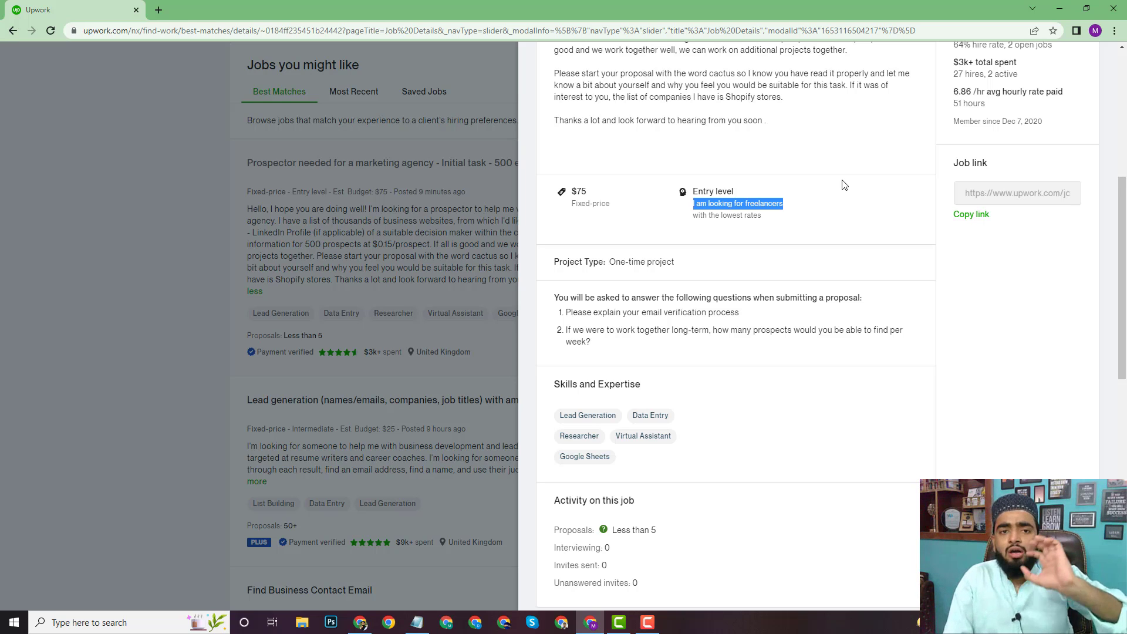
pyautogui.click(843, 186)
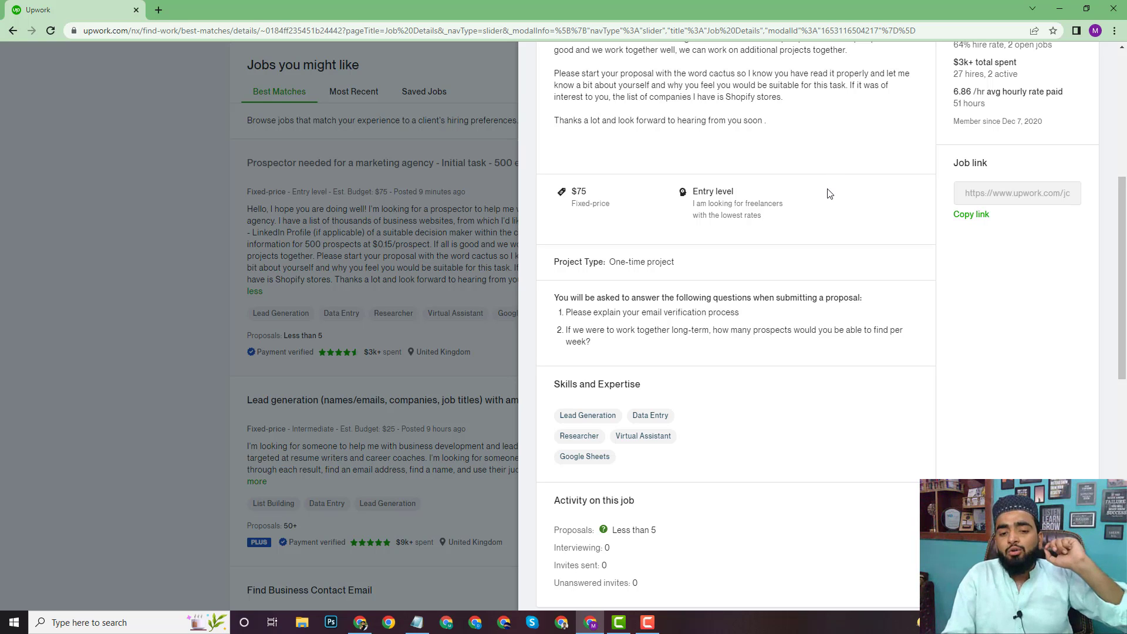
pyautogui.scroll(-6, 846, 275)
pyautogui.scroll(6, 842, 274)
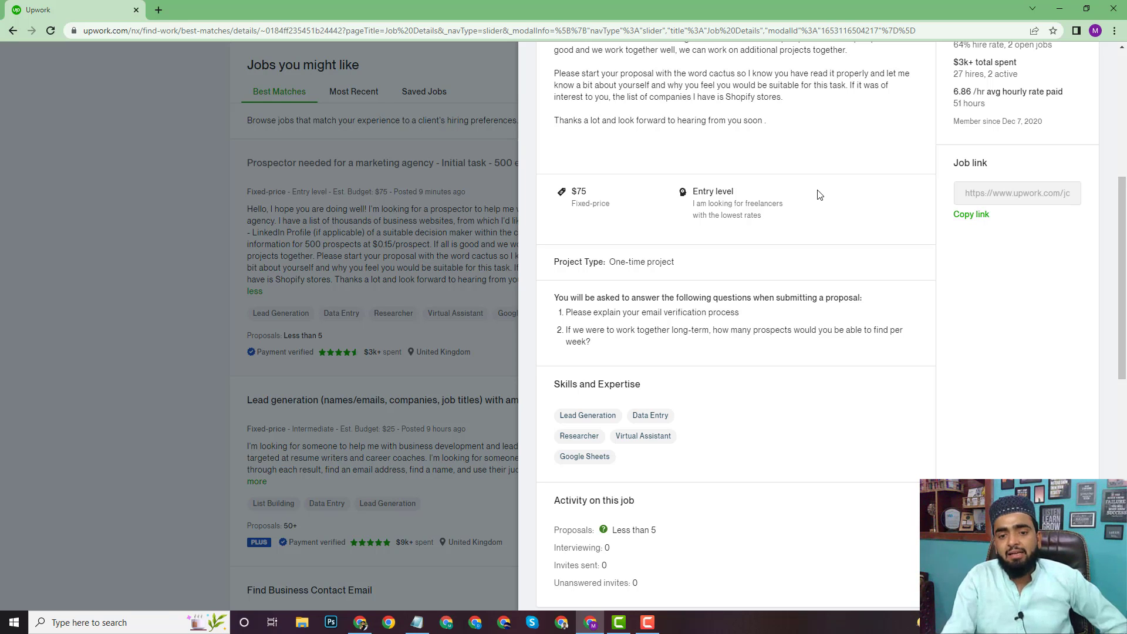
# - Highlight the project type line and read the screening questions asked when submitting a proposal
pyautogui.scroll(-3, 800, 206)
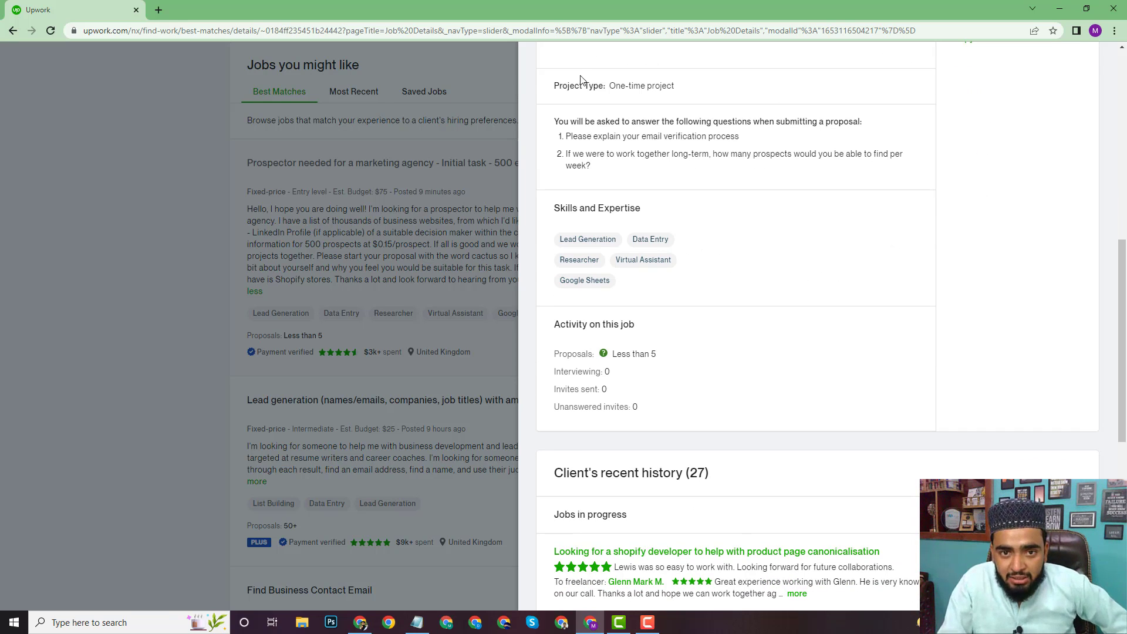
pyautogui.moveTo(554, 86); pyautogui.dragTo(671, 111)
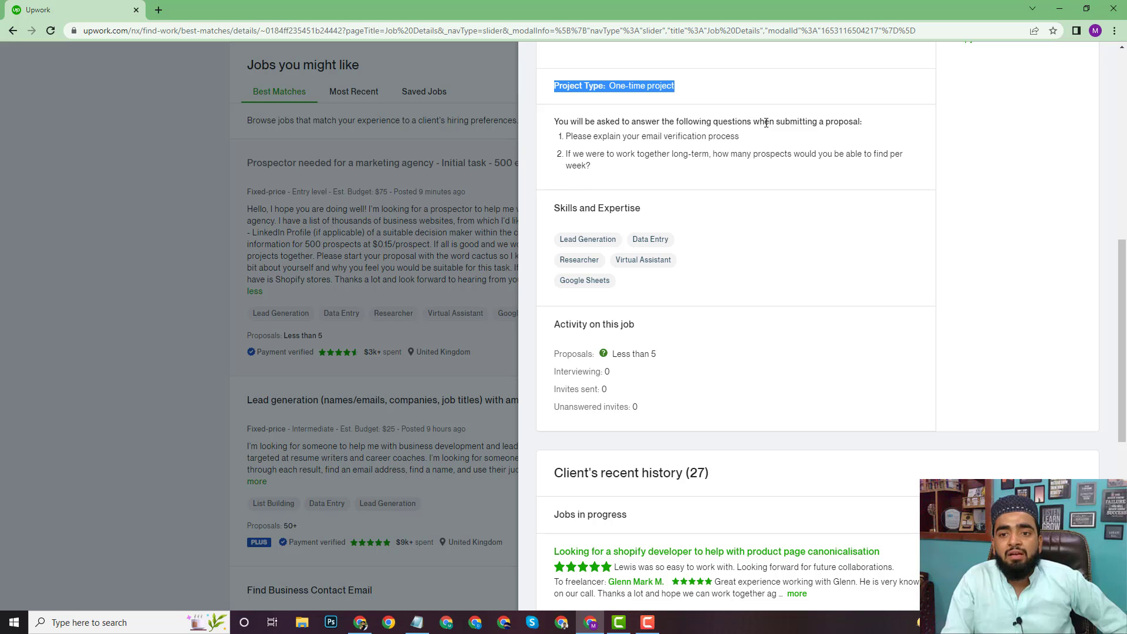
pyautogui.click(638, 175)
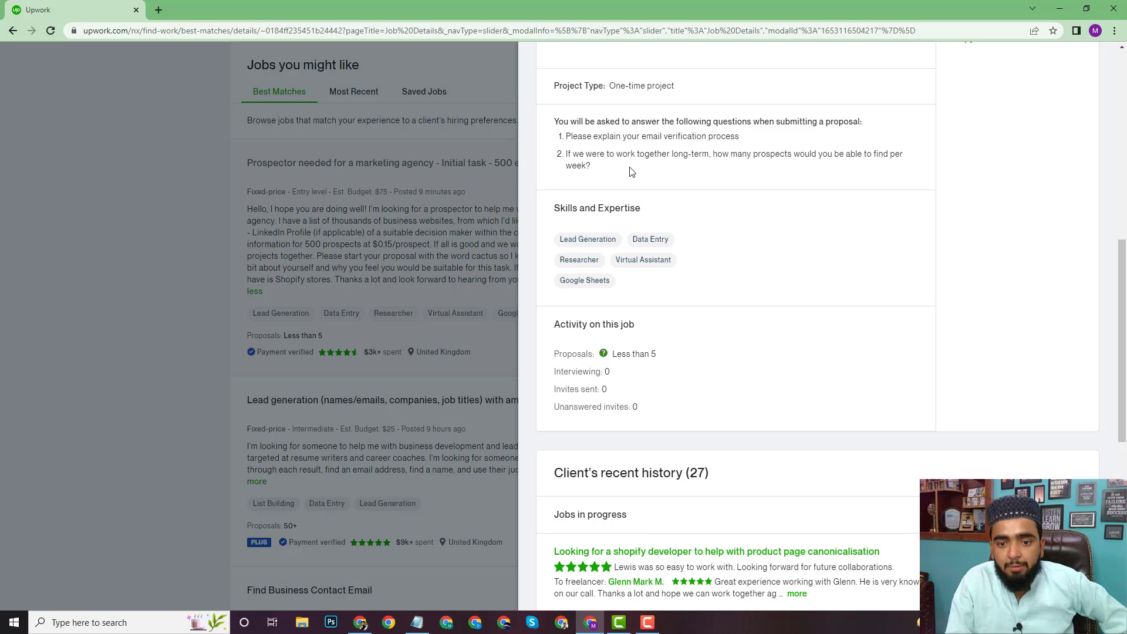
# - Examine the required skills and the activity on this job, highlighting the number of invites sent
pyautogui.scroll(-3, 747, 221)
pyautogui.scroll(2, 747, 220)
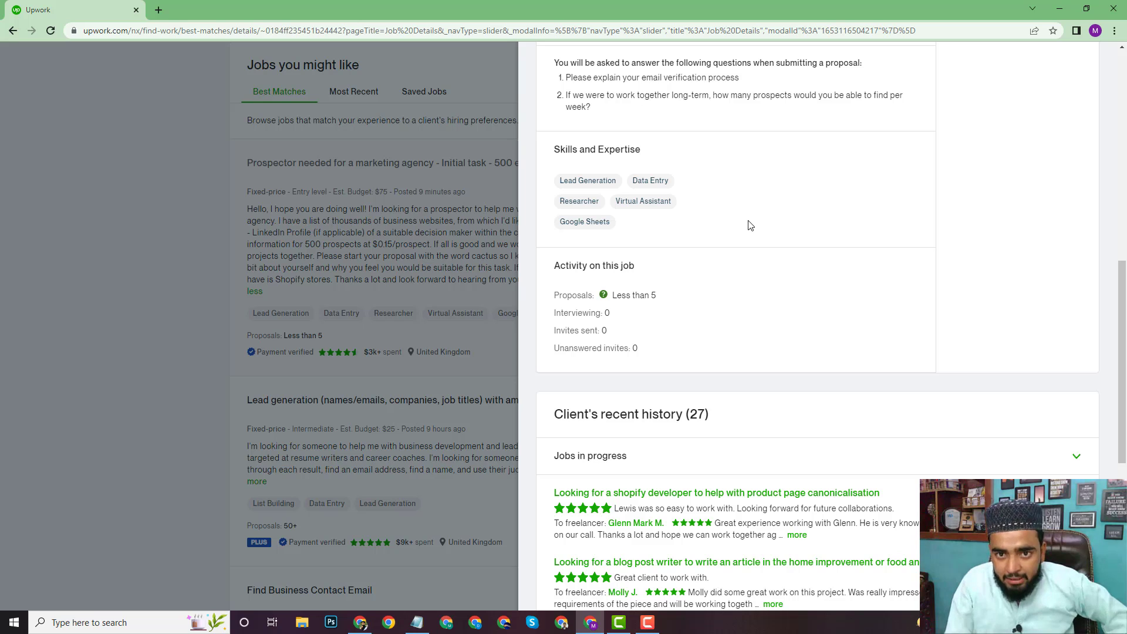
pyautogui.scroll(-3, 748, 280)
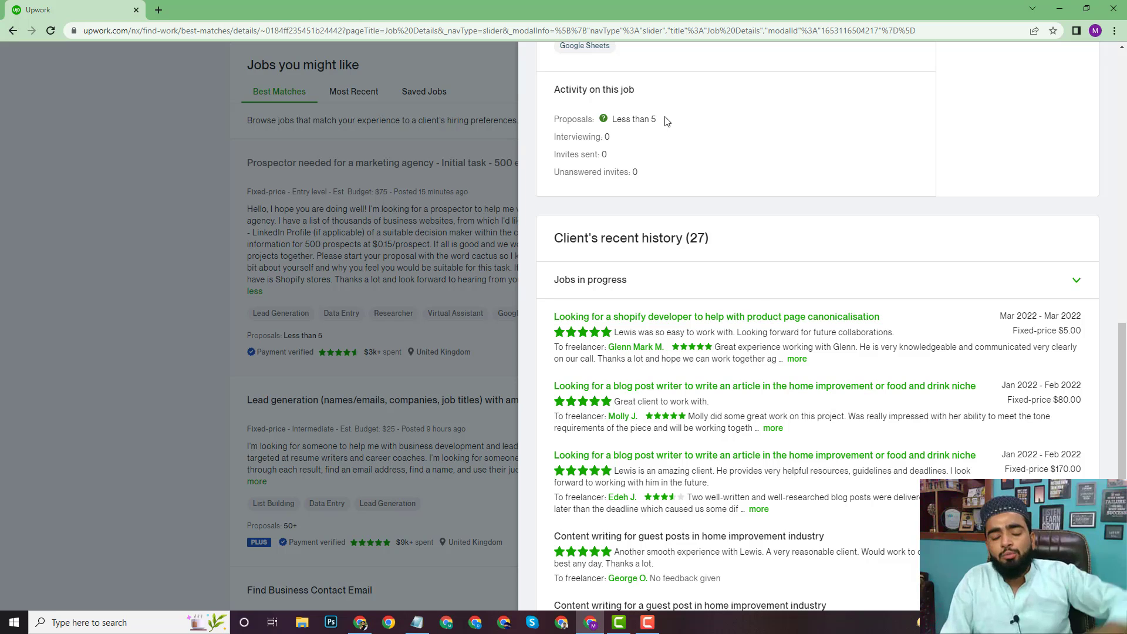
pyautogui.doubleClick(605, 154)
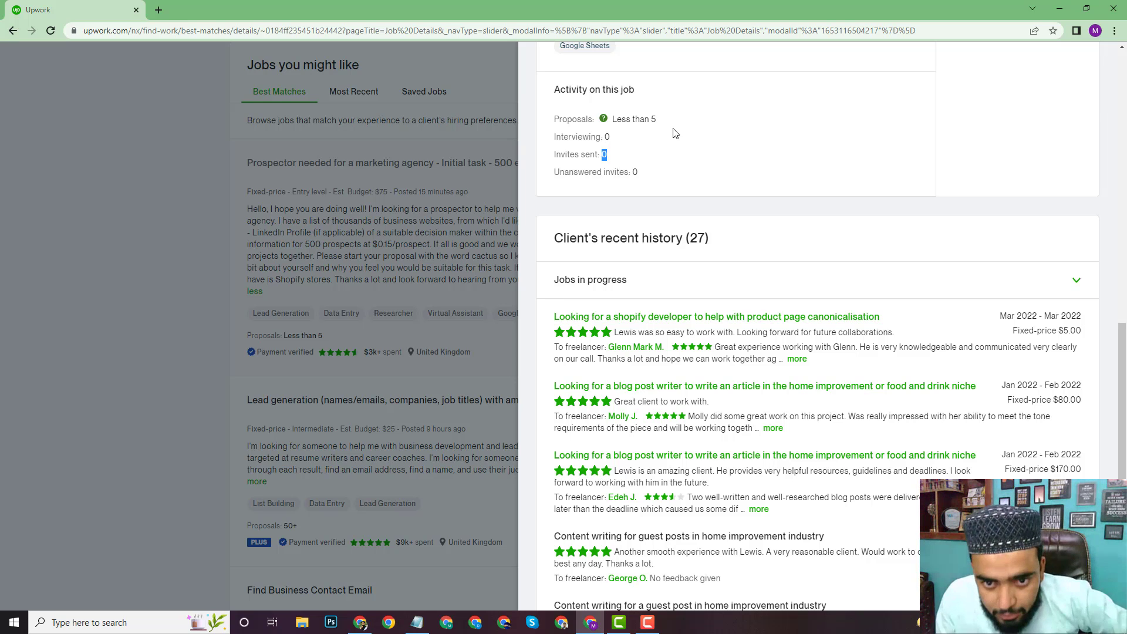
# - Find the client's name in the first freelancer feedback of the client's recent history and highlight it
pyautogui.scroll(-3, 611, 162)
pyautogui.scroll(7, 606, 164)
pyautogui.scroll(4, 606, 164)
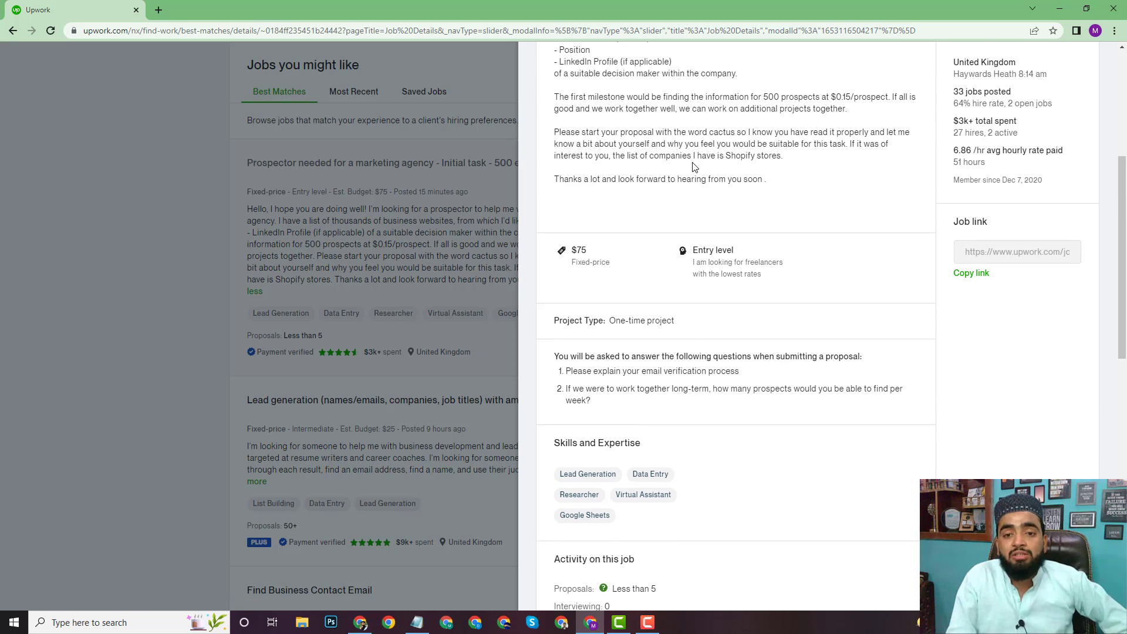
pyautogui.scroll(4, 694, 167)
pyautogui.scroll(-3, 767, 258)
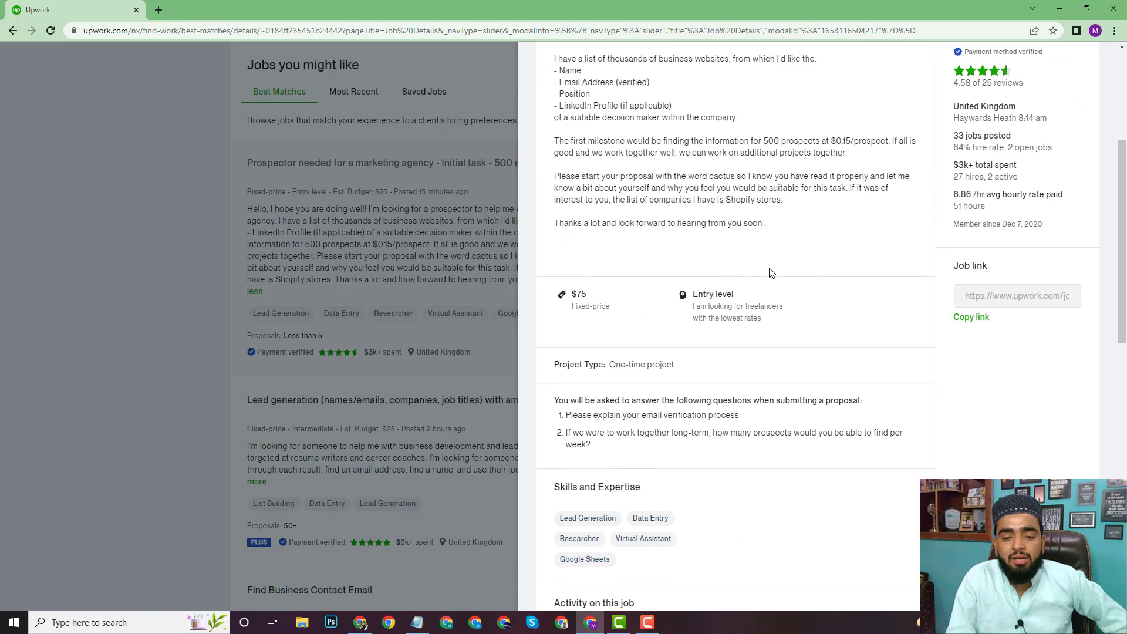
pyautogui.scroll(-7, 771, 273)
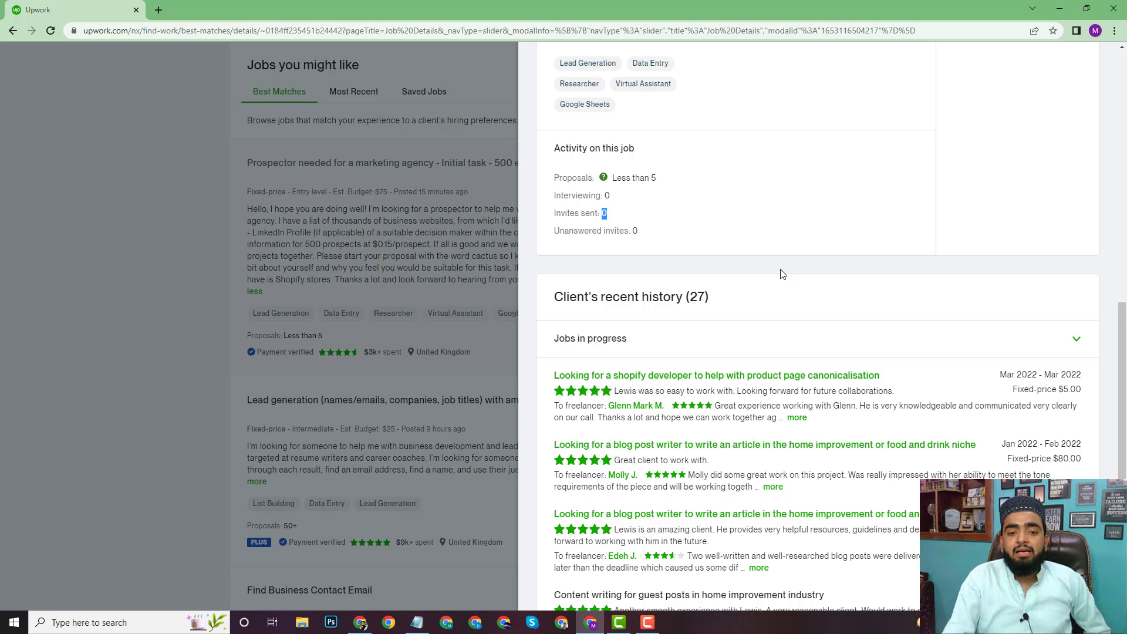
pyautogui.scroll(-1, 783, 275)
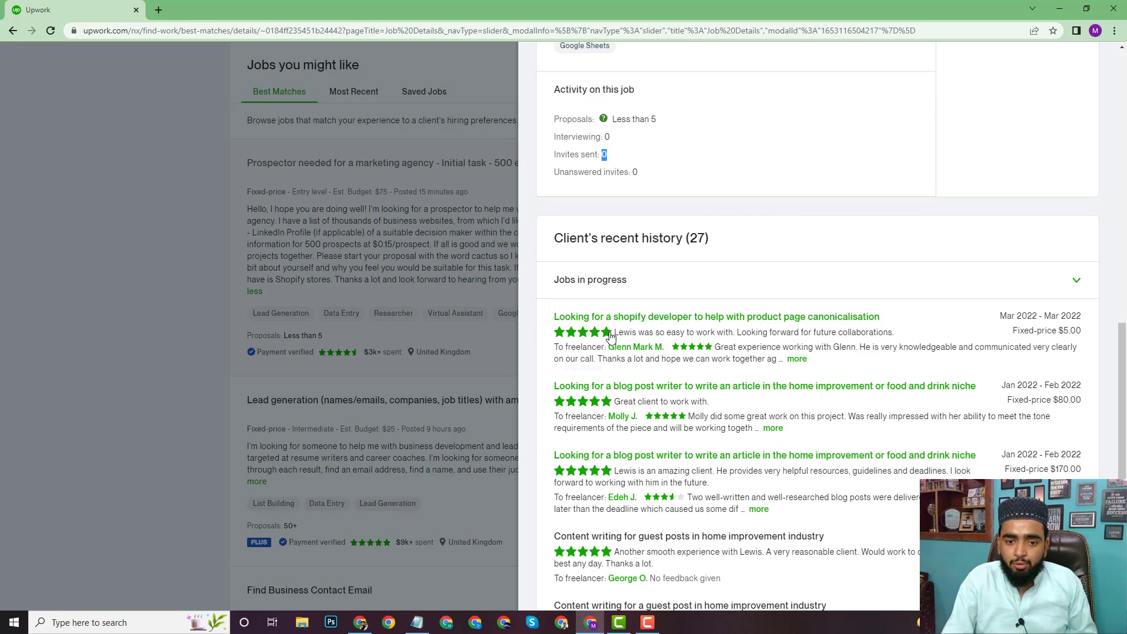
pyautogui.moveTo(614, 333); pyautogui.dragTo(643, 340)
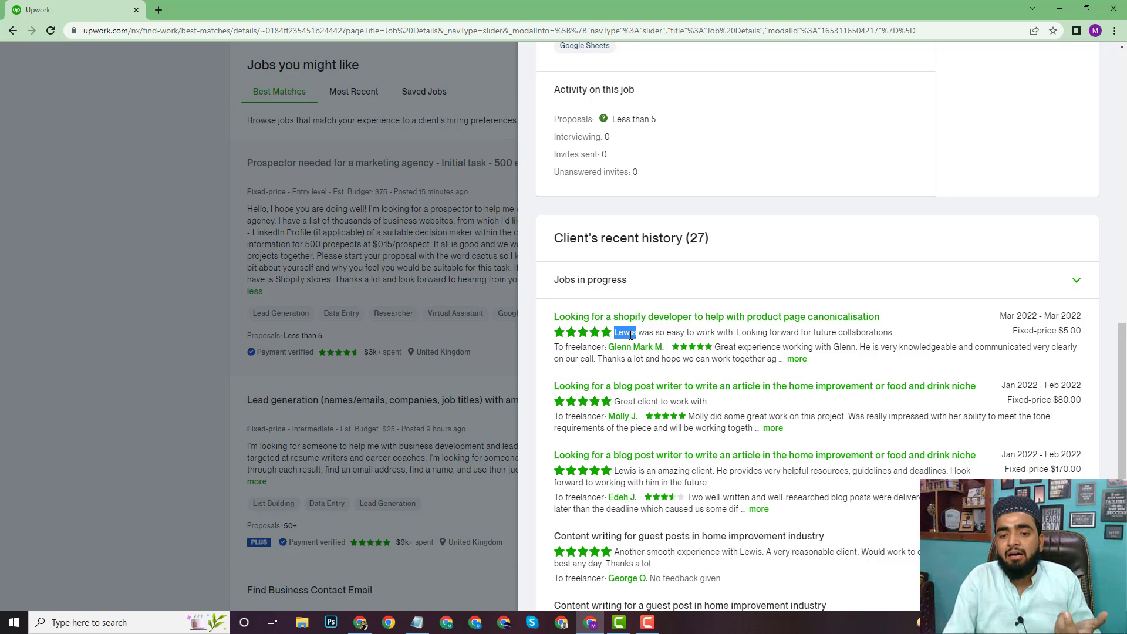
pyautogui.rightClick(631, 335)
pyautogui.click(658, 347)
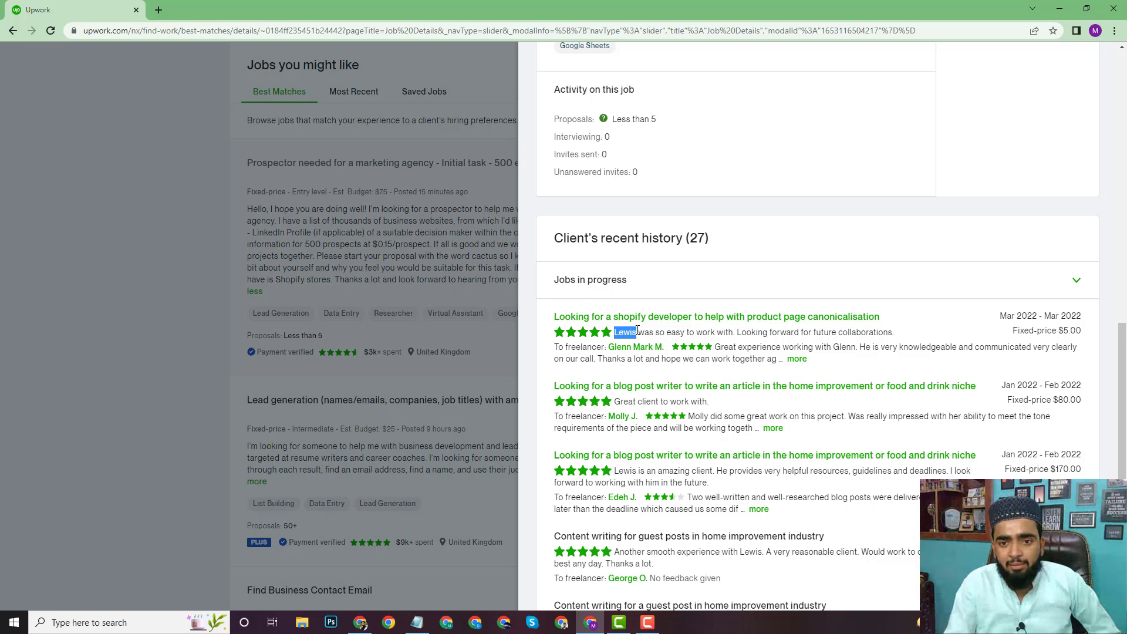
# - Open the proposal form for this job in a new tab and dismiss the notice about using Connects
pyautogui.scroll(10, 638, 331)
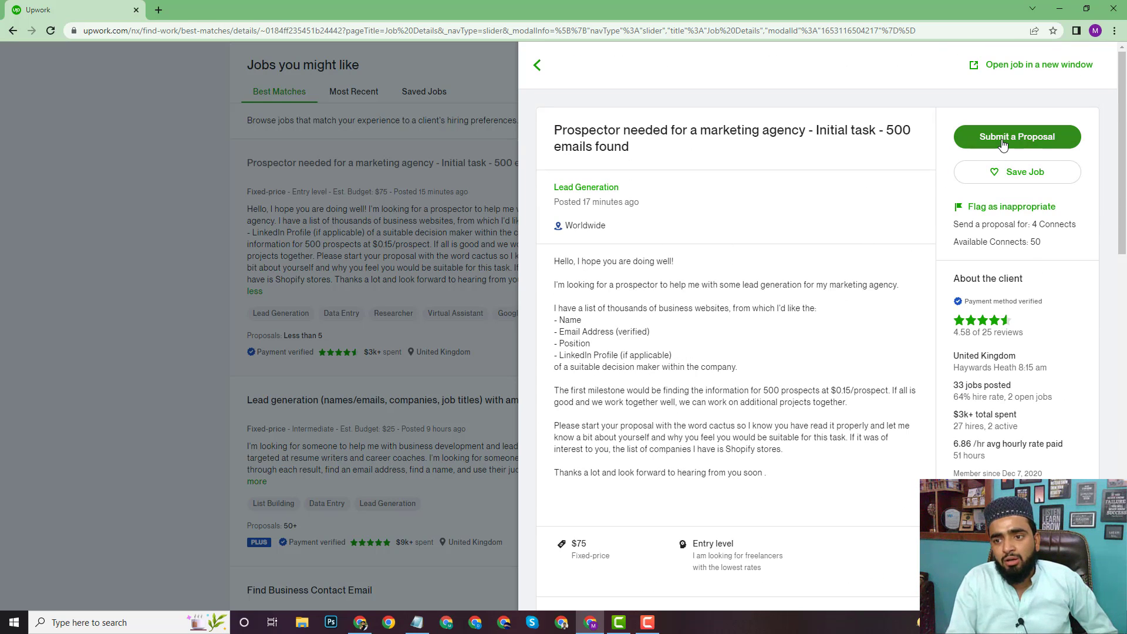
pyautogui.rightClick(998, 142)
pyautogui.press('Escape')
pyautogui.click(998, 136)
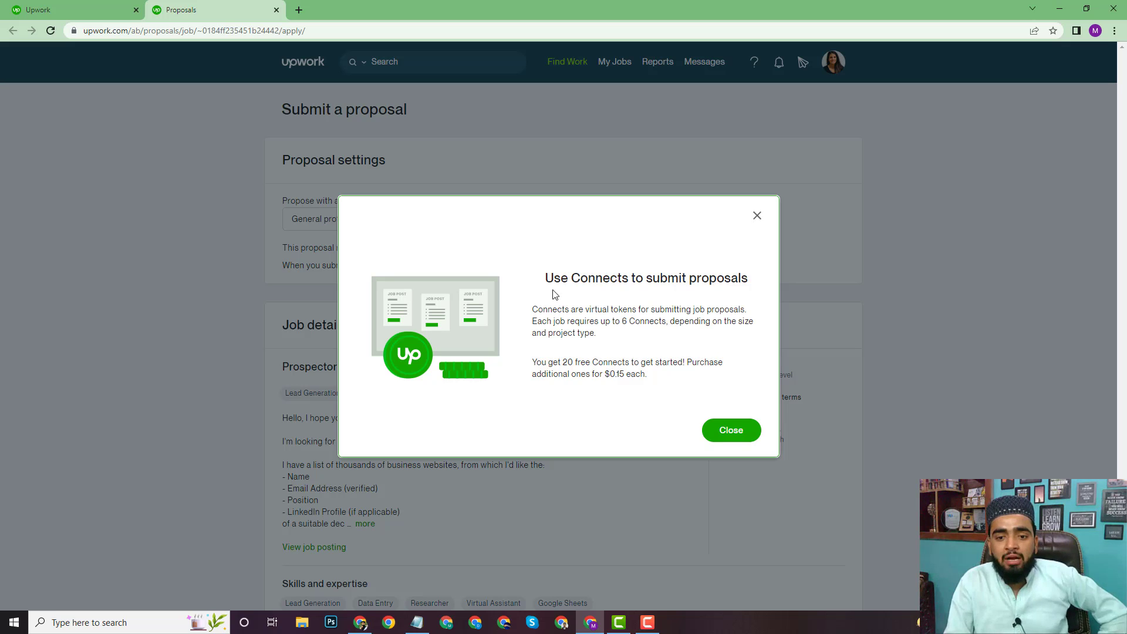
pyautogui.click(731, 431)
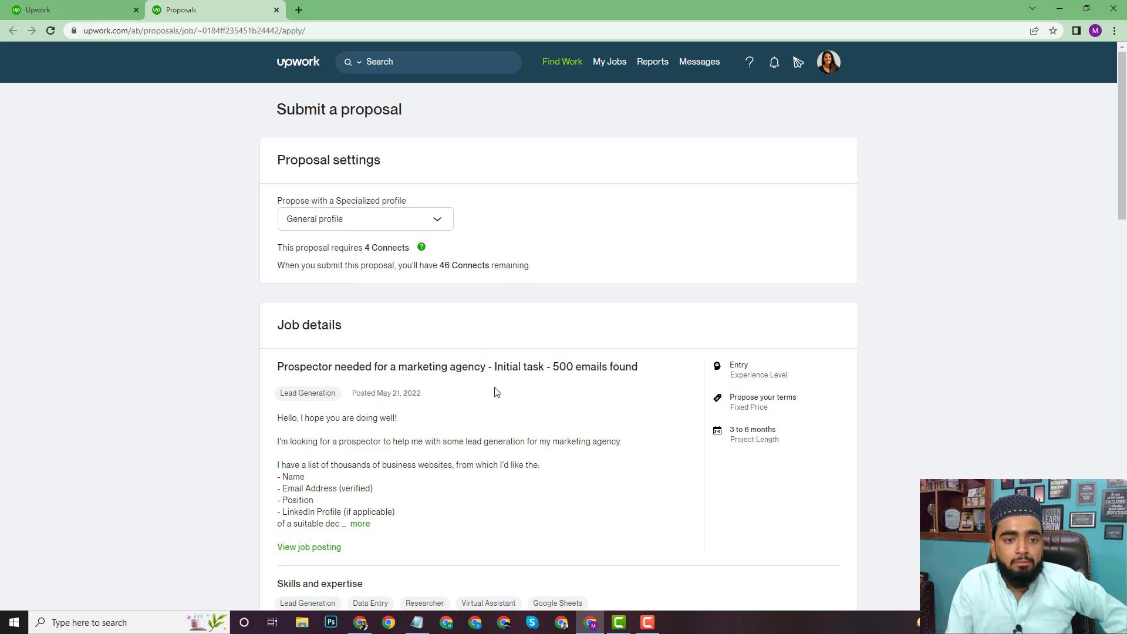
# - Check the job title and set the proposal's specialized profile to Lead Generation
pyautogui.click(415, 221)
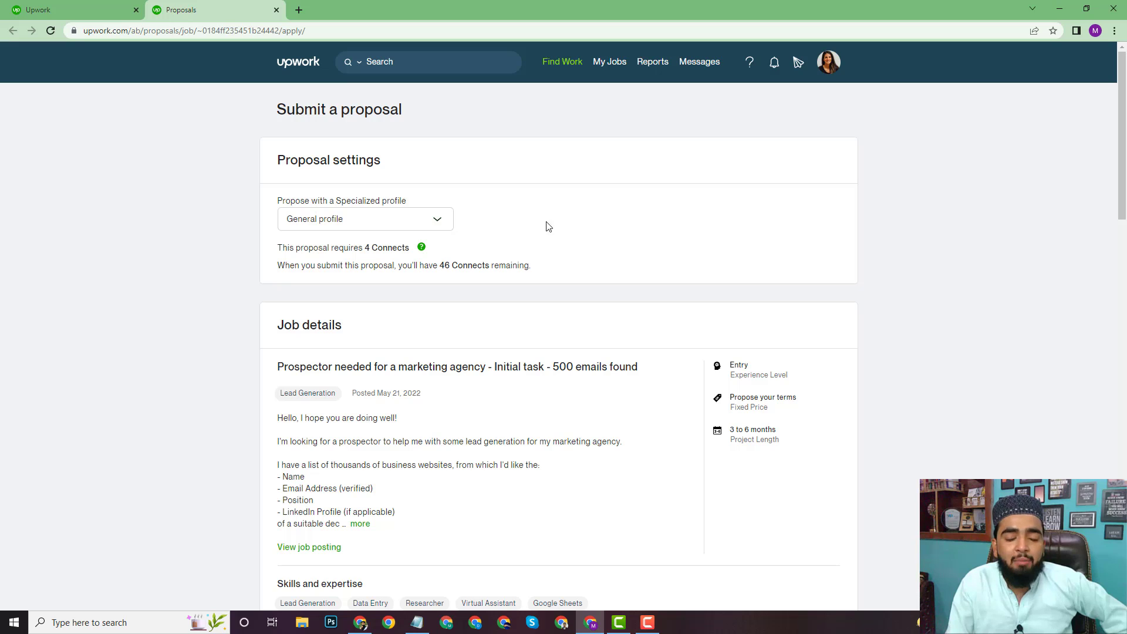
pyautogui.scroll(-2, 569, 242)
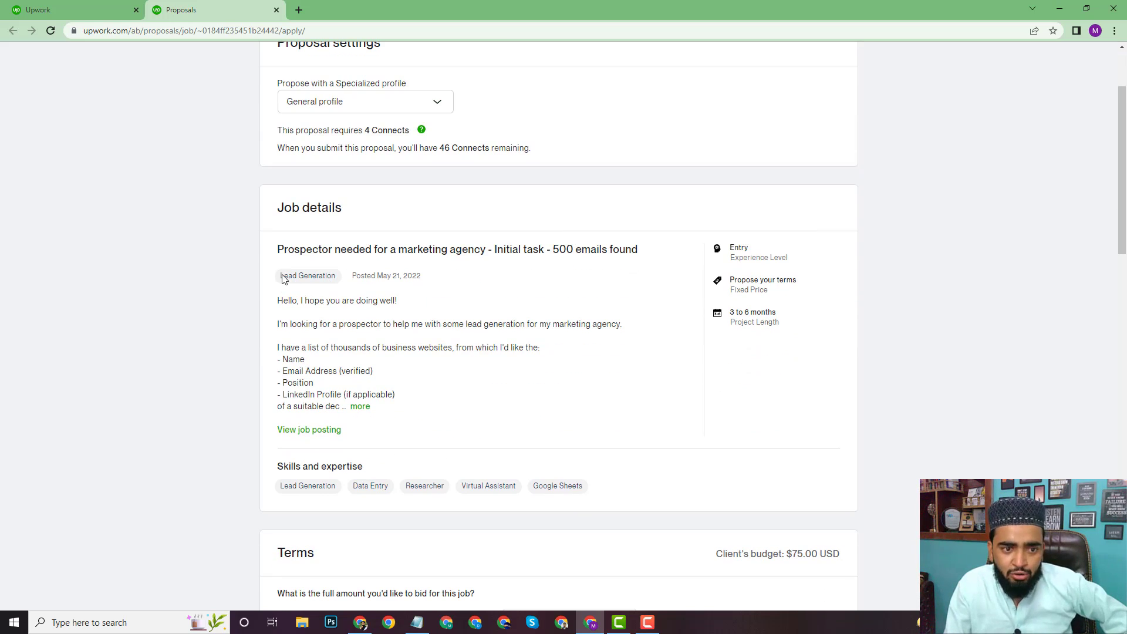
pyautogui.moveTo(282, 277); pyautogui.dragTo(347, 232)
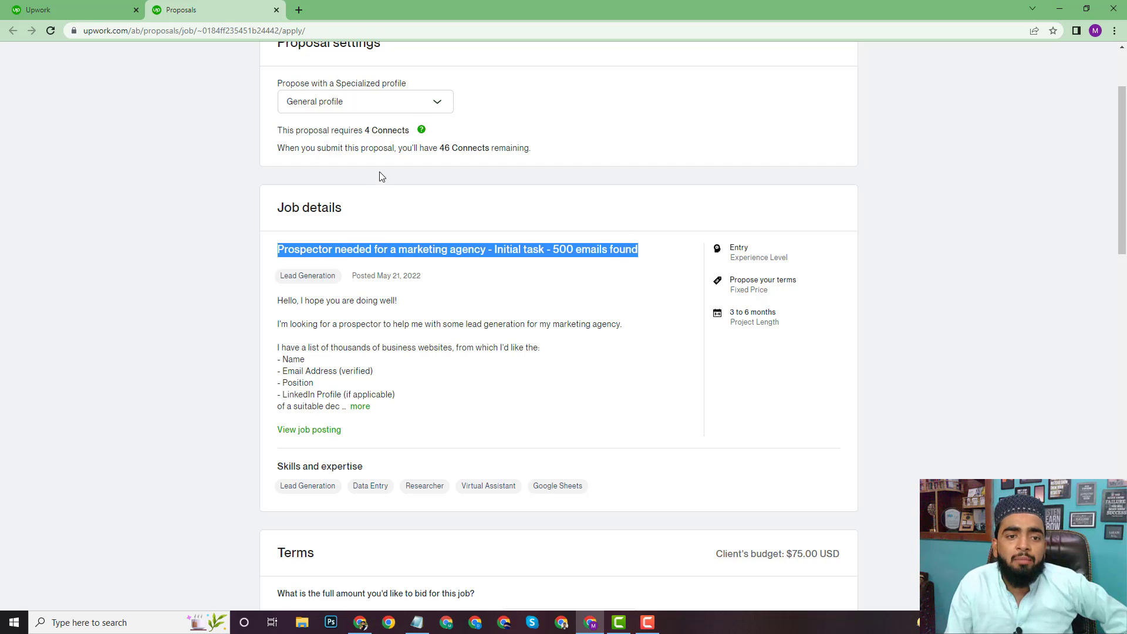
pyautogui.scroll(2, 382, 176)
pyautogui.click(438, 223)
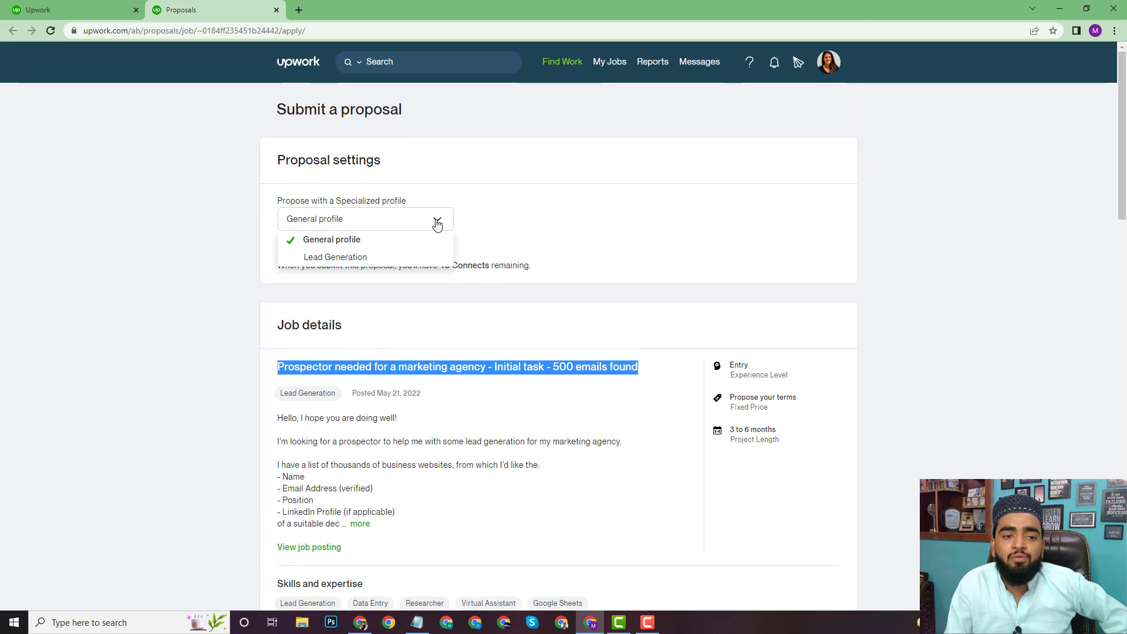
pyautogui.click(397, 258)
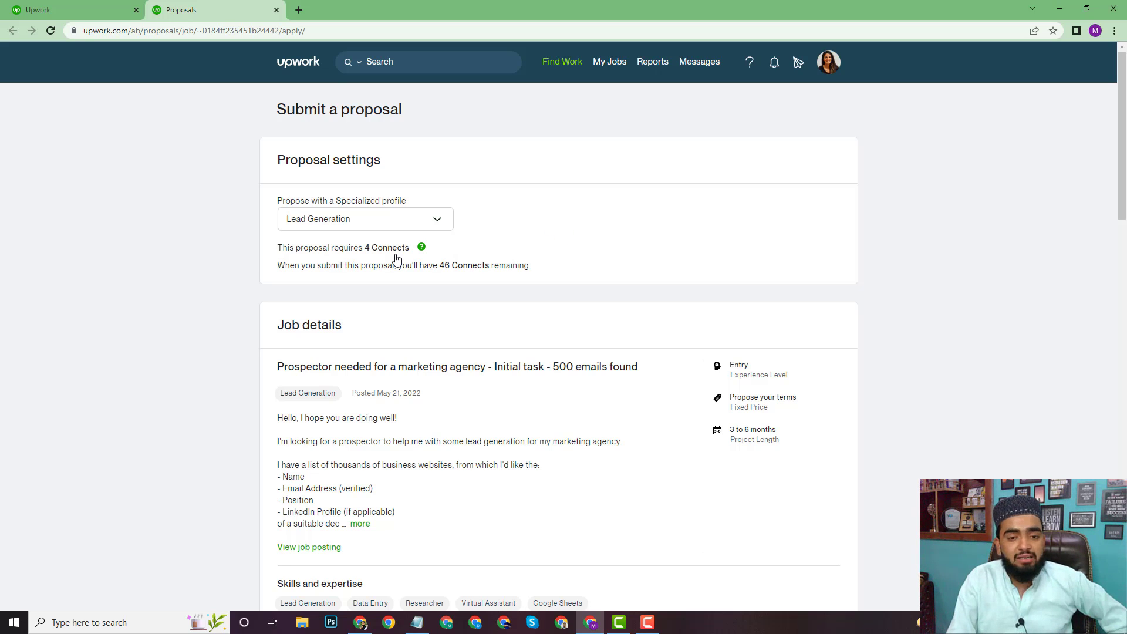
# - Review the bid terms and set the project duration to Less than 1 month
pyautogui.scroll(-5, 478, 217)
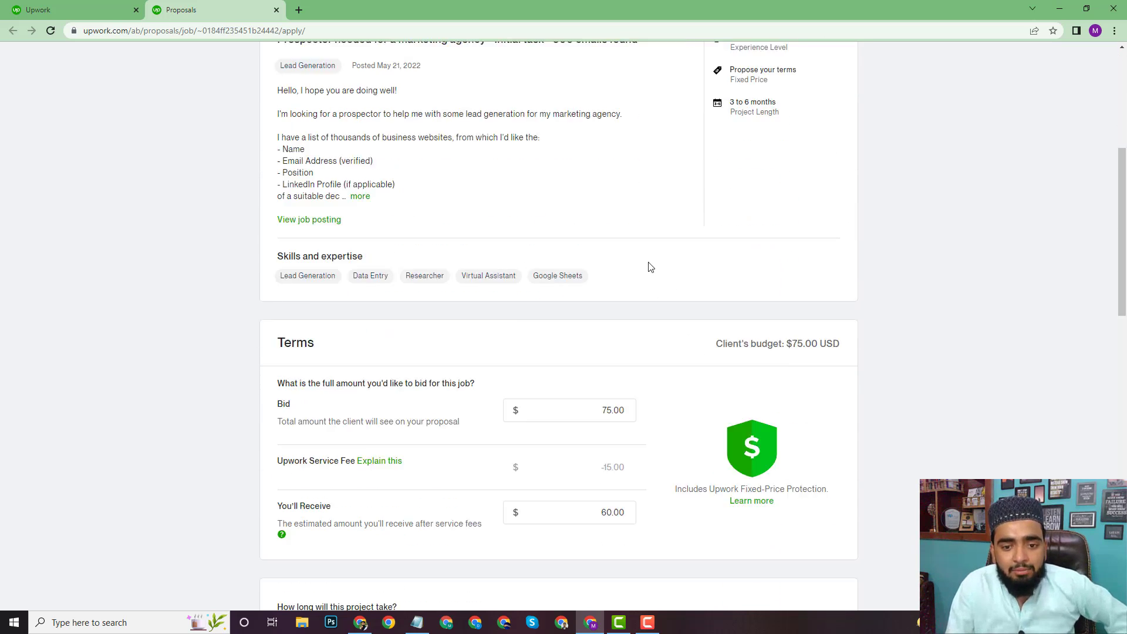
pyautogui.scroll(-1, 650, 267)
pyautogui.scroll(-1, 575, 247)
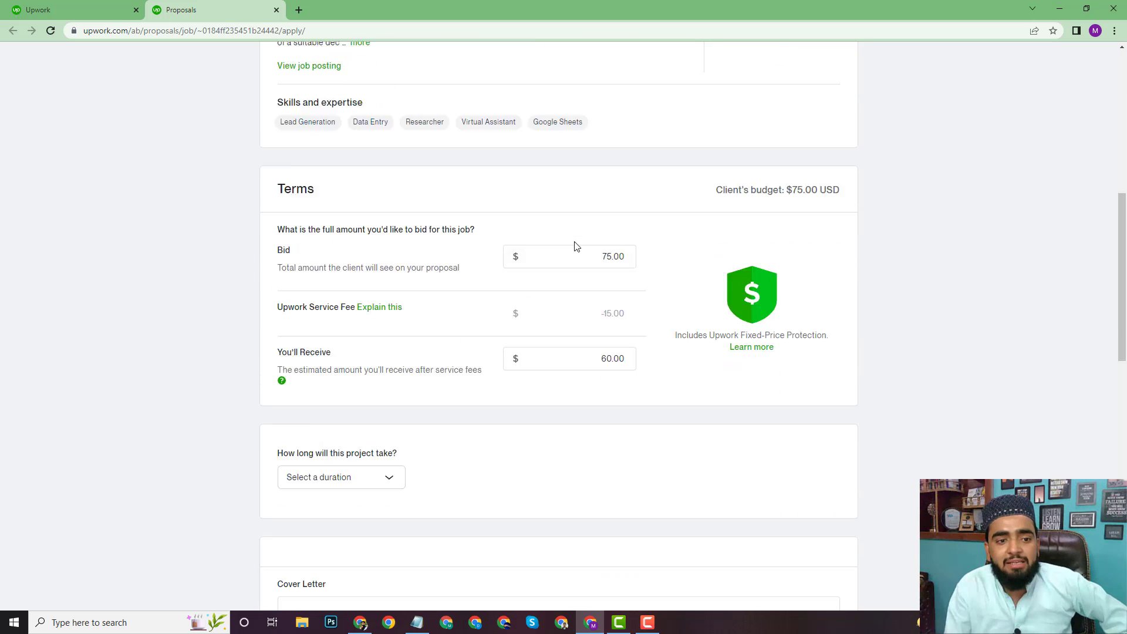
pyautogui.scroll(-4, 575, 246)
pyautogui.click(351, 263)
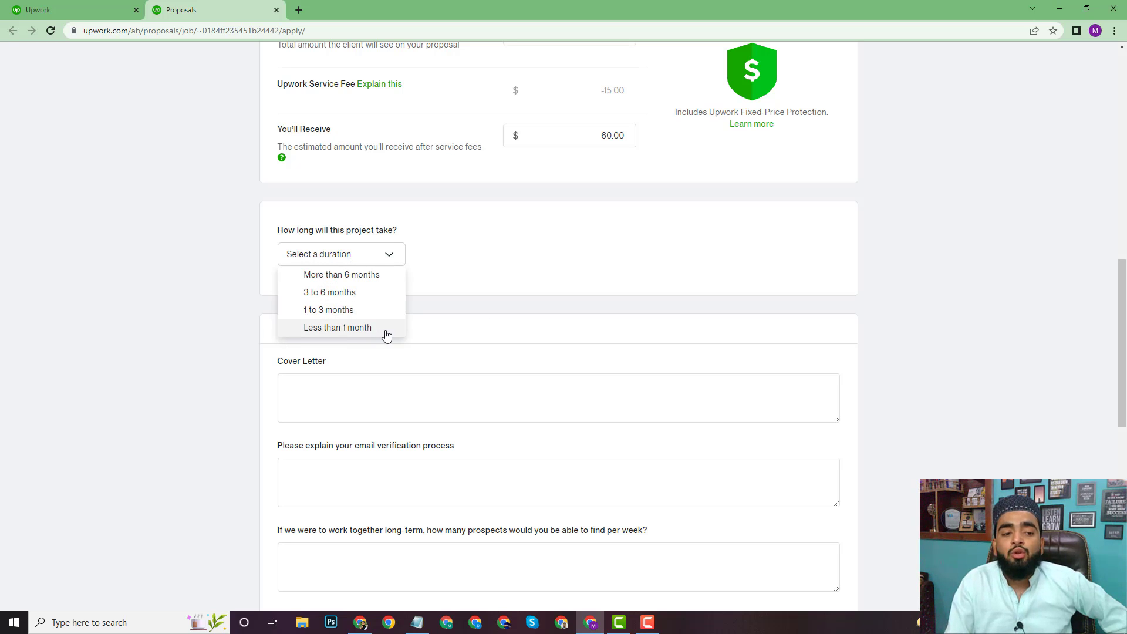
pyautogui.click(358, 338)
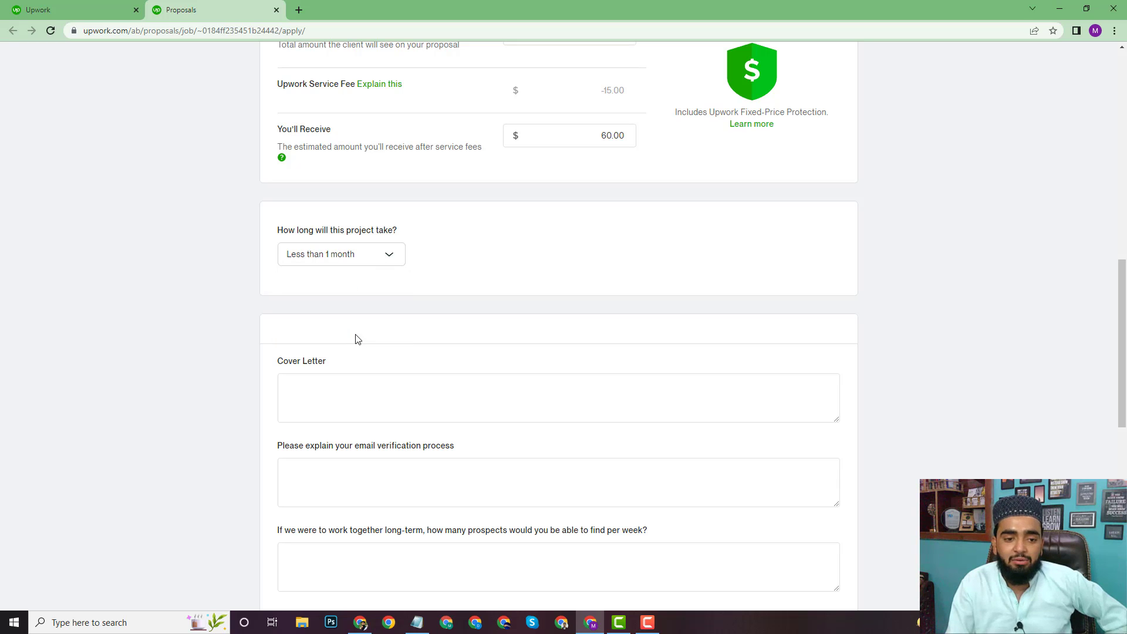
# - Open the "Data entry lead generation" text file from the desktop and copy its entire proposal text
pyautogui.scroll(-3, 440, 361)
pyautogui.click(383, 226)
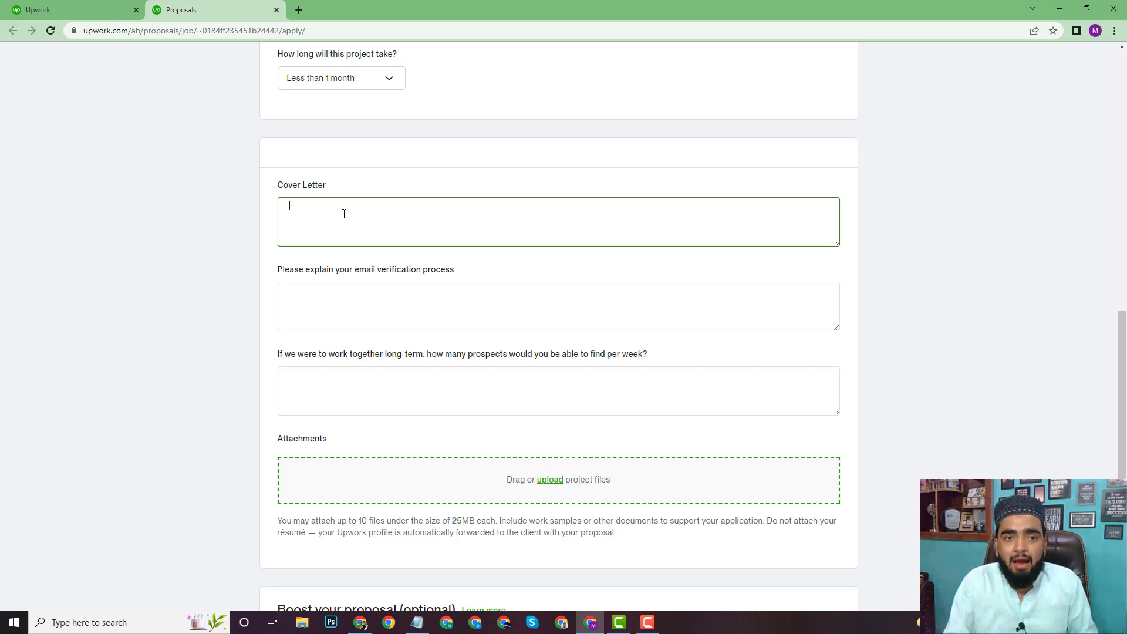
pyautogui.click(1059, 10)
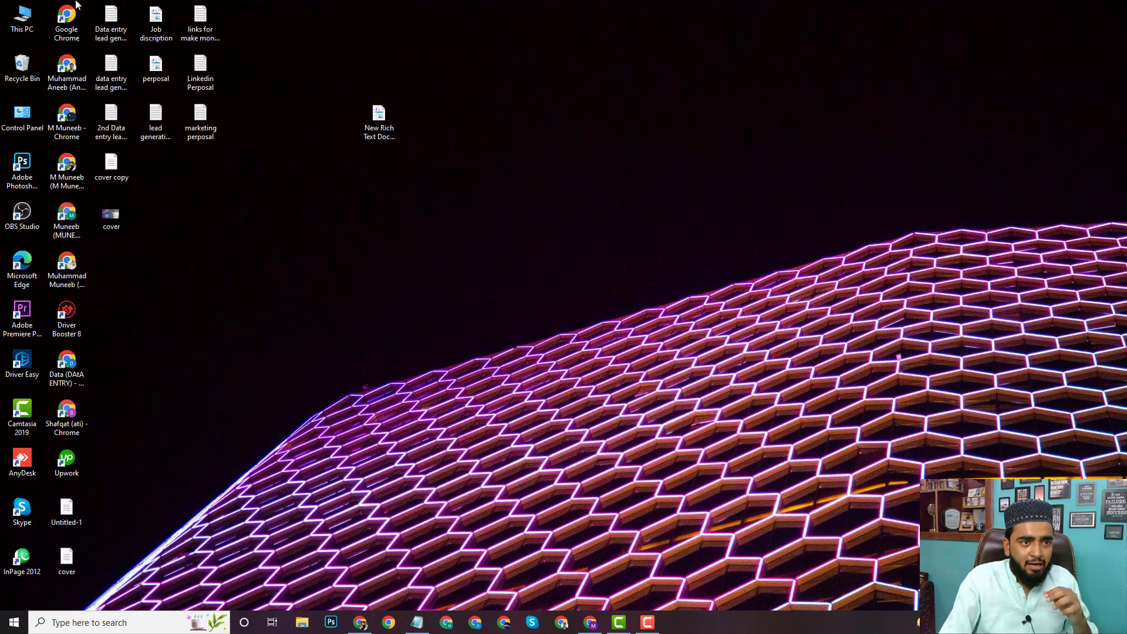
pyautogui.moveTo(82, 1); pyautogui.dragTo(459, 146)
pyautogui.click(454, 143)
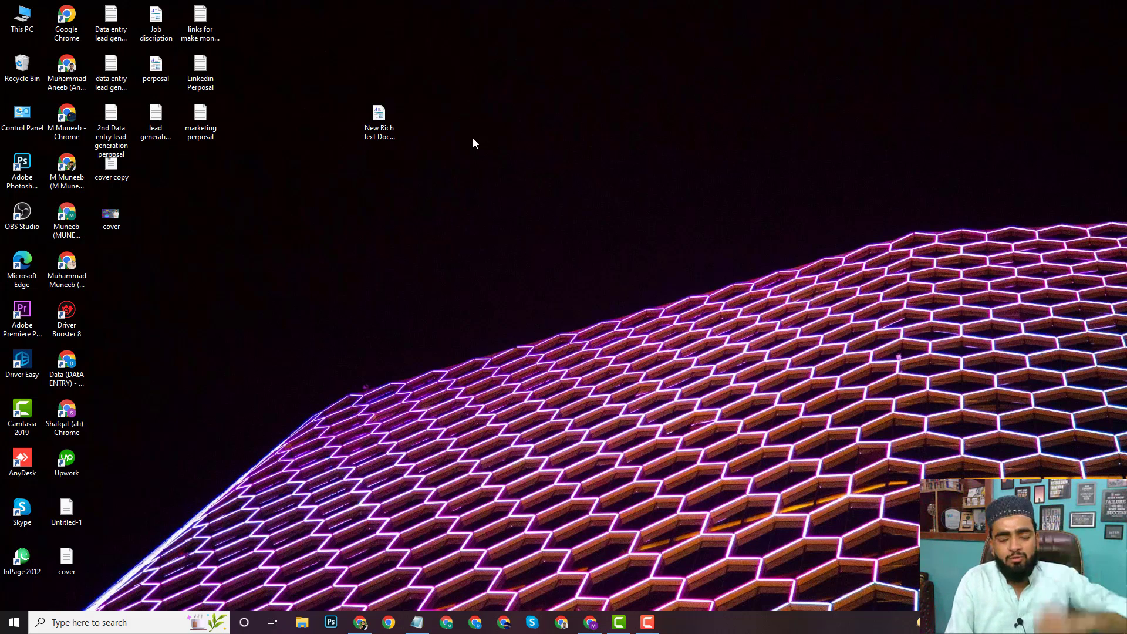
pyautogui.rightClick(267, 161)
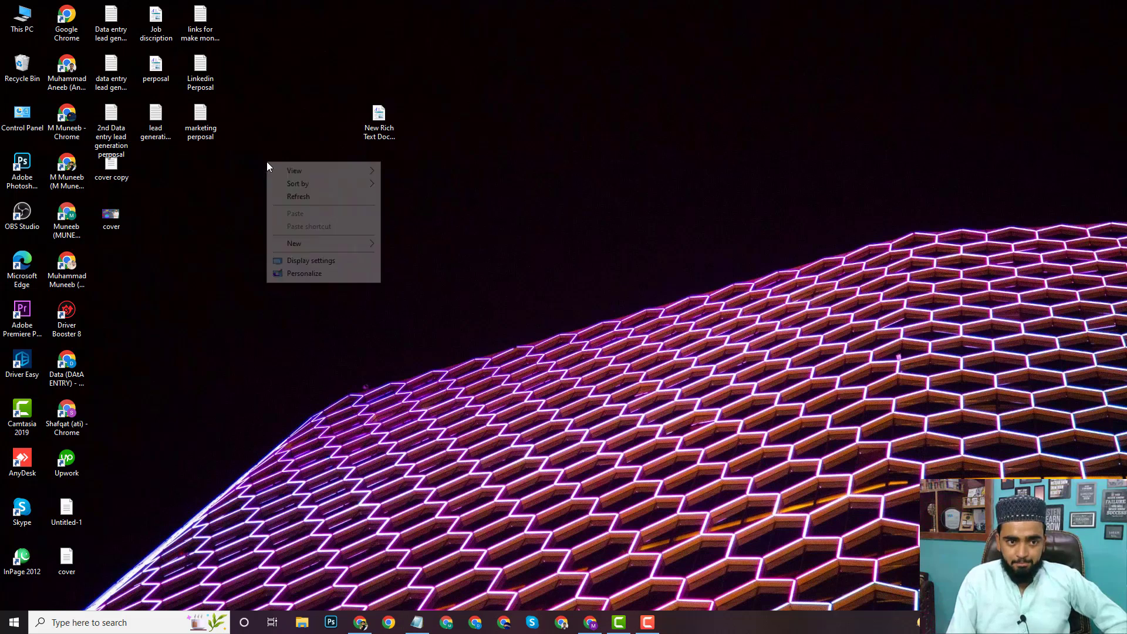
pyautogui.click(286, 194)
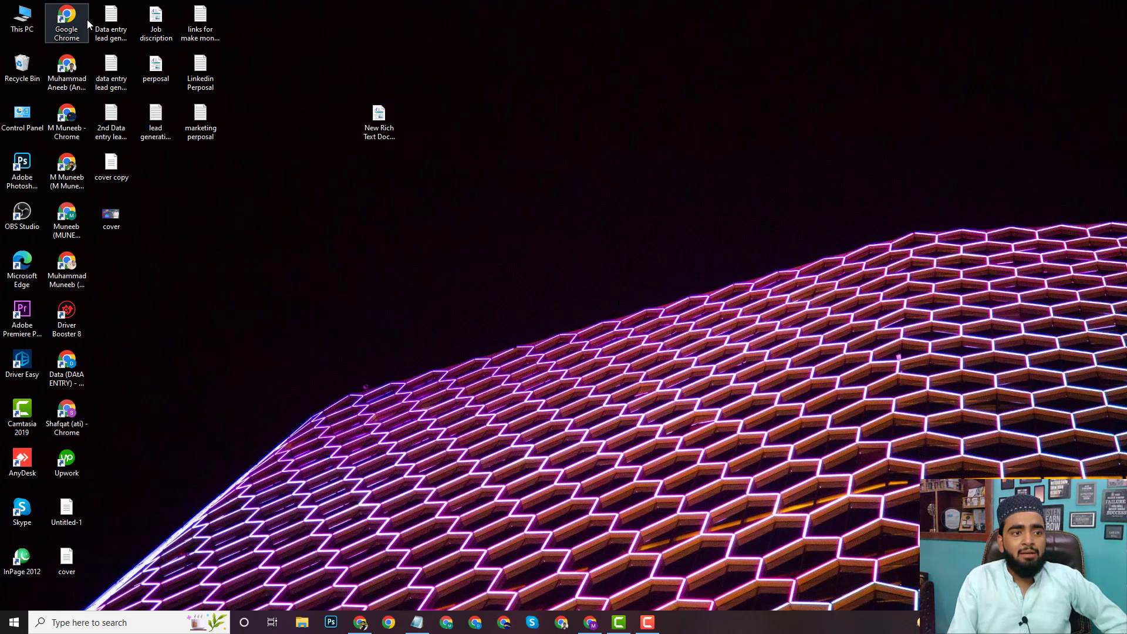
pyautogui.doubleClick(126, 26)
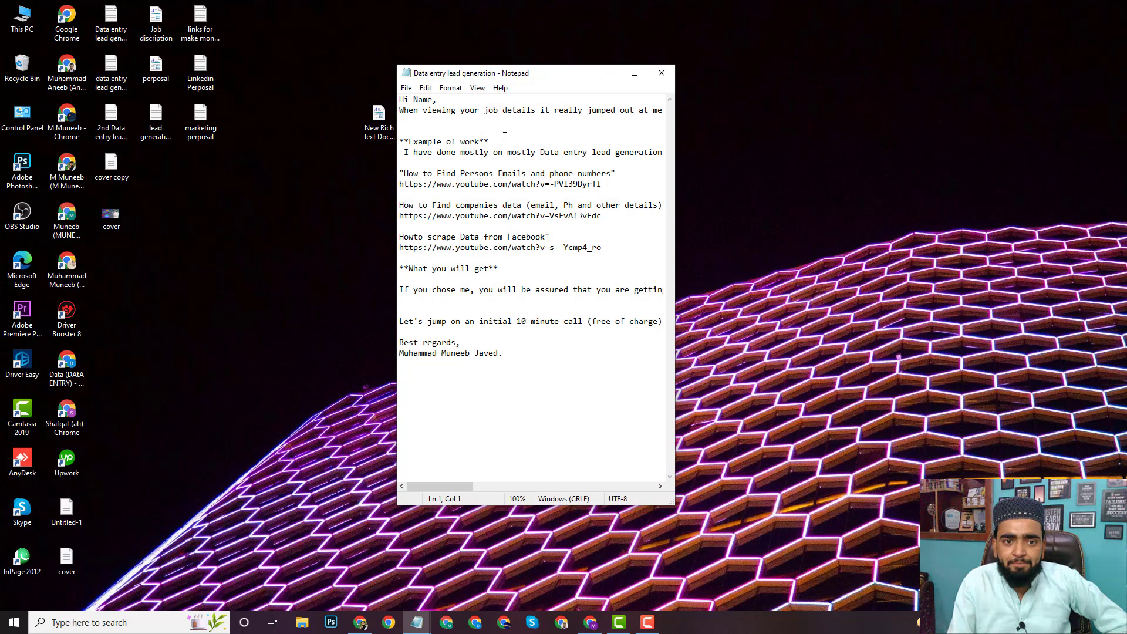
pyautogui.click(493, 205)
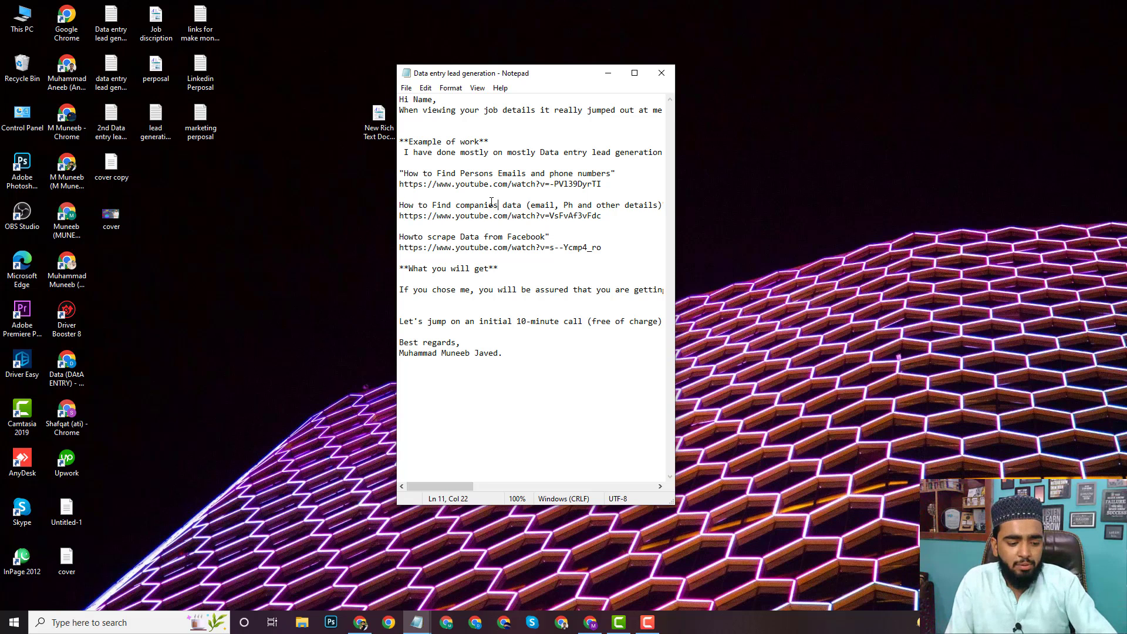
pyautogui.hotkey('ctrl', 'a')
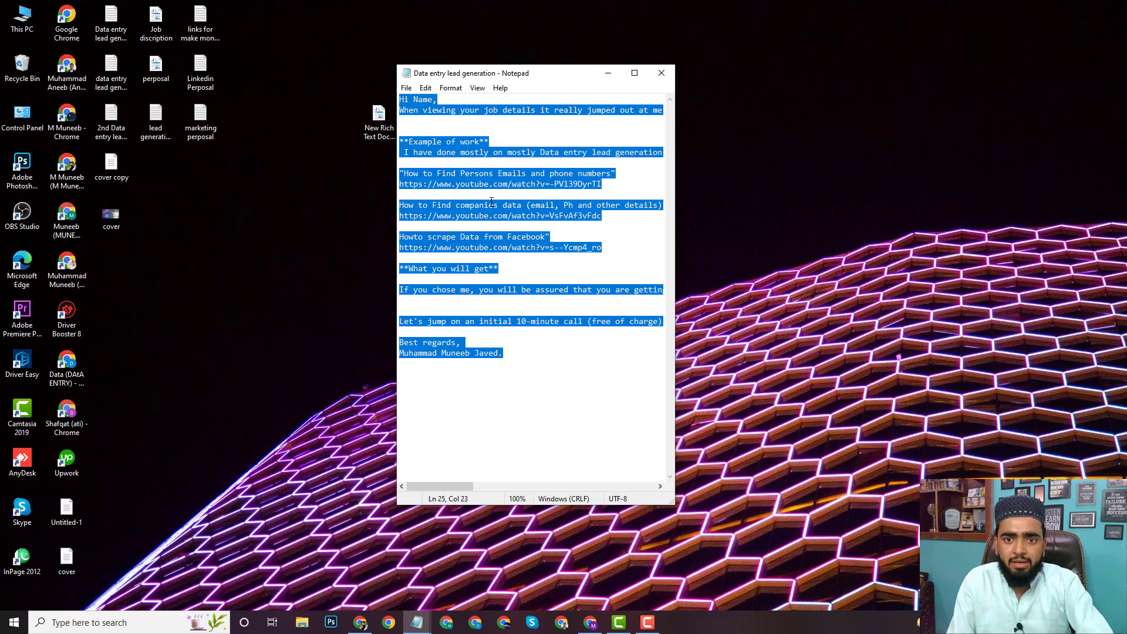
# - Return to the proposal form, paste the copied template into the Cover Letter field and enlarge the field to fit the whole text
pyautogui.click(590, 623)
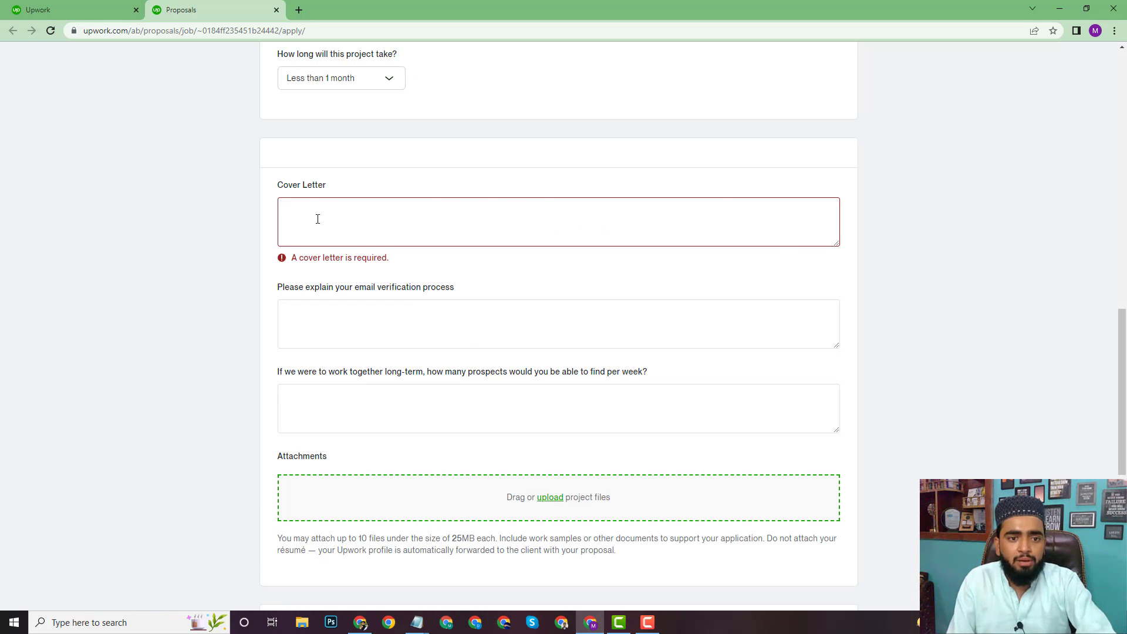
pyautogui.hotkey('ctrl', 'v')
pyautogui.moveTo(835, 242); pyautogui.dragTo(810, 579)
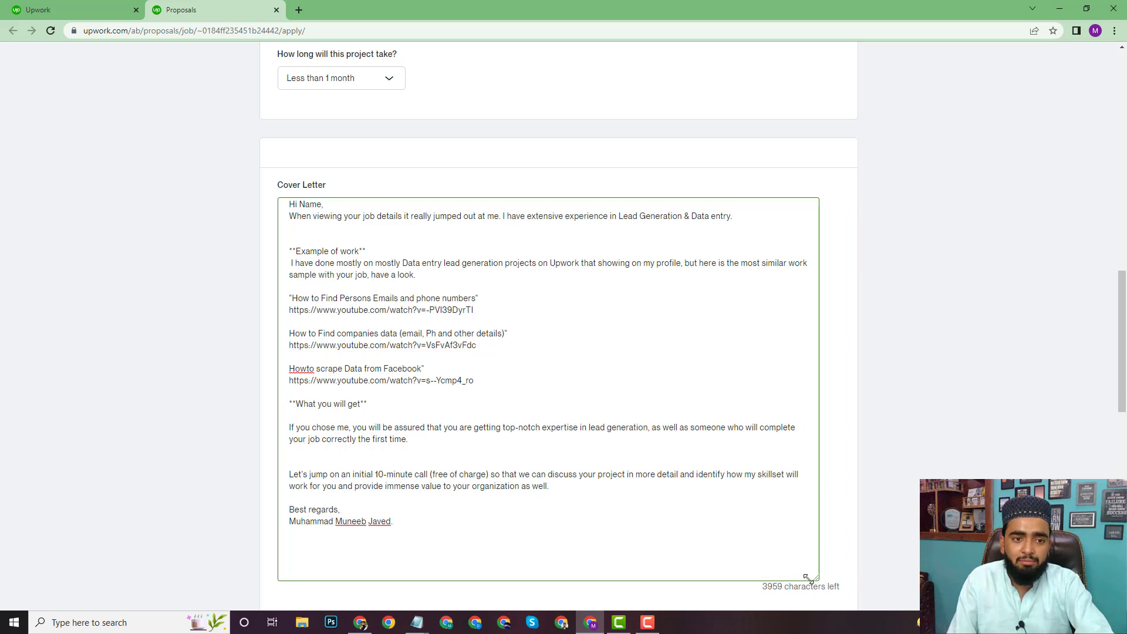
# - Replace the "Name" placeholder in the cover letter's greeting with the client's first name, correctly capitalized
pyautogui.scroll(5, 556, 305)
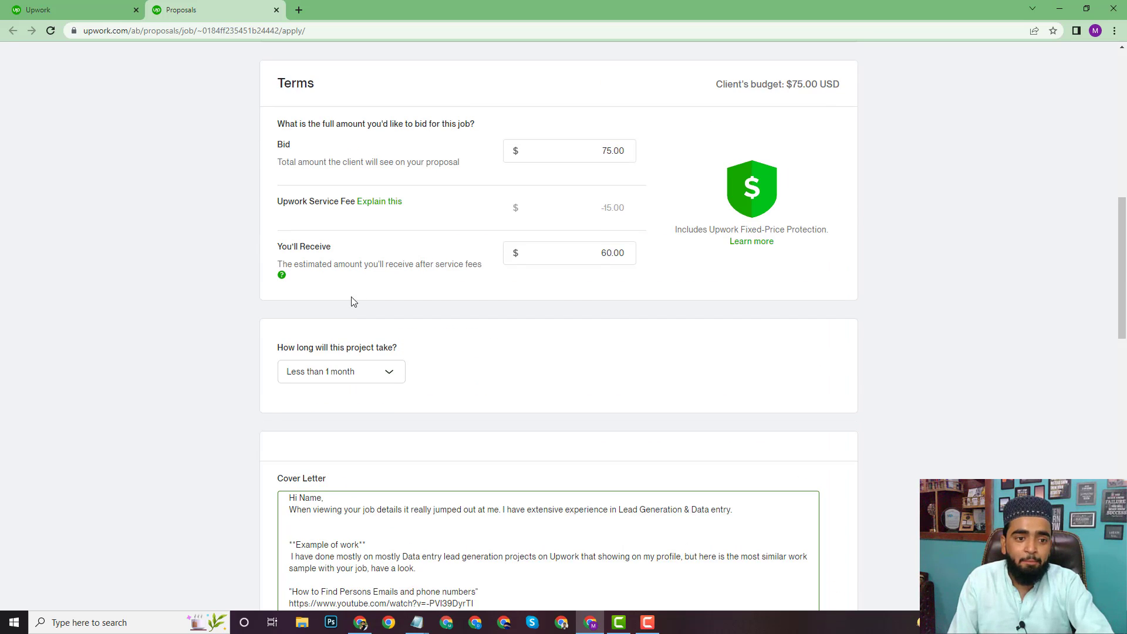
pyautogui.scroll(-4, 352, 299)
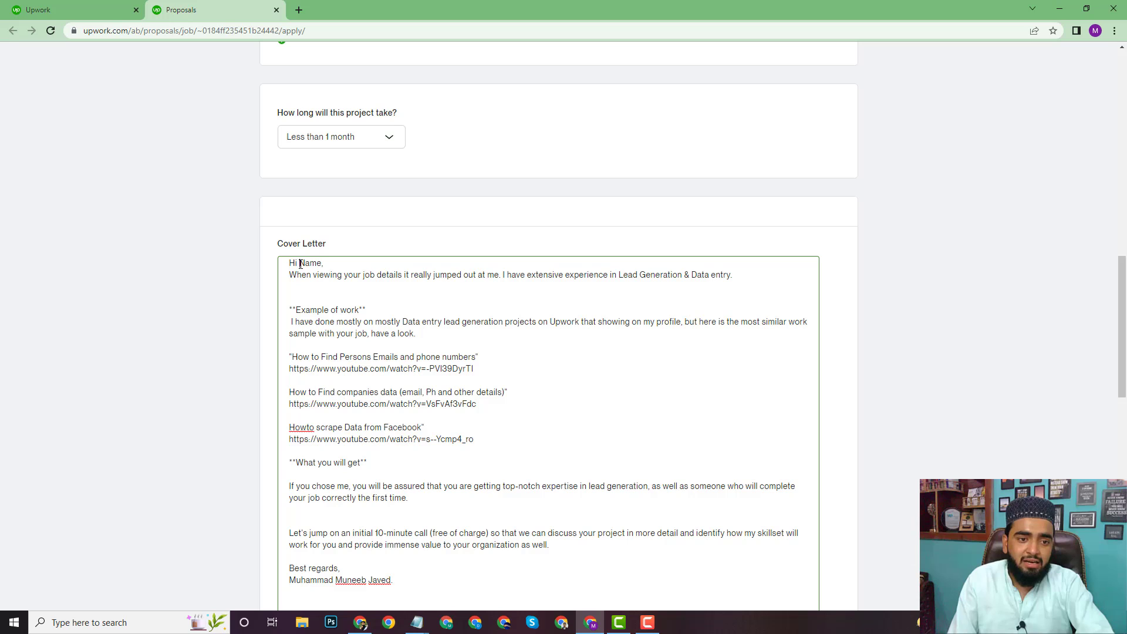
pyautogui.moveTo(300, 265); pyautogui.dragTo(322, 266)
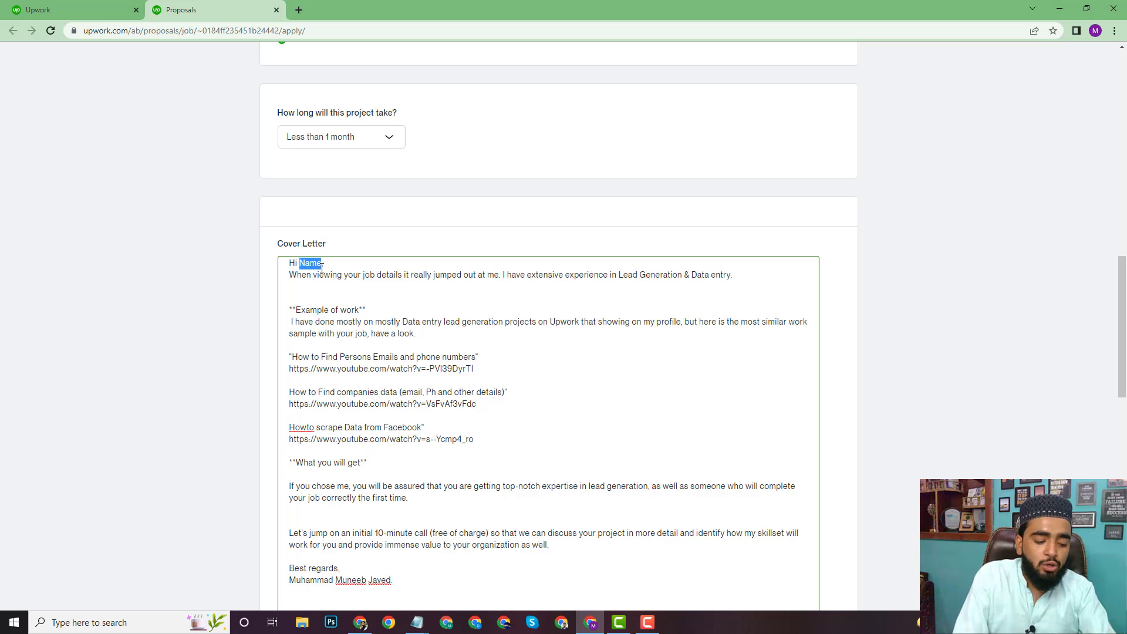
pyautogui.write('L')
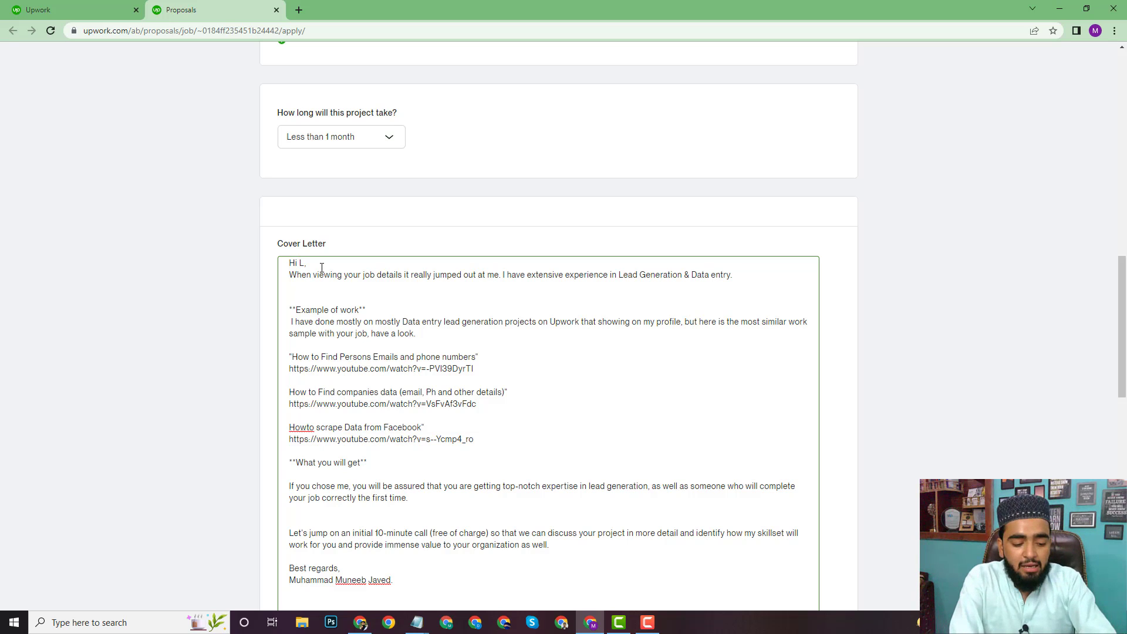
pyautogui.write('Ewis')
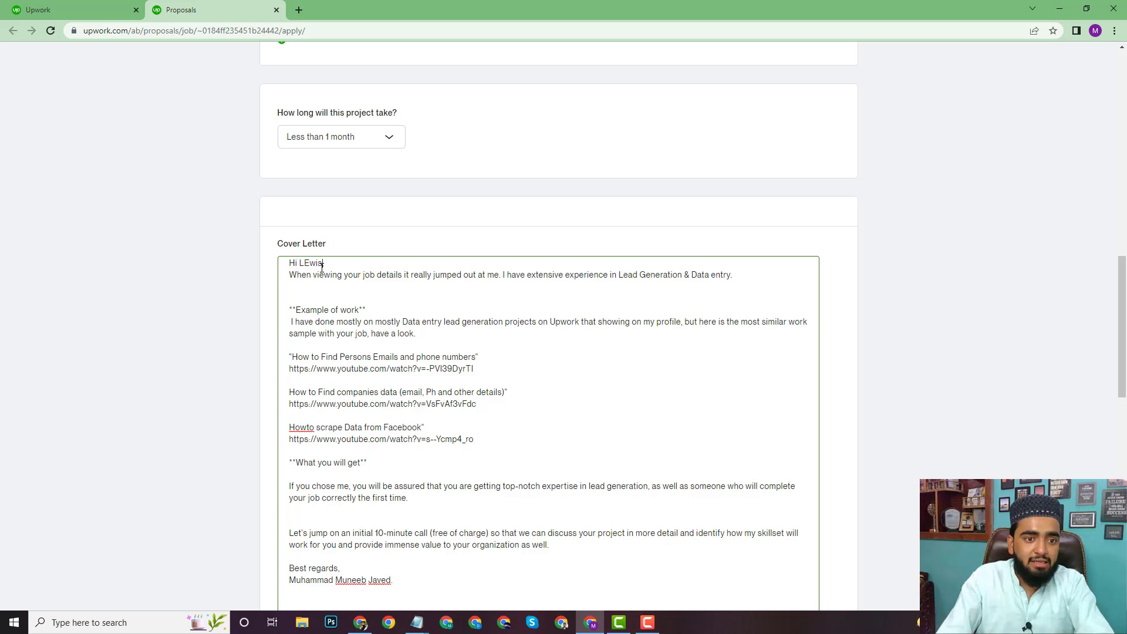
pyautogui.write(',')
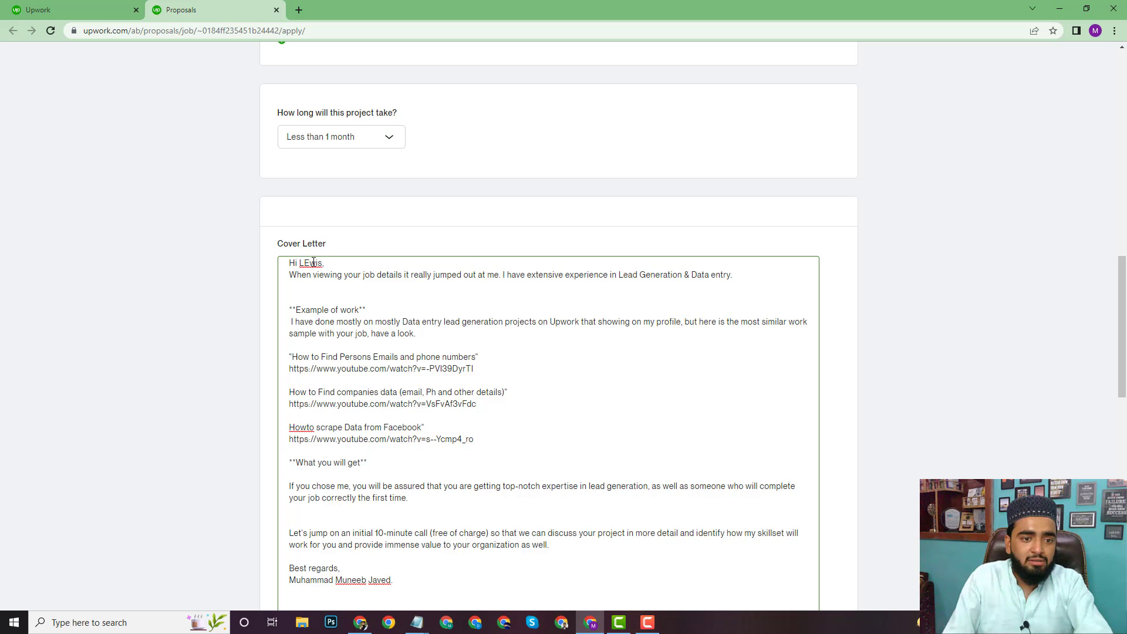
pyautogui.moveTo(300, 263); pyautogui.dragTo(306, 264)
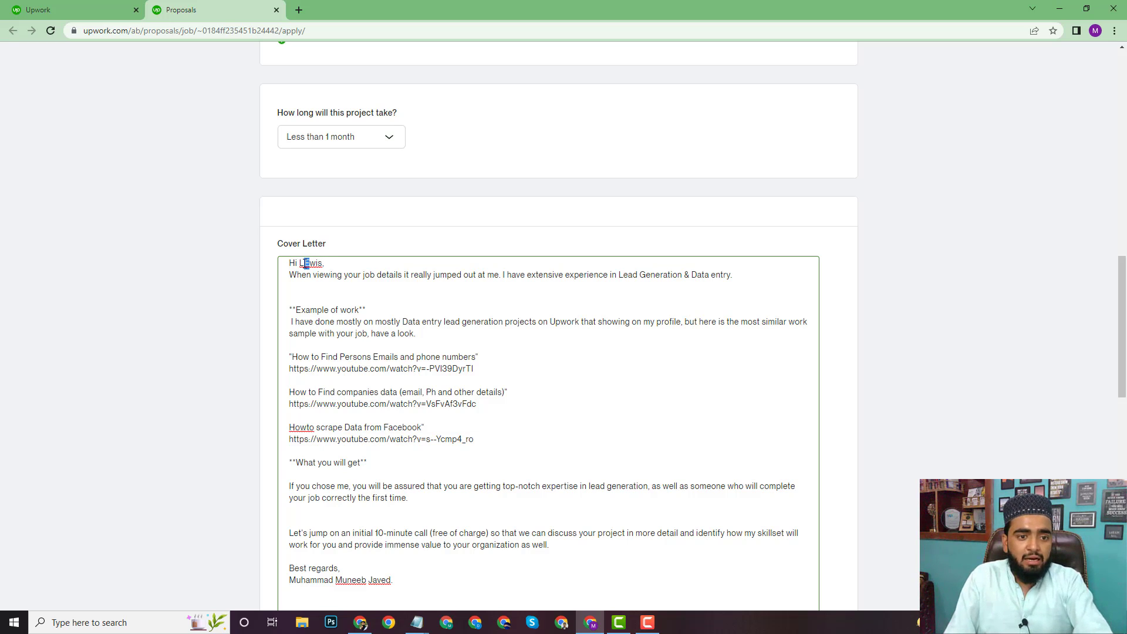
pyautogui.write('e')
pyautogui.click(357, 263)
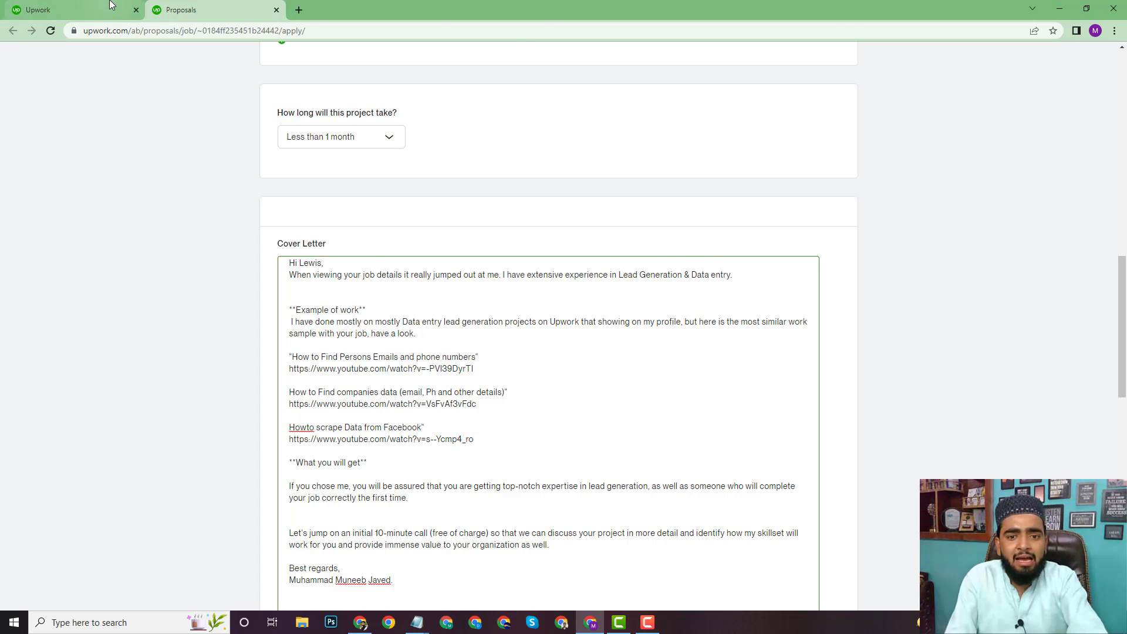
# - Copy the required word "cactus" from the job description and add "cactus!" after the cover letter's greeting
pyautogui.click(47, 9)
pyautogui.scroll(-2, 724, 298)
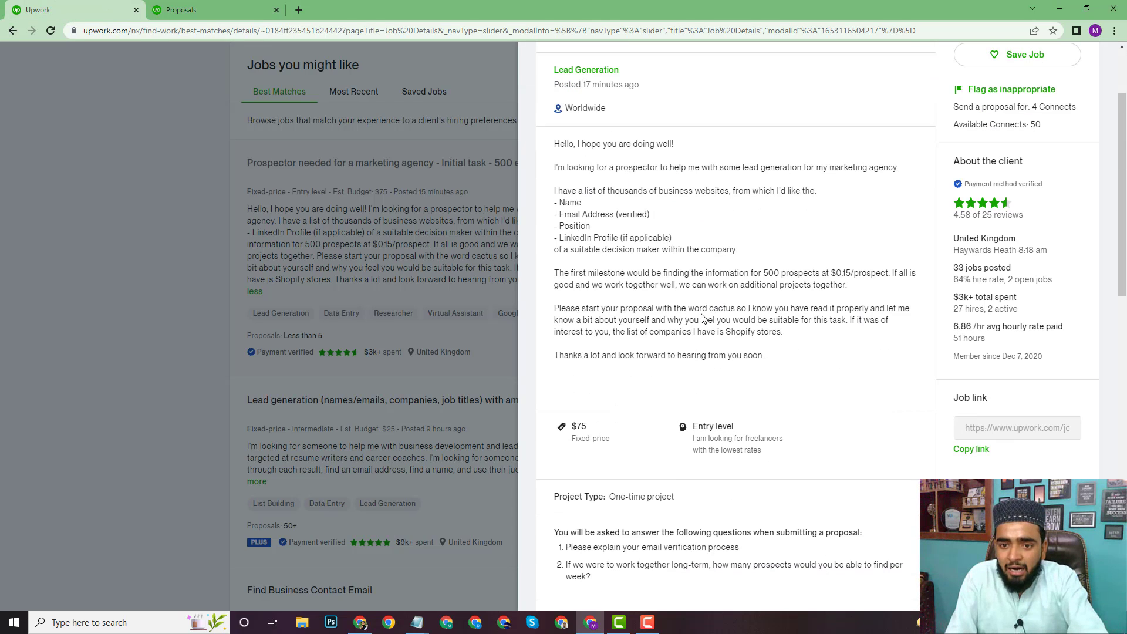
pyautogui.moveTo(710, 309); pyautogui.dragTo(736, 310)
pyautogui.hotkey('ctrl', 'c')
pyautogui.click(737, 308)
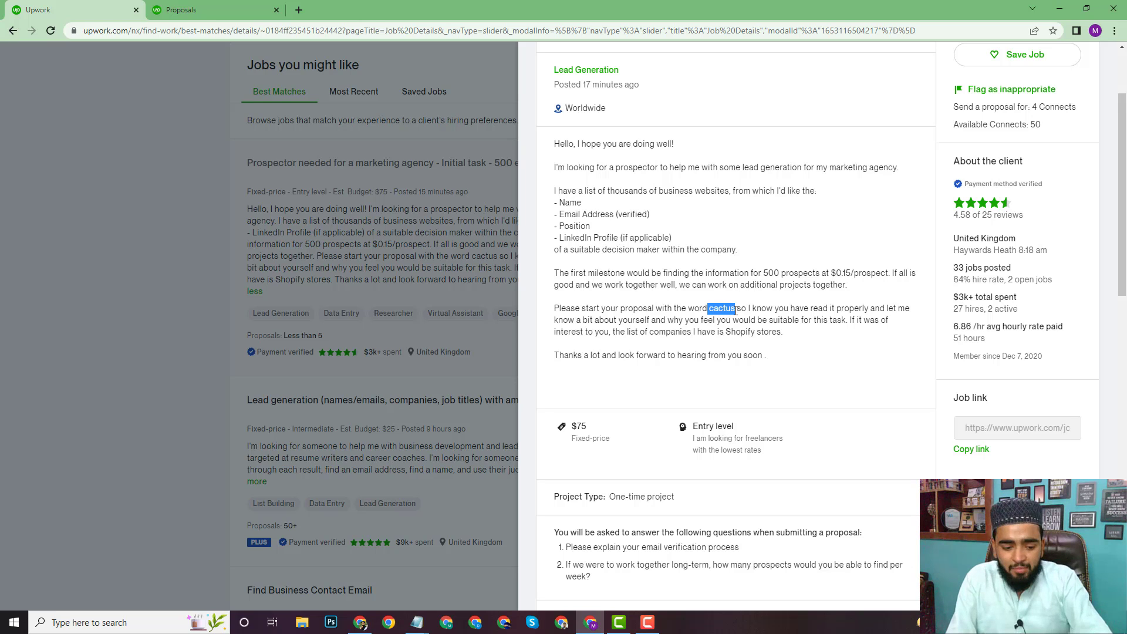
pyautogui.click(206, 8)
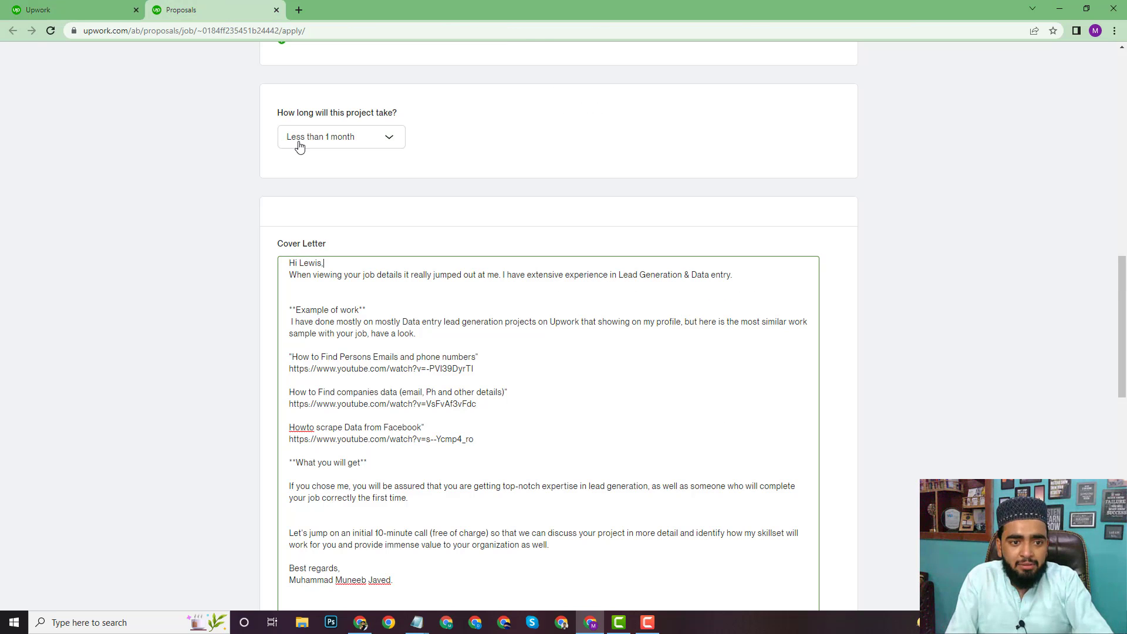
pyautogui.click(342, 259)
pyautogui.hotkey('ctrl', 'v')
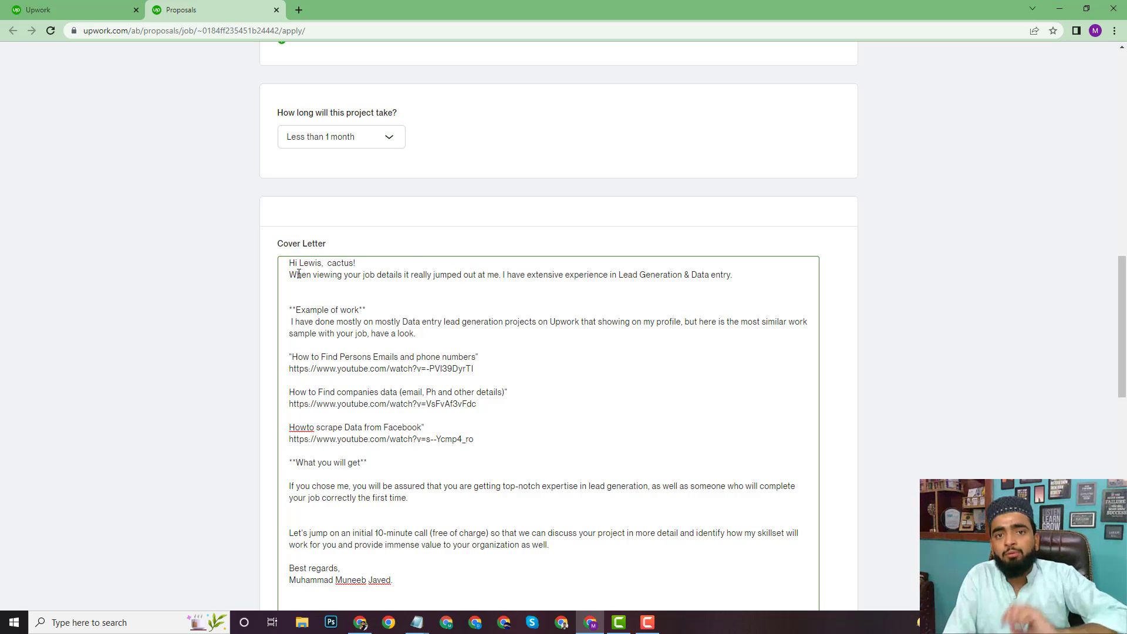
# - Copy the Lead Generation category from the job details and insert "(Lead Generation)" after "your job" in the cover letter's opening sentence
pyautogui.scroll(-1, 335, 308)
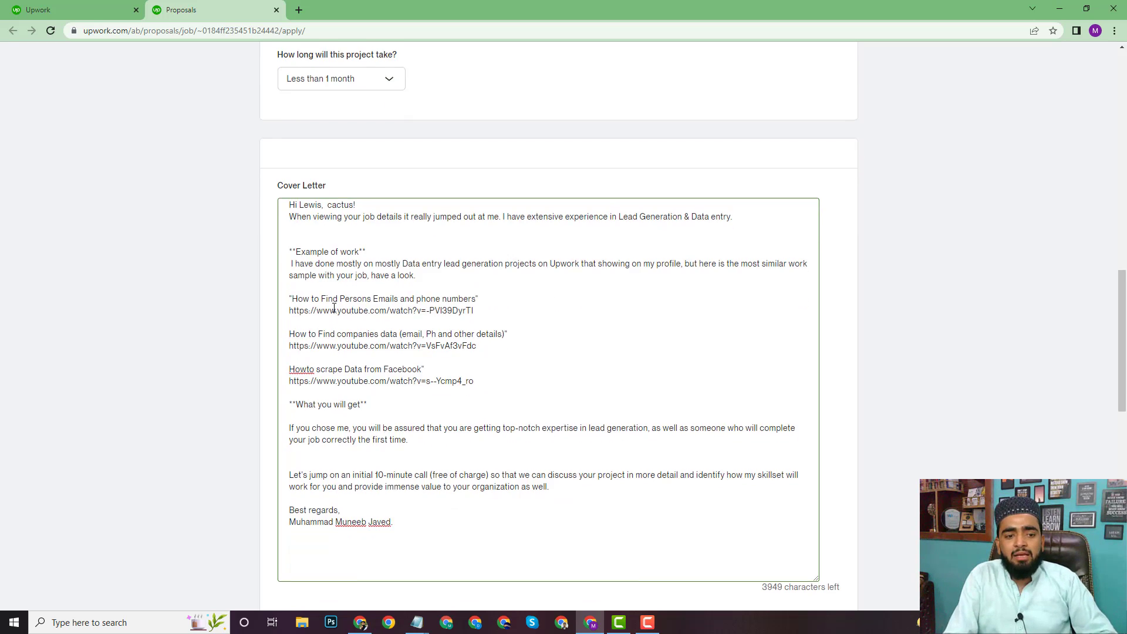
pyautogui.scroll(2, 315, 398)
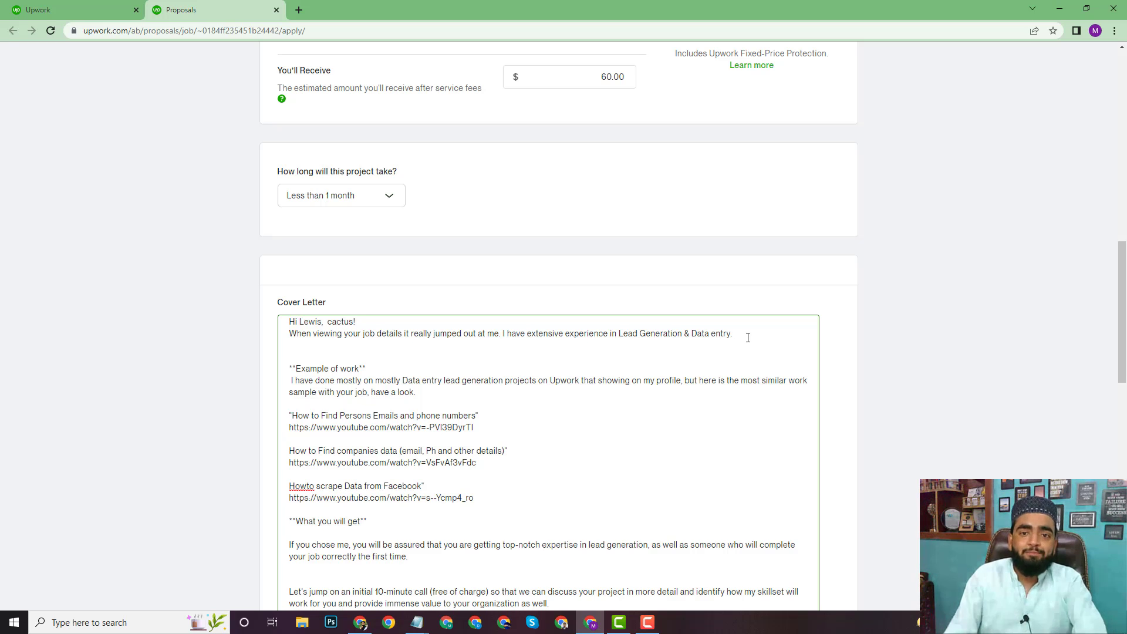
pyautogui.scroll(1, 748, 337)
pyautogui.scroll(15, 748, 337)
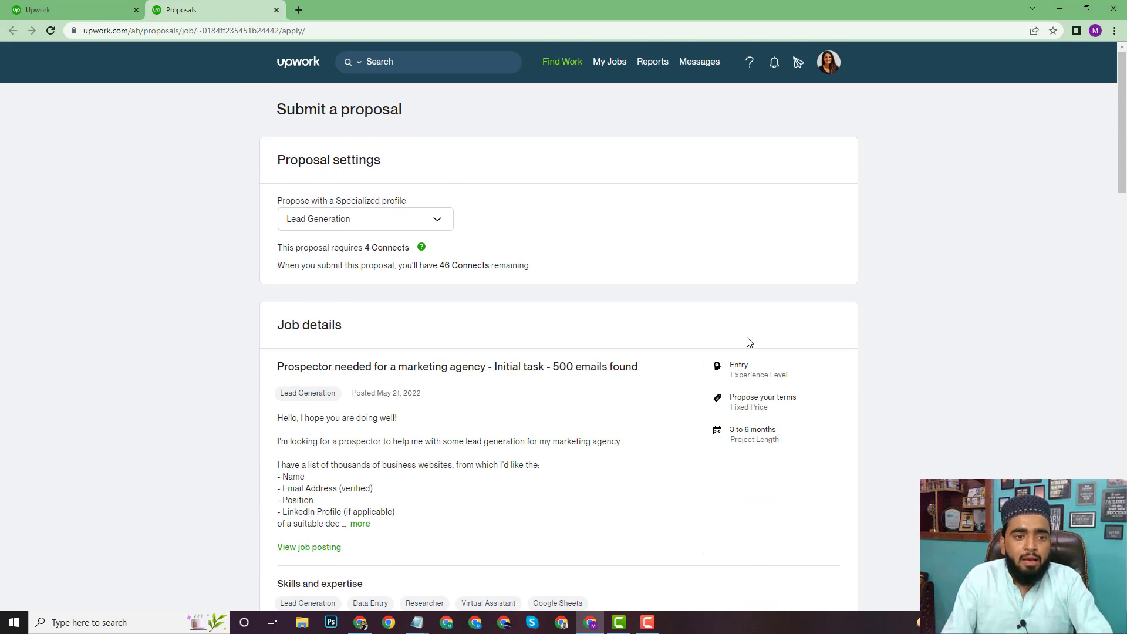
pyautogui.scroll(-3, 581, 249)
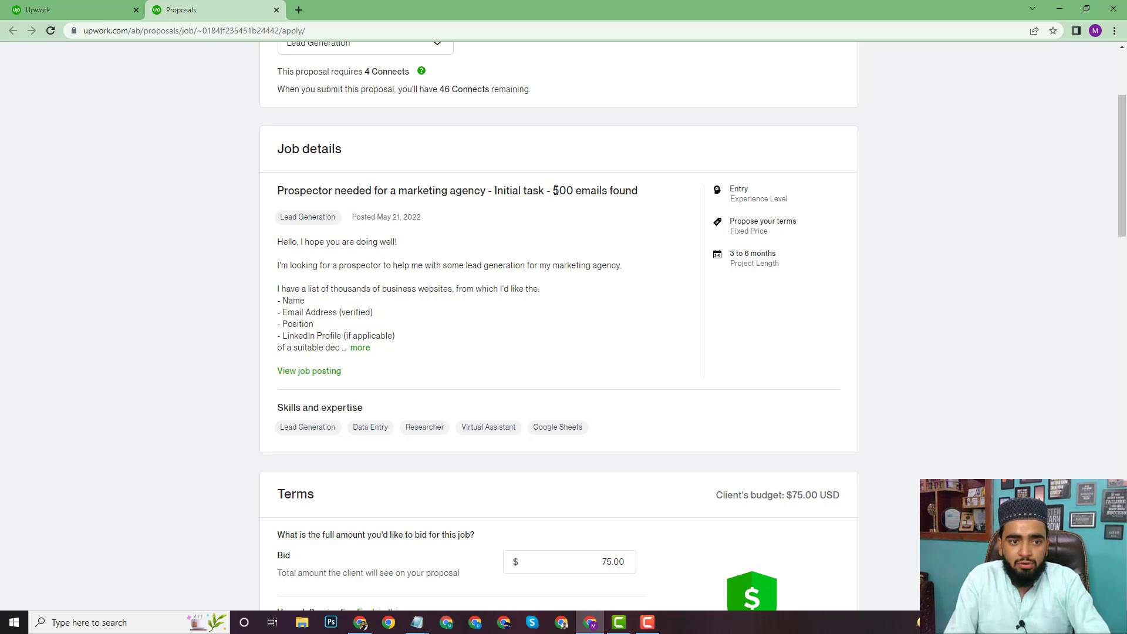
pyautogui.moveTo(280, 218); pyautogui.dragTo(337, 222)
pyautogui.hotkey('ctrl', 'c')
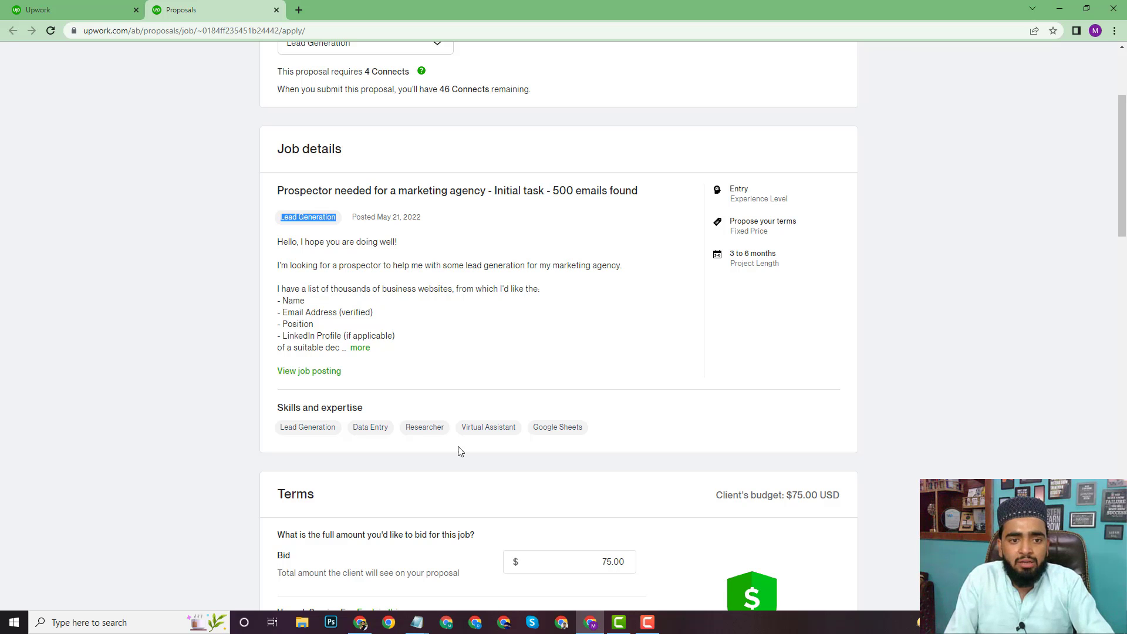
pyautogui.scroll(-10, 632, 292)
pyautogui.click(291, 356)
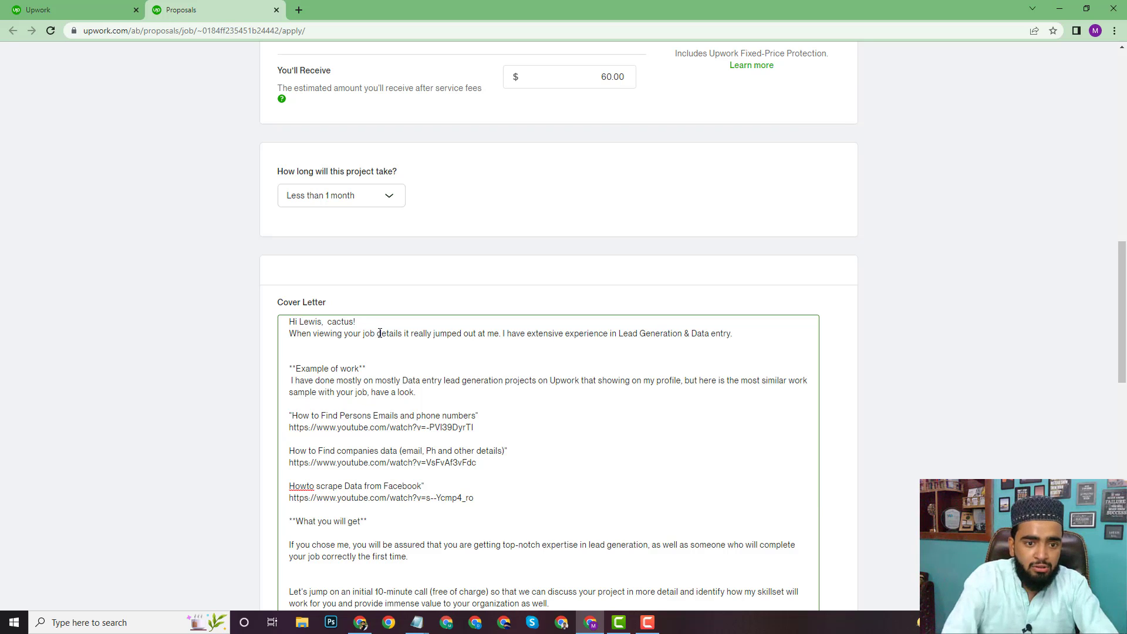
pyautogui.click(380, 333)
pyautogui.write('(')
pyautogui.hotkey('ctrl', 'v')
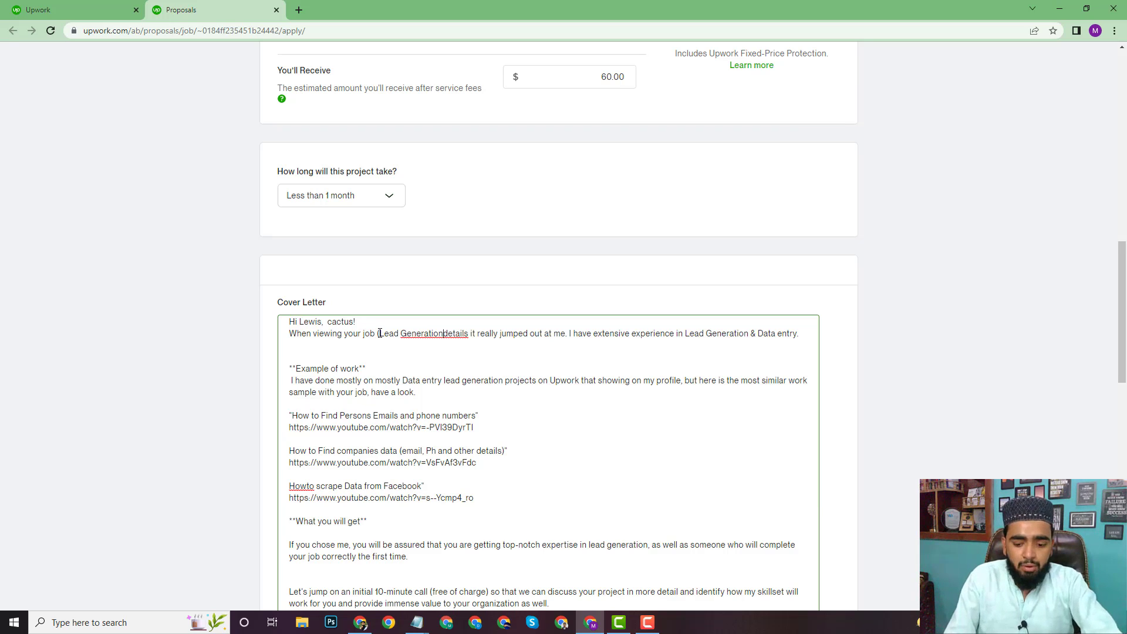
pyautogui.write(')')
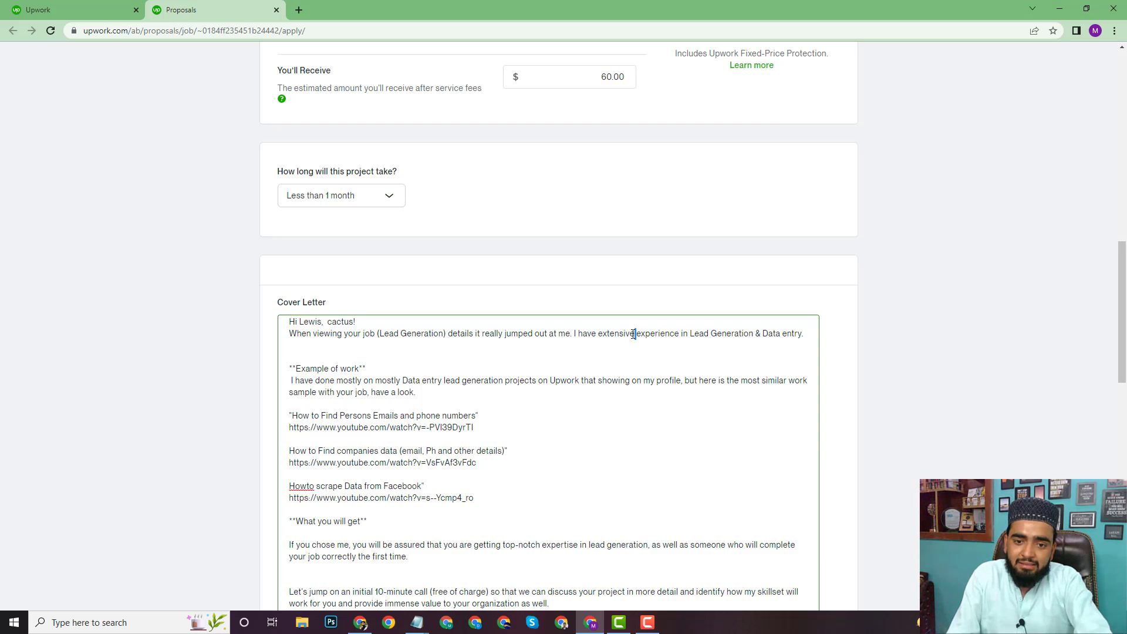
# - Replace "extensive" with "5 years of" before "experience" in the cover letter's opening line and tidy the spacing
pyautogui.moveTo(636, 336); pyautogui.dragTo(600, 337)
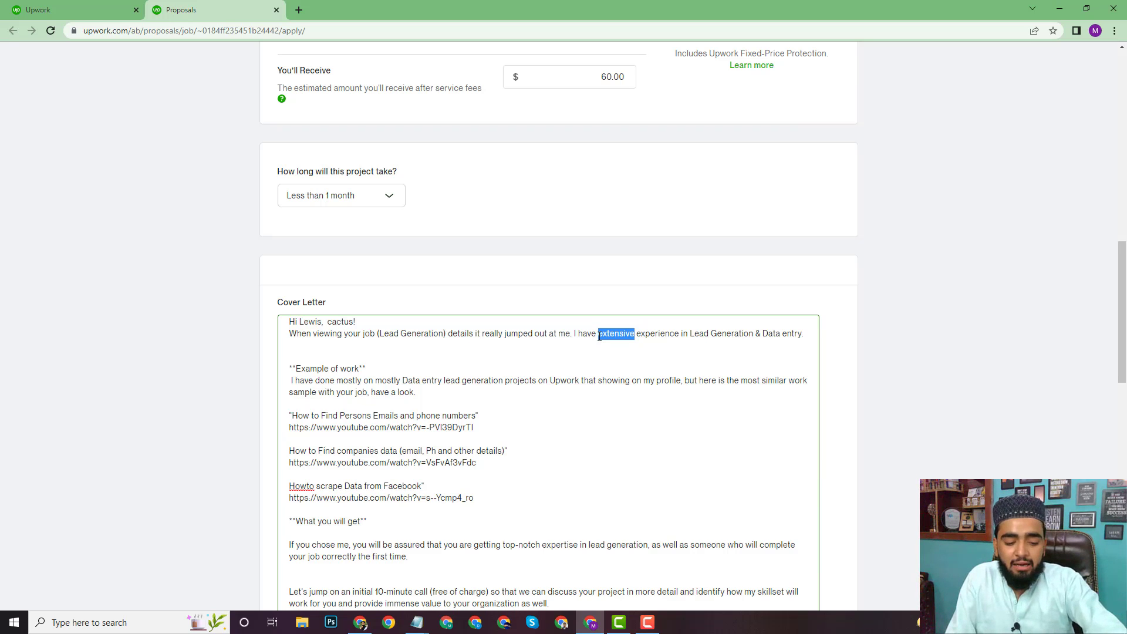
pyautogui.write('5 years')
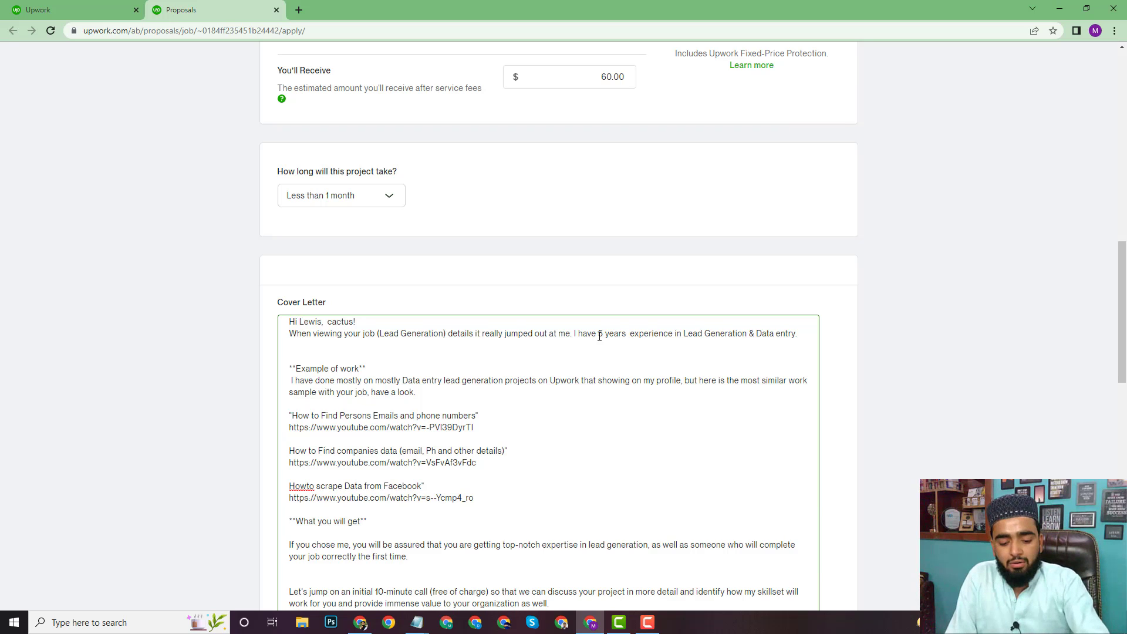
pyautogui.press('BackSpace')
pyautogui.press('BackSpace')
pyautogui.write('of')
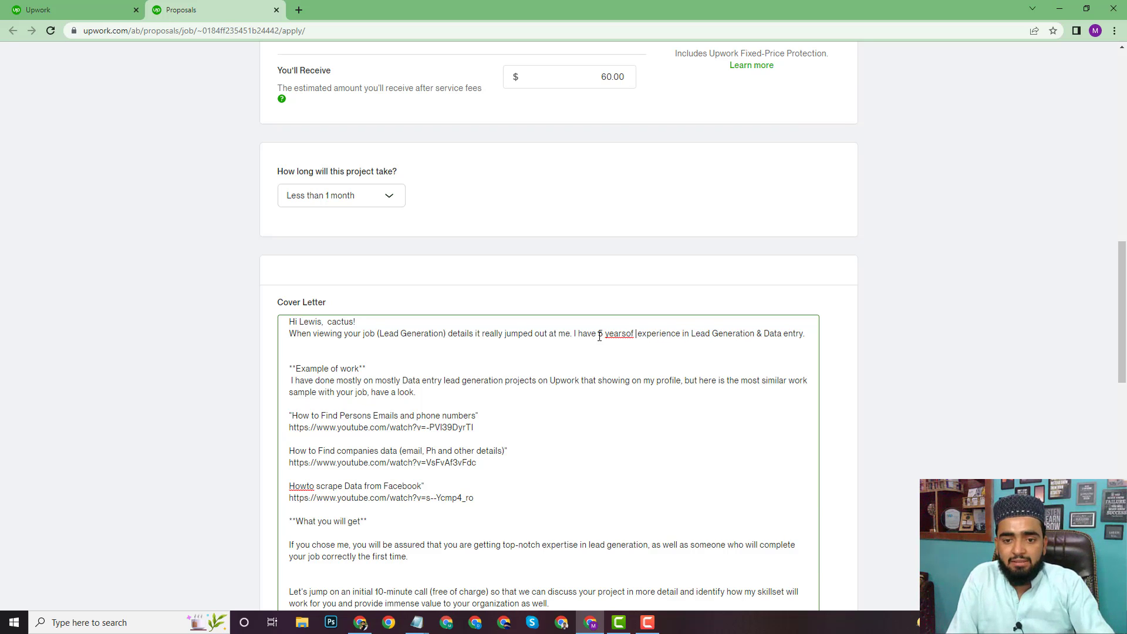
pyautogui.click(626, 336)
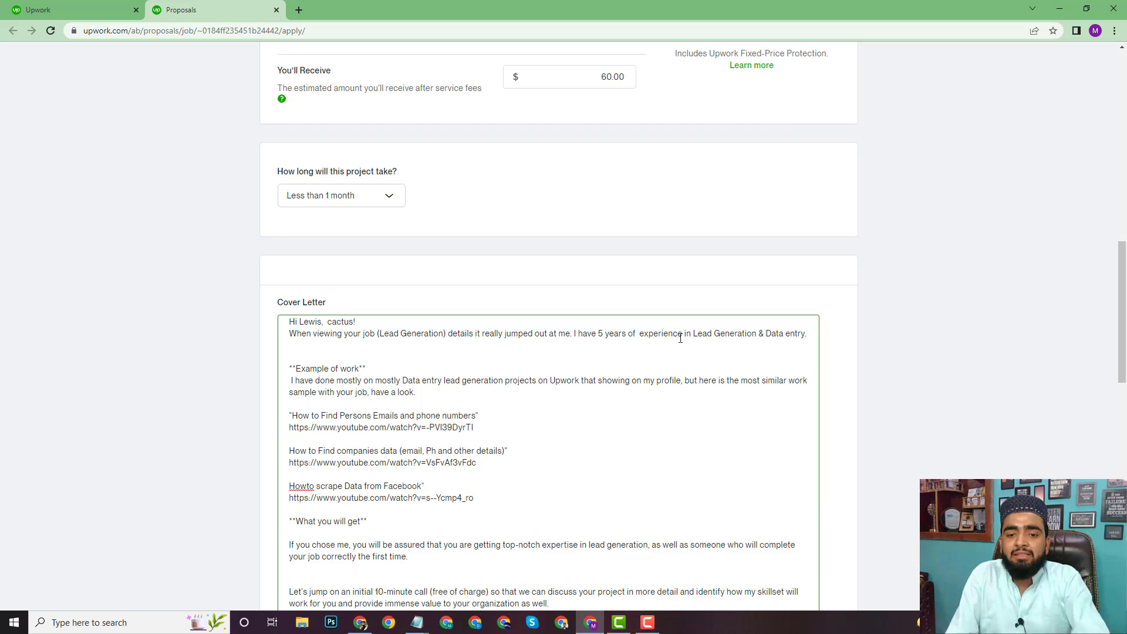
pyautogui.click(641, 335)
pyautogui.press('BackSpace')
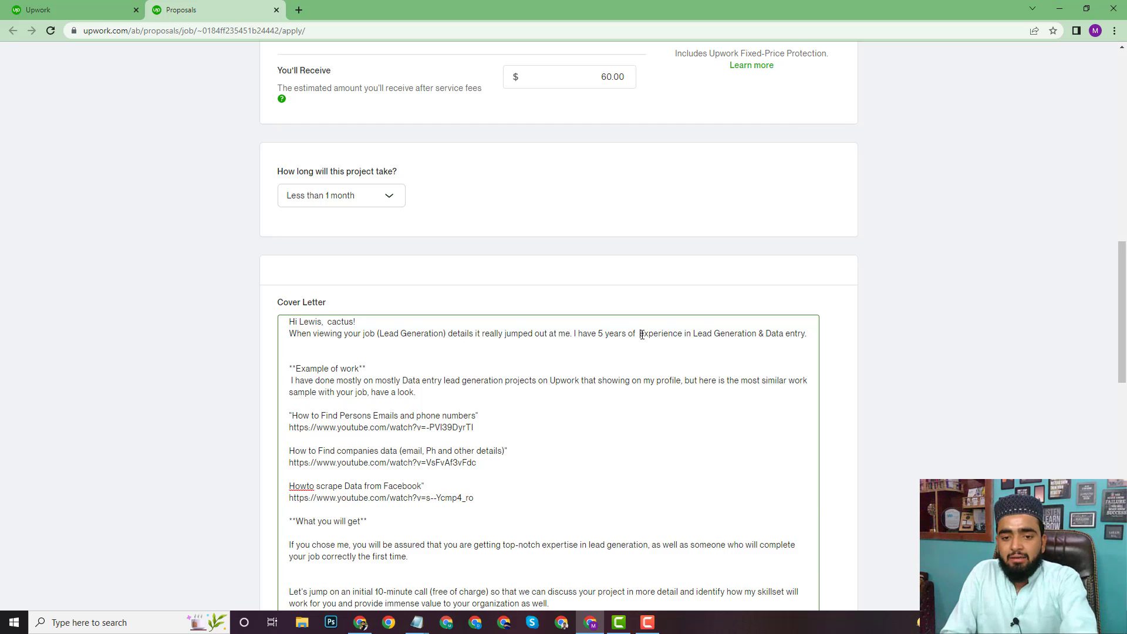
# - Remove the extra space before "experience" and start a new line below the cover letter's opening sentence
pyautogui.press('BackSpace')
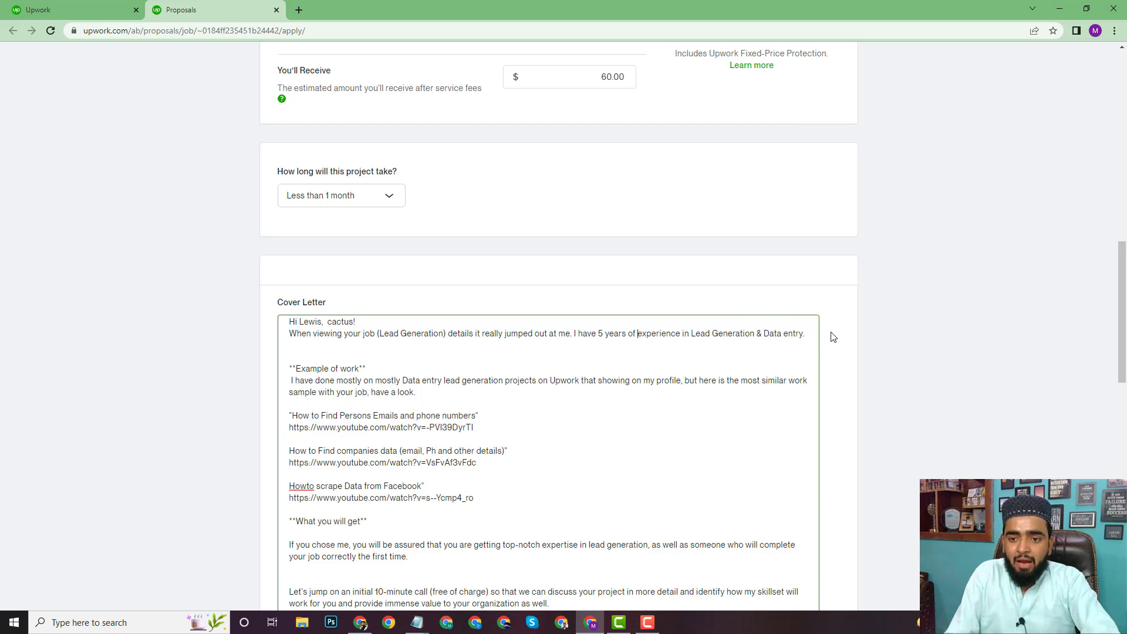
pyautogui.click(810, 333)
pyautogui.press('Return')
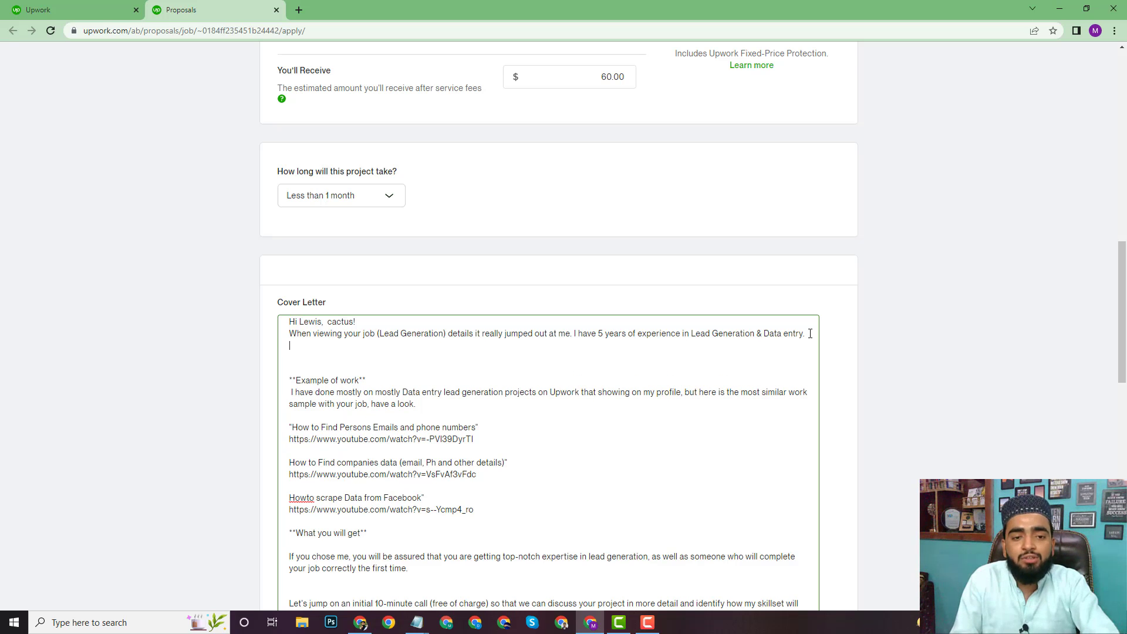
# - Review the full job description for the requested lead quantity, price and business type, and look through the client's recent history
pyautogui.scroll(12, 811, 334)
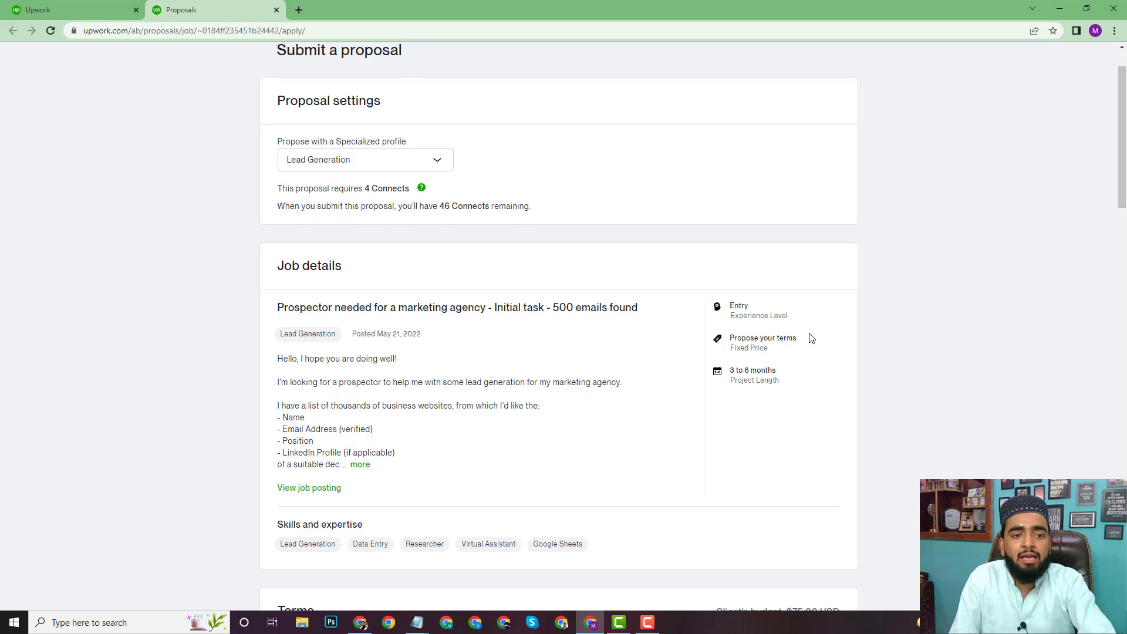
pyautogui.scroll(-2, 811, 338)
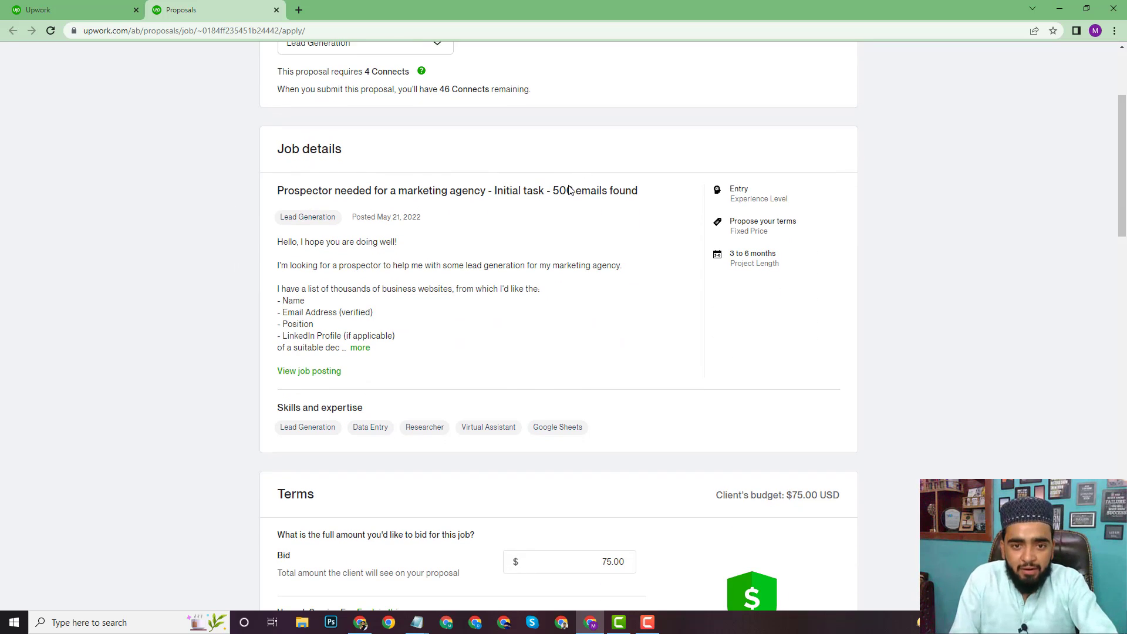
pyautogui.moveTo(553, 190); pyautogui.dragTo(642, 192)
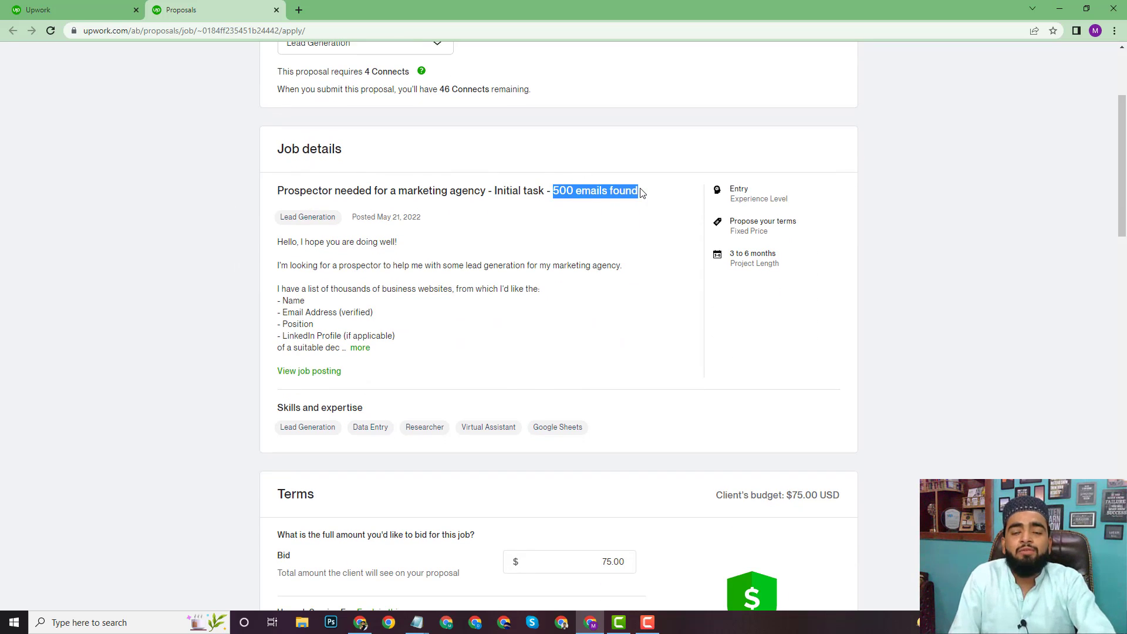
pyautogui.click(360, 347)
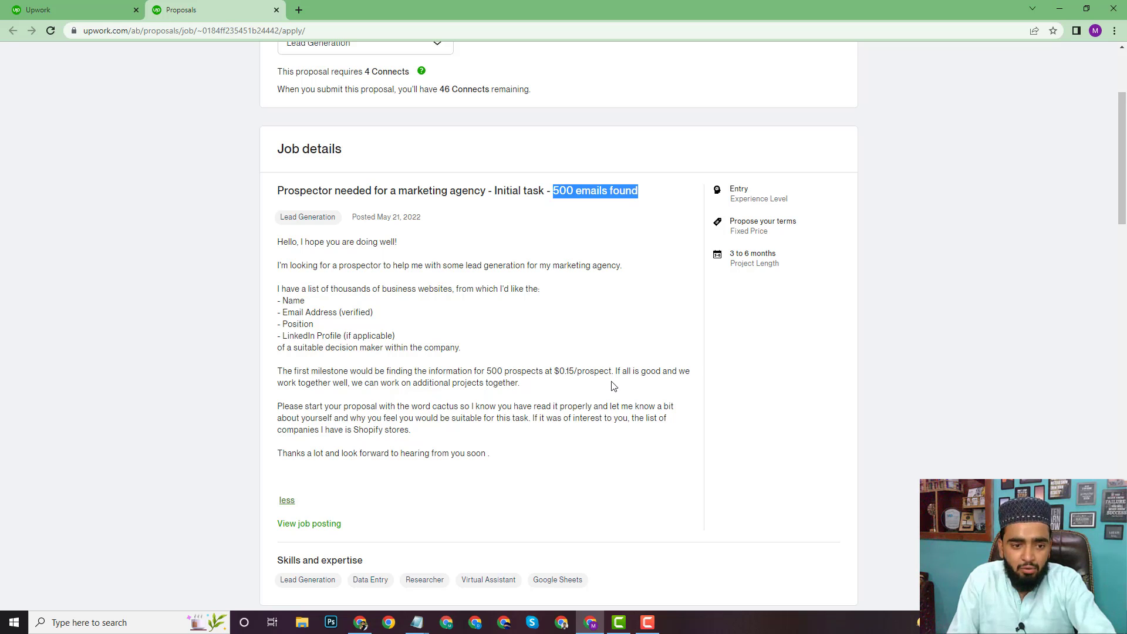
pyautogui.scroll(1, 389, 381)
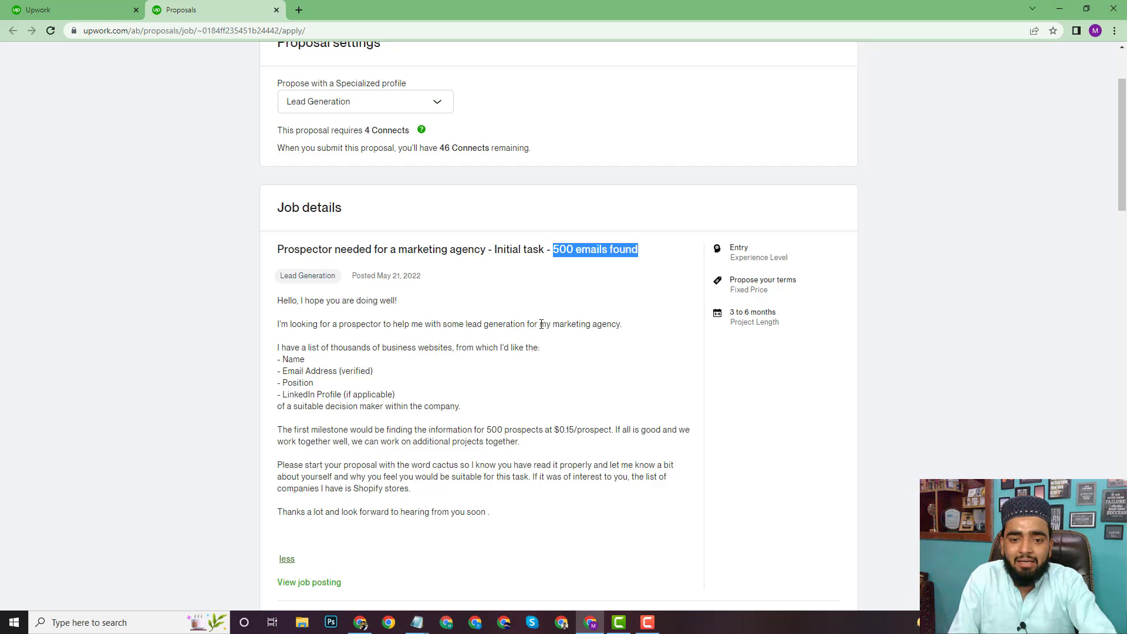
pyautogui.scroll(-2, 603, 328)
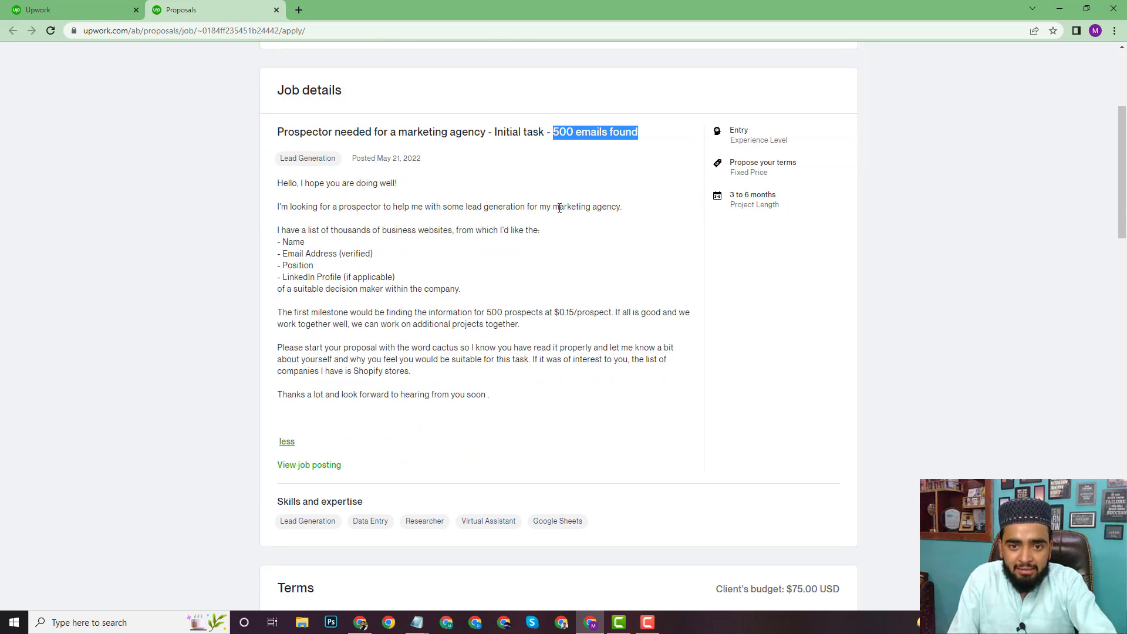
pyautogui.click(121, 6)
pyautogui.scroll(-10, 730, 410)
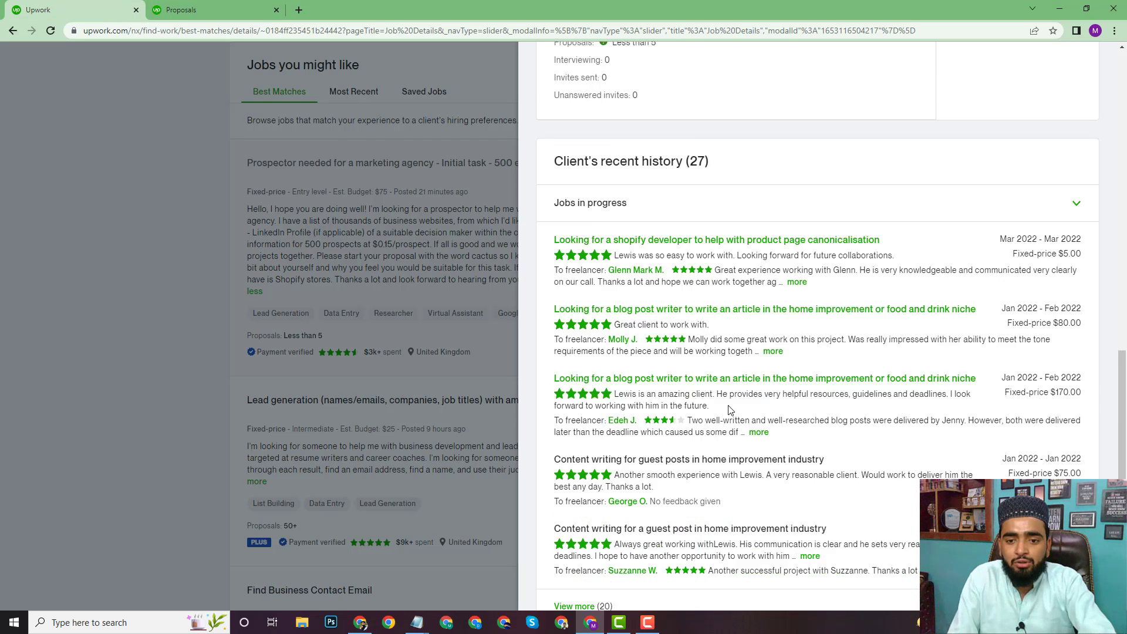
pyautogui.scroll(-2, 730, 410)
pyautogui.scroll(10, 805, 452)
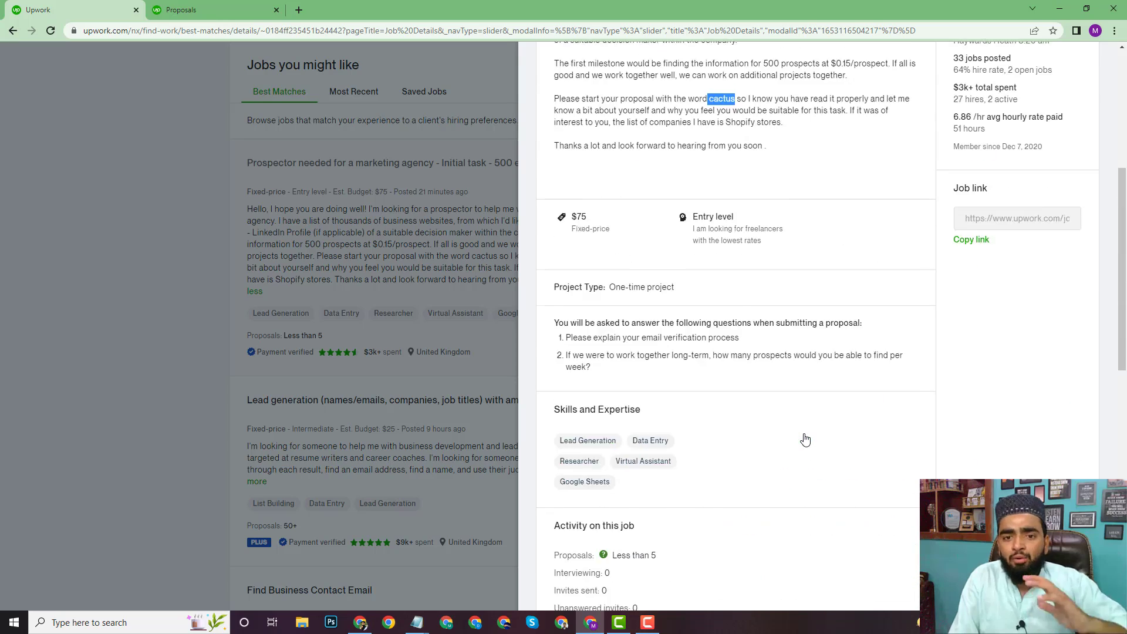
pyautogui.scroll(5, 805, 440)
pyautogui.click(197, 7)
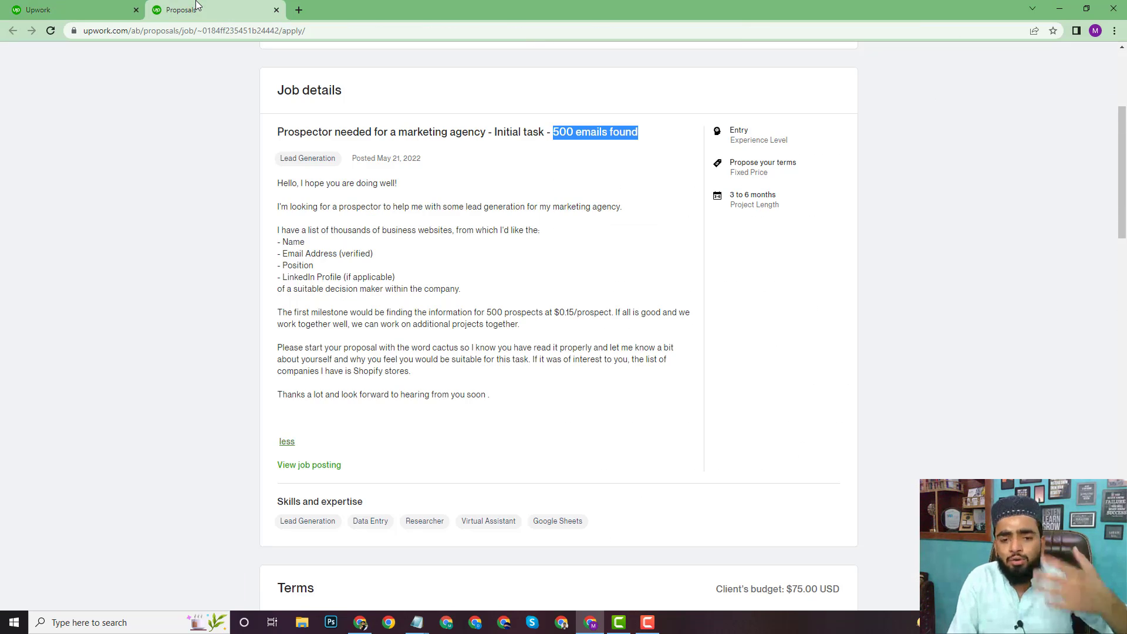
# - Add the offer "I can give you 500 leads for $75" on the new line below the cover letter's opening sentence
pyautogui.scroll(-12, 669, 335)
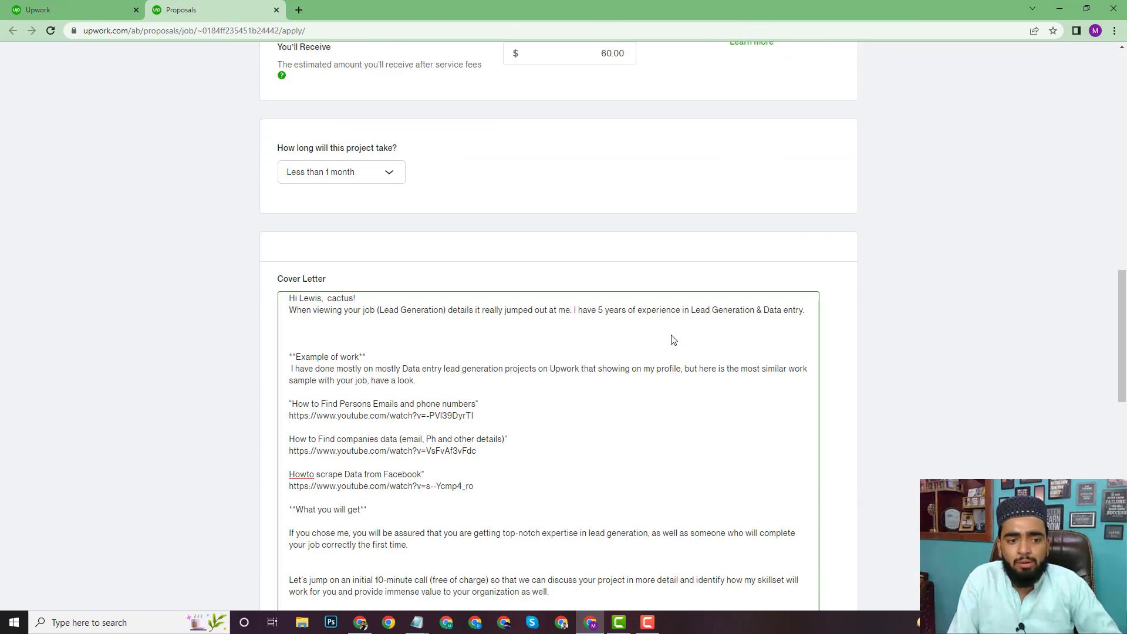
pyautogui.click(290, 321)
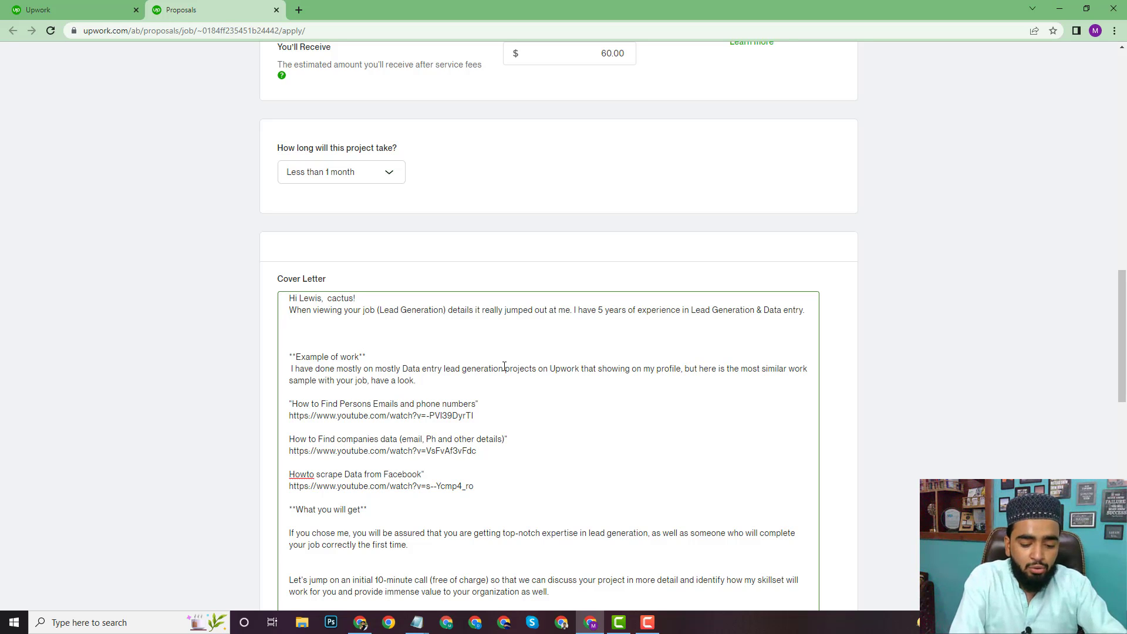
pyautogui.write('I ca')
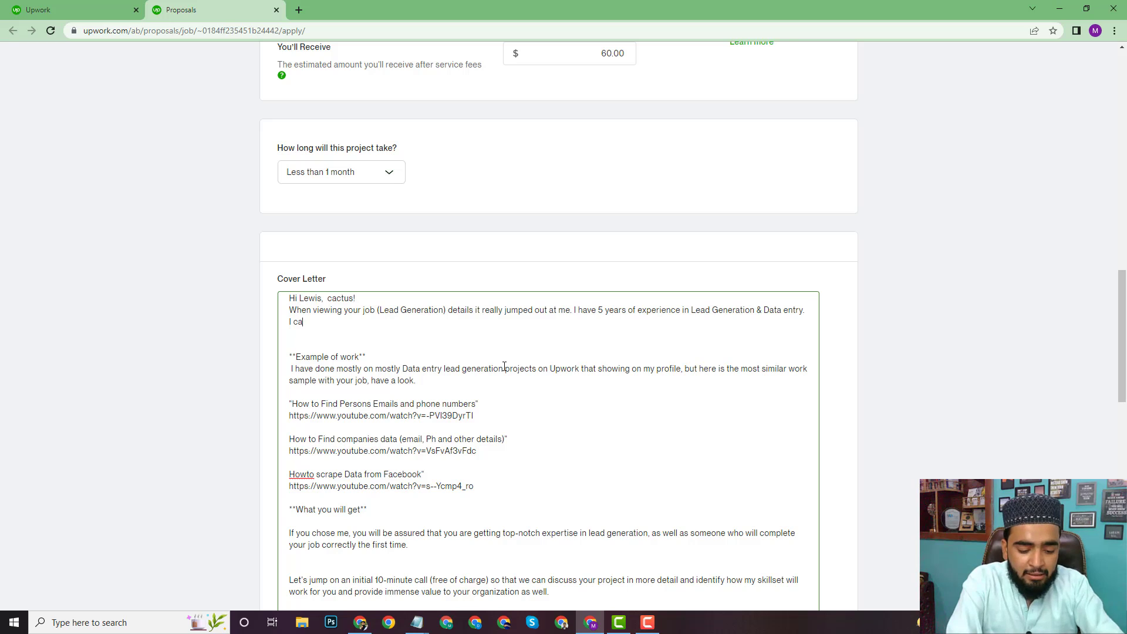
pyautogui.write('n give yo')
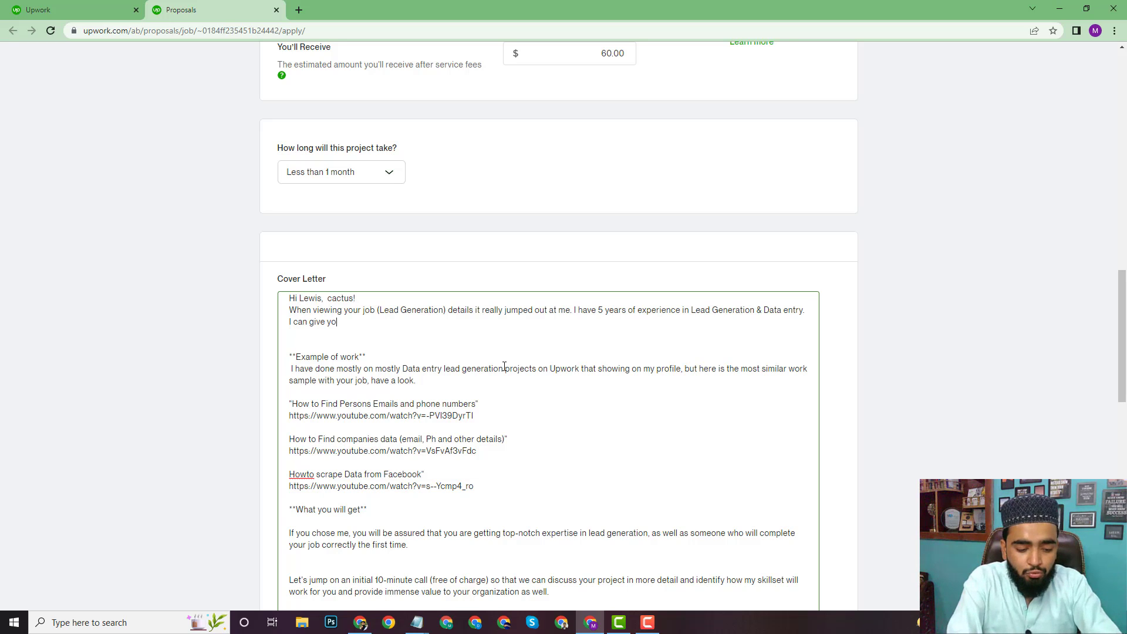
pyautogui.write('u 500')
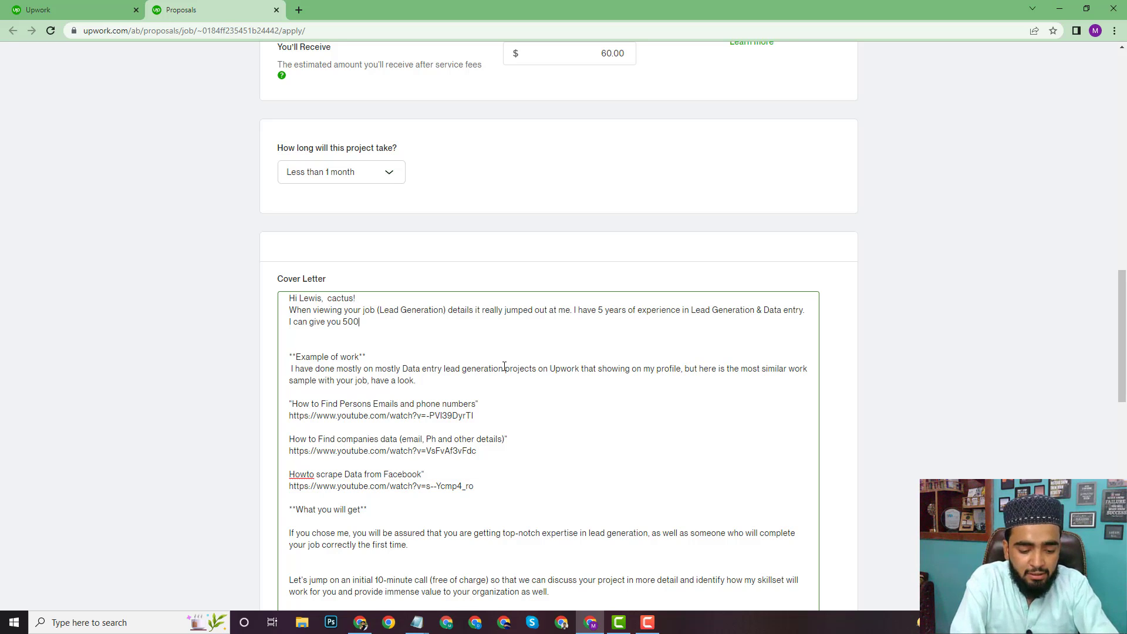
pyautogui.write(' leasd')
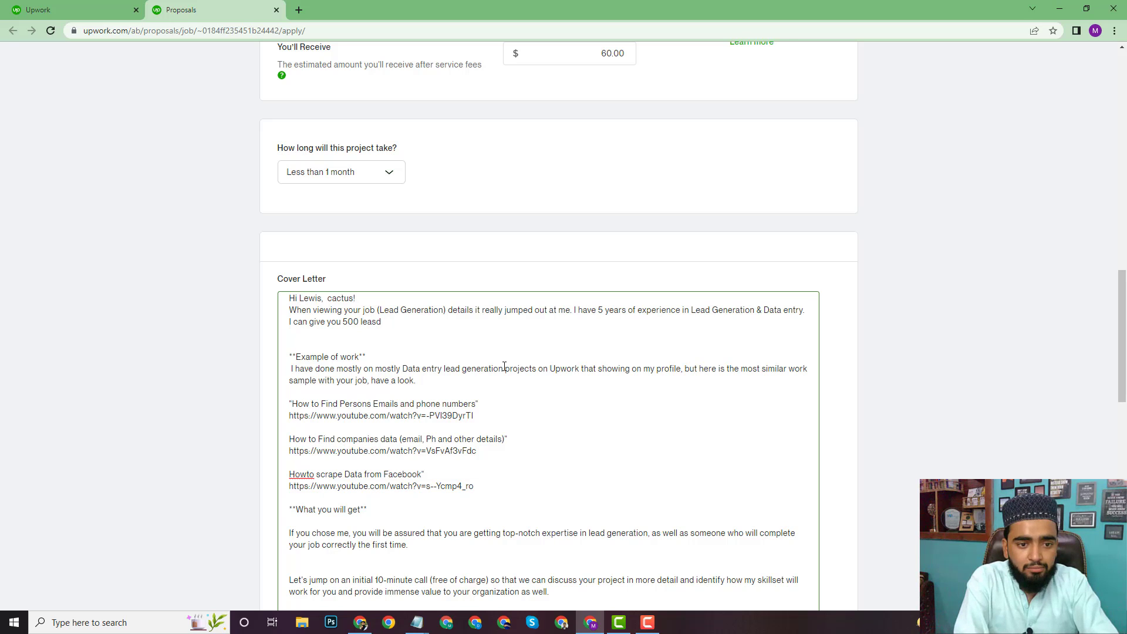
pyautogui.press('BackSpace')
pyautogui.press('BackSpace')
pyautogui.write('ds for')
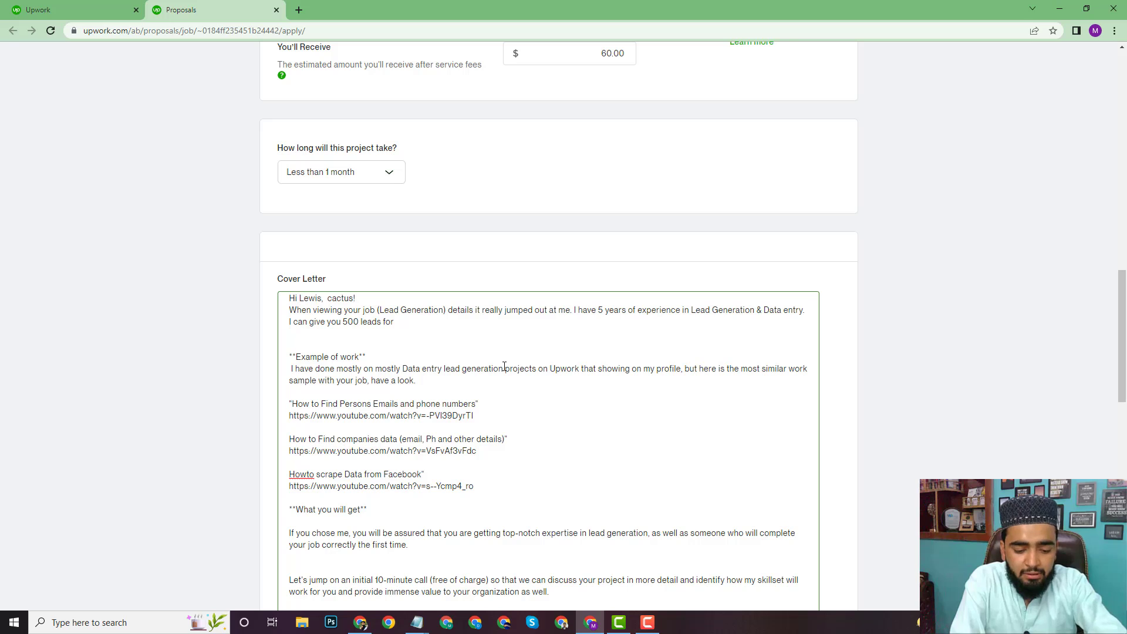
pyautogui.write(' 75')
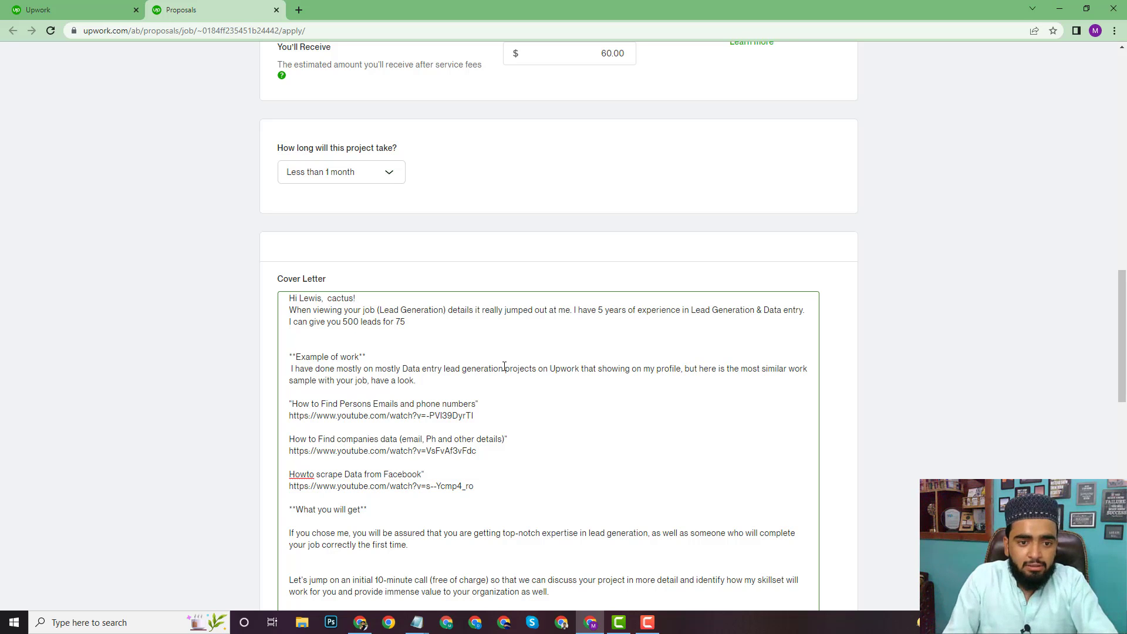
pyautogui.click(398, 322)
pyautogui.write('$')
pyautogui.click(427, 324)
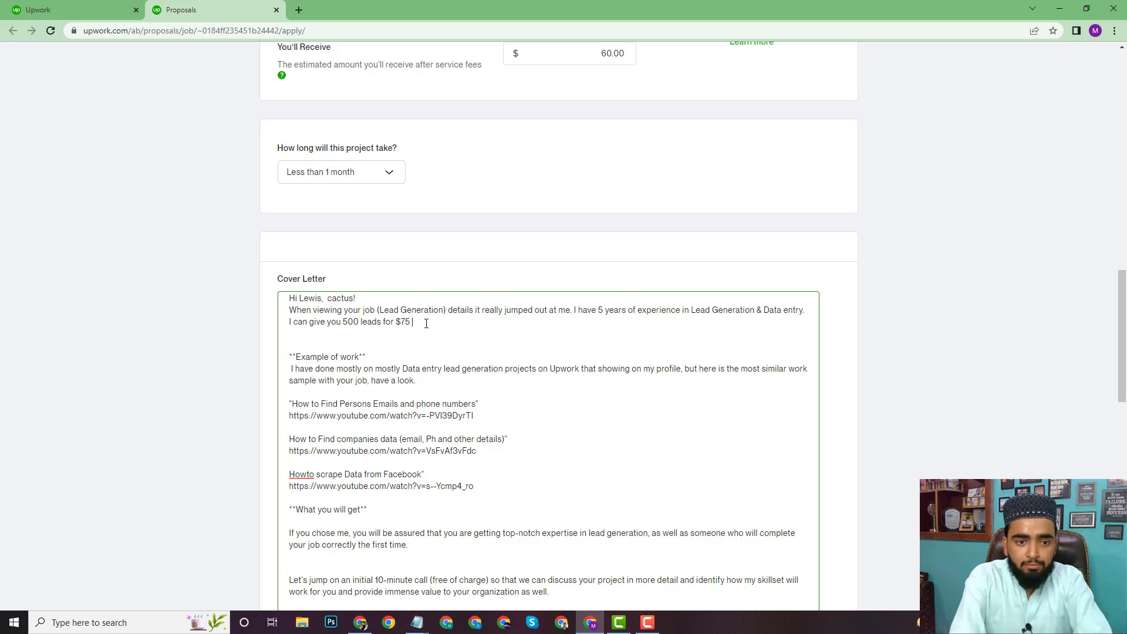
# - Continue the offer sentence with "in your given timeframe for your marketing agency." and correct any misspelled word
pyautogui.write('in ')
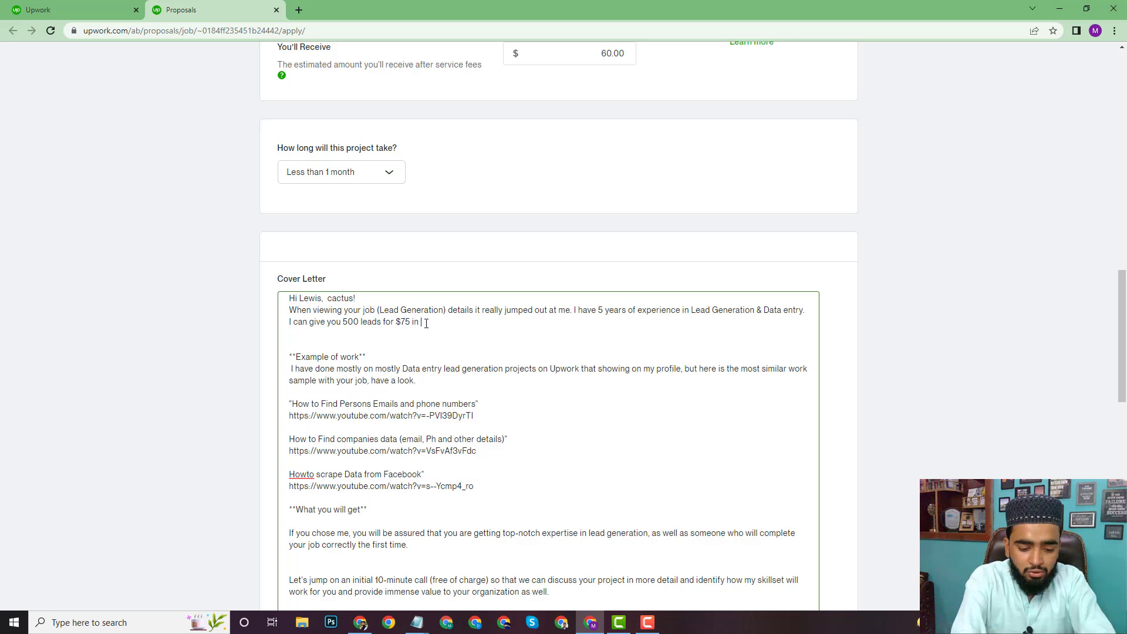
pyautogui.write('your given ')
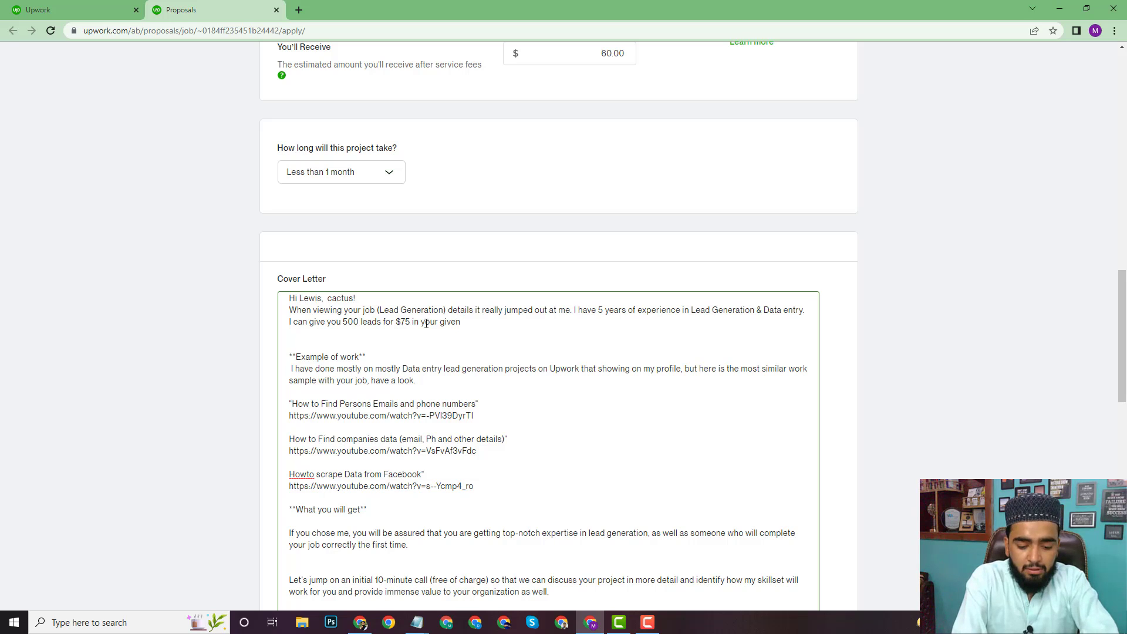
pyautogui.write('time')
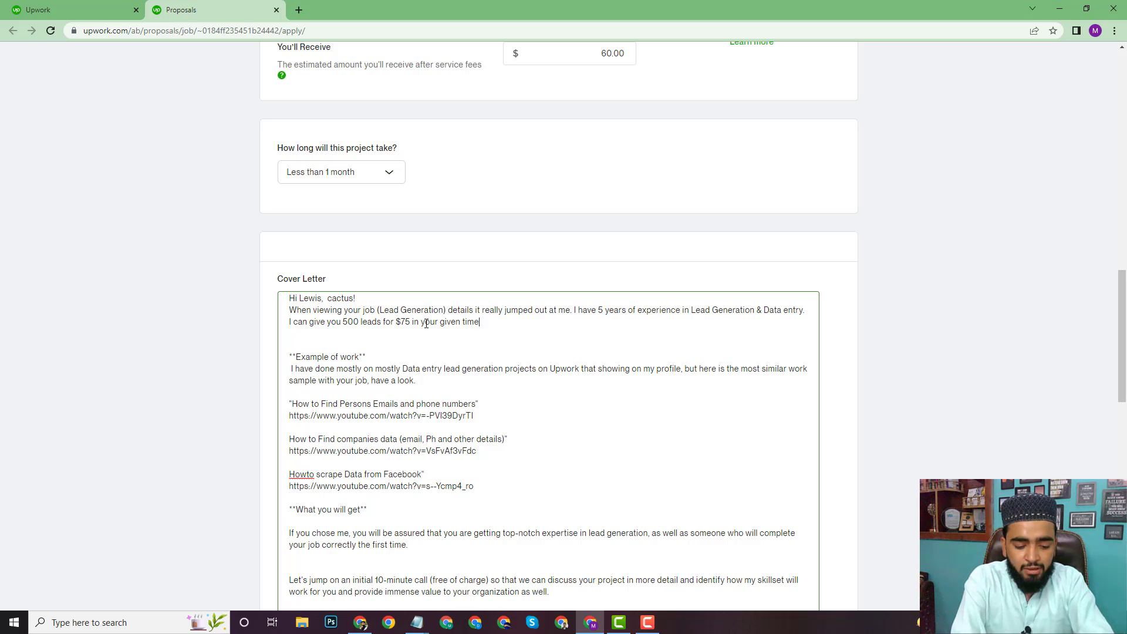
pyautogui.write('frame')
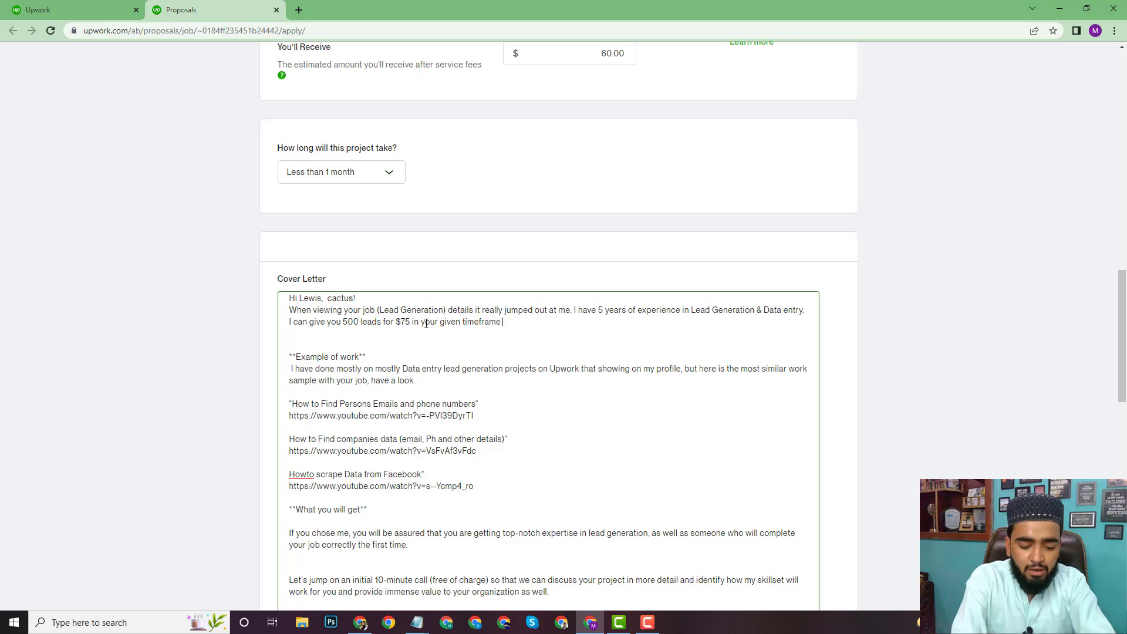
pyautogui.write(' fpr your ')
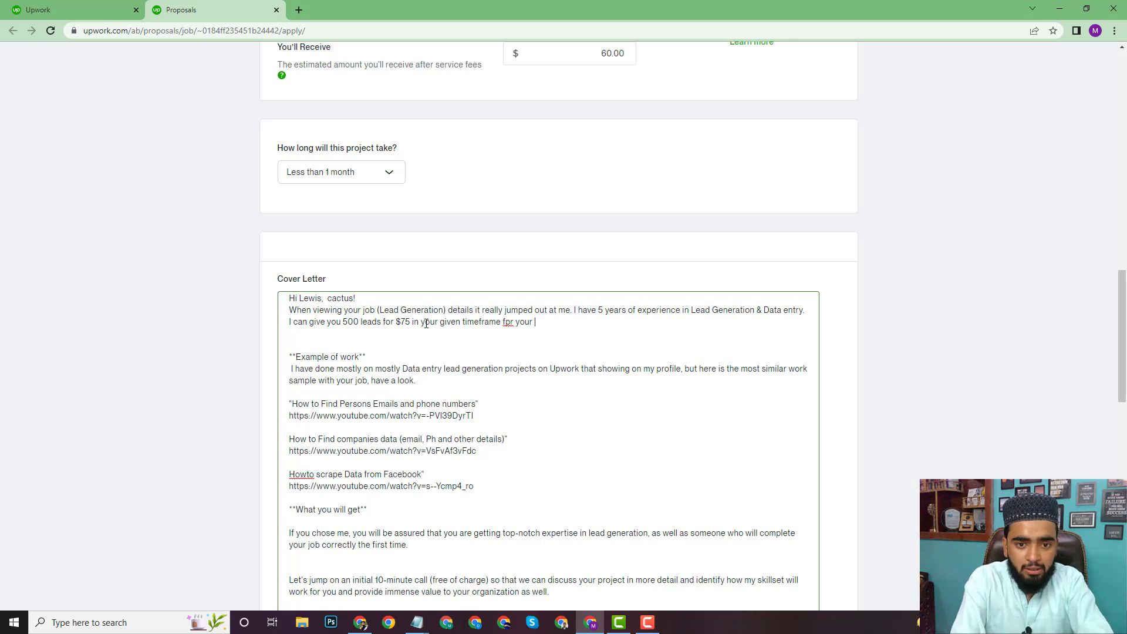
pyautogui.write('m,a')
pyautogui.press('BackSpace')
pyautogui.press('BackSpace')
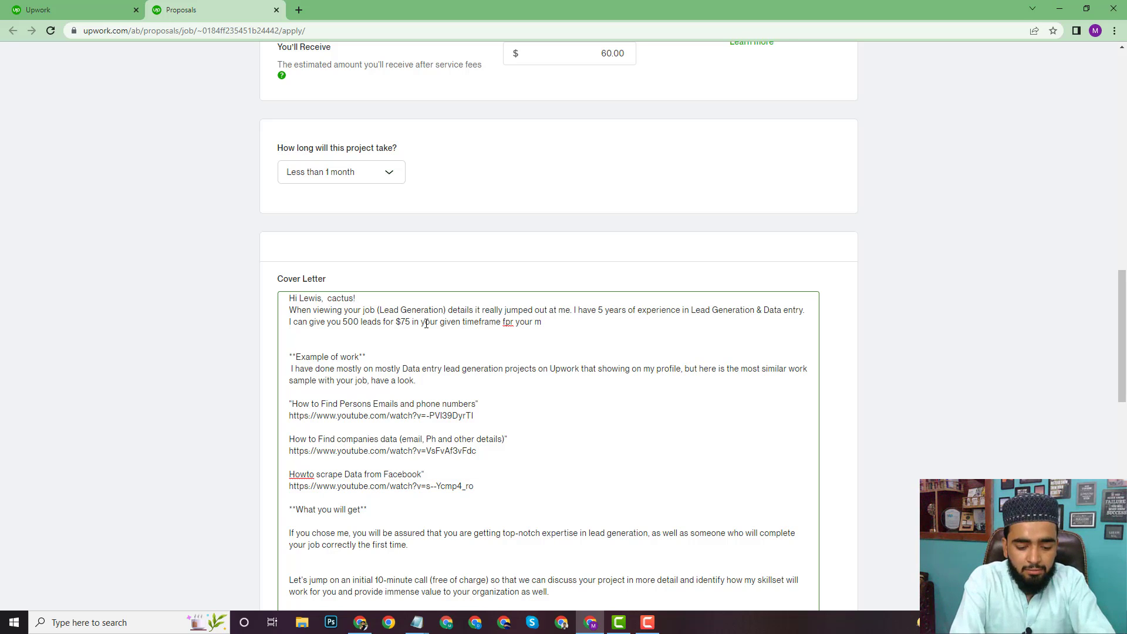
pyautogui.write('arketing ')
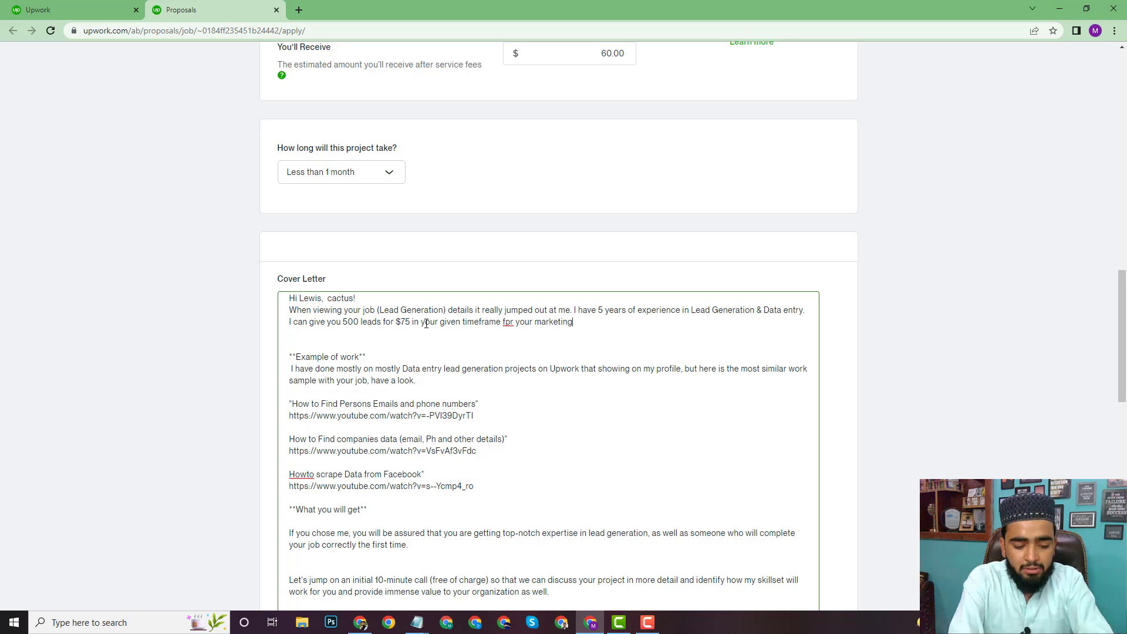
pyautogui.write('as')
pyautogui.press('BackSpace')
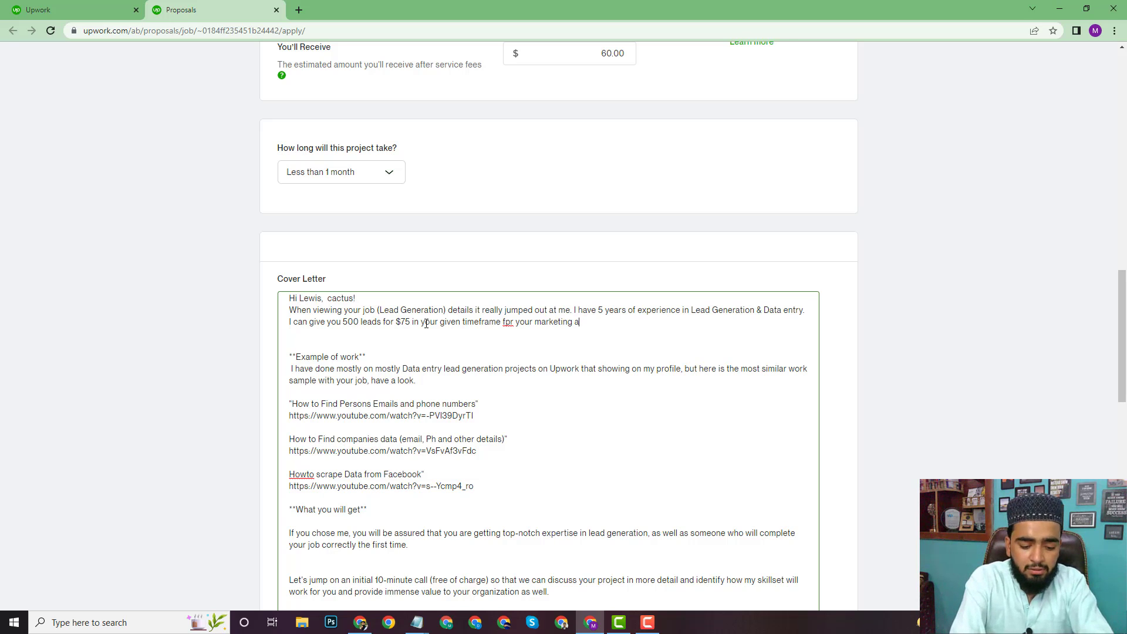
pyautogui.write('gency.')
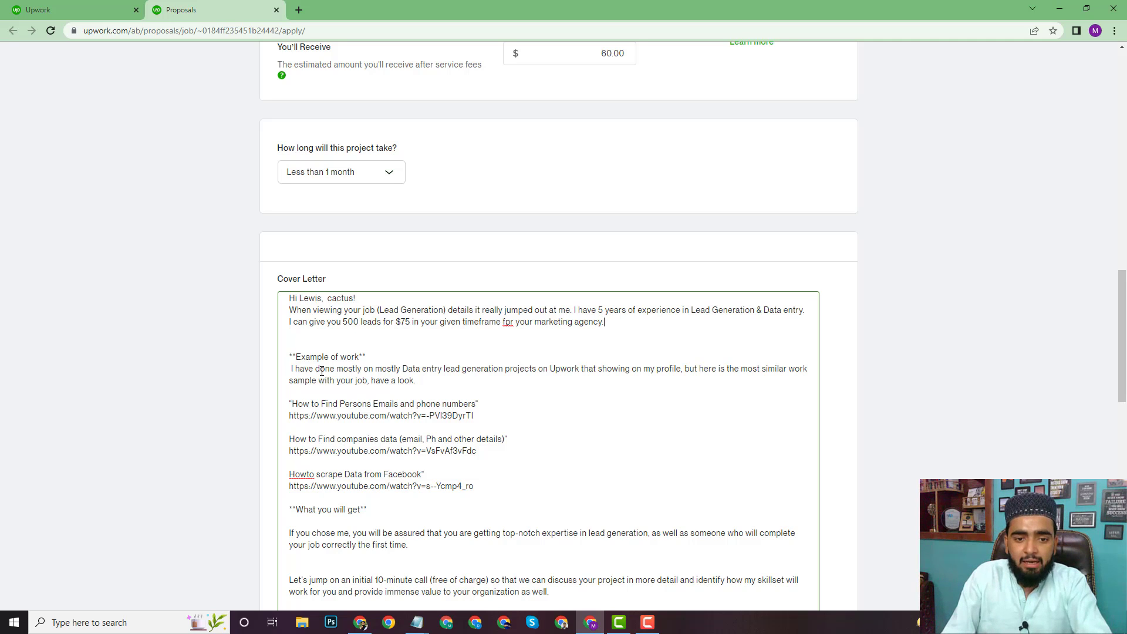
pyautogui.rightClick(507, 320)
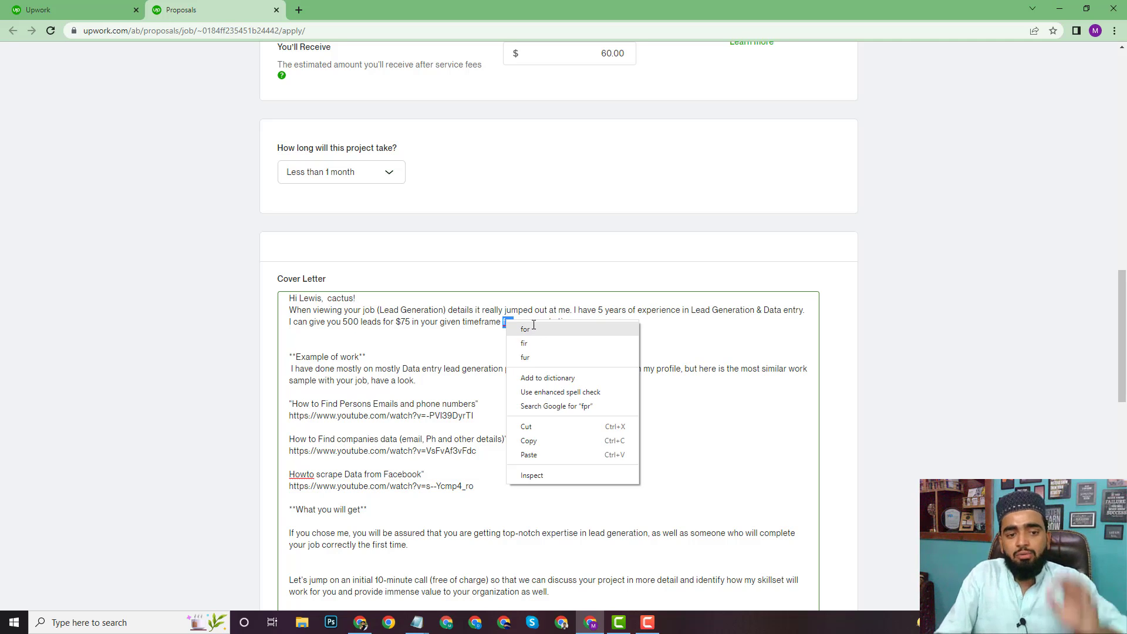
pyautogui.click(531, 329)
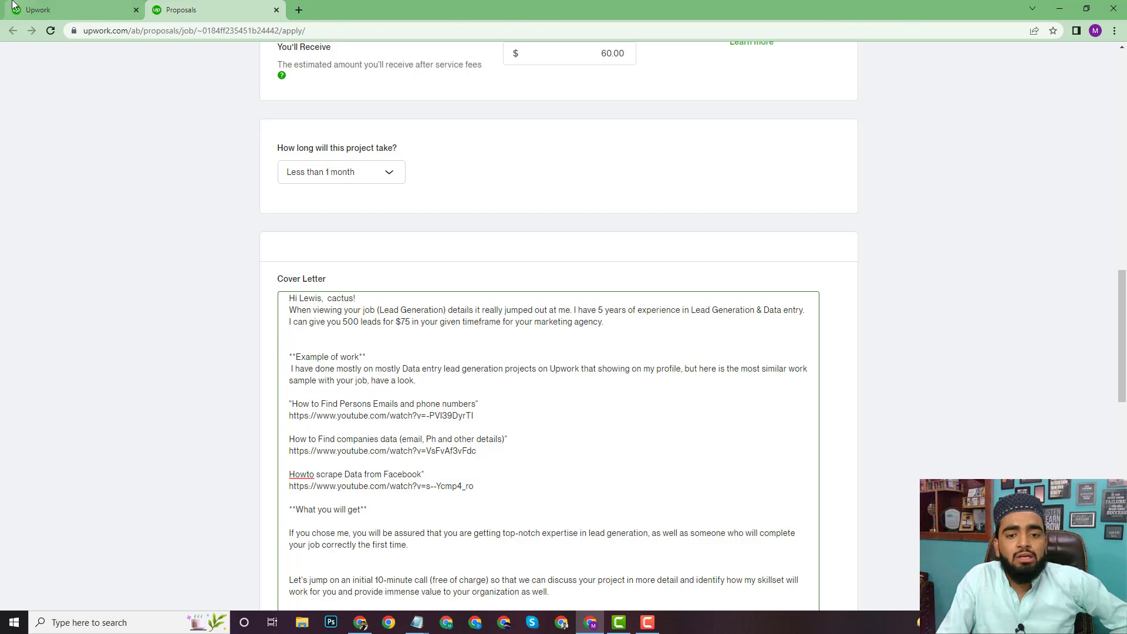
# - Recheck the client's requirements in the job posting and extend the offer sentence after "agency" with "with all the info you needed"
pyautogui.click(38, 5)
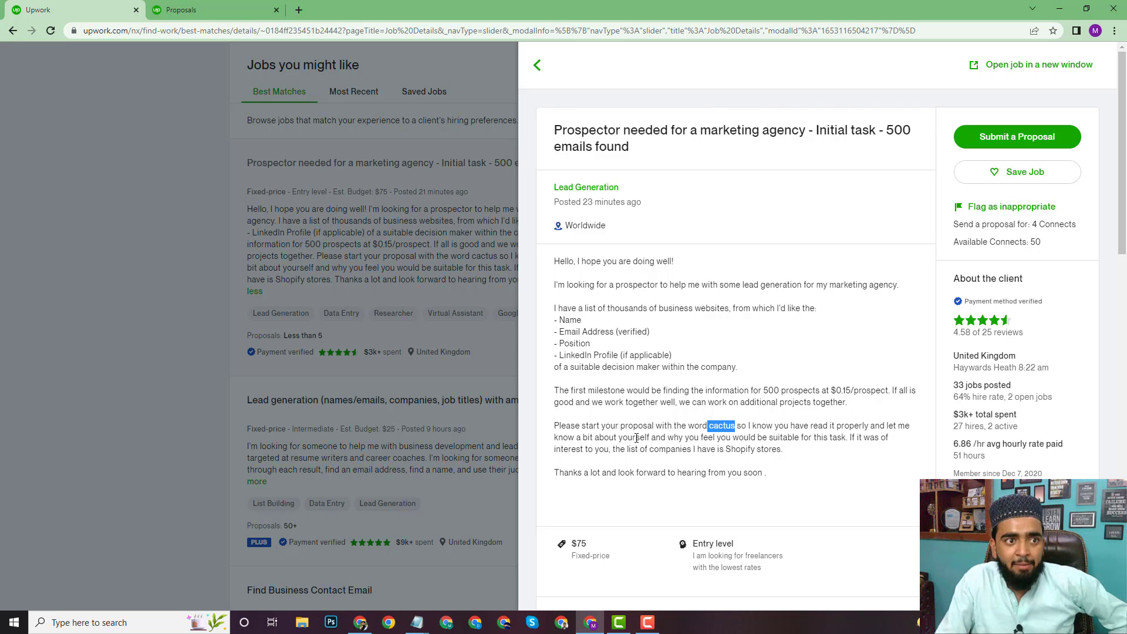
pyautogui.click(196, 6)
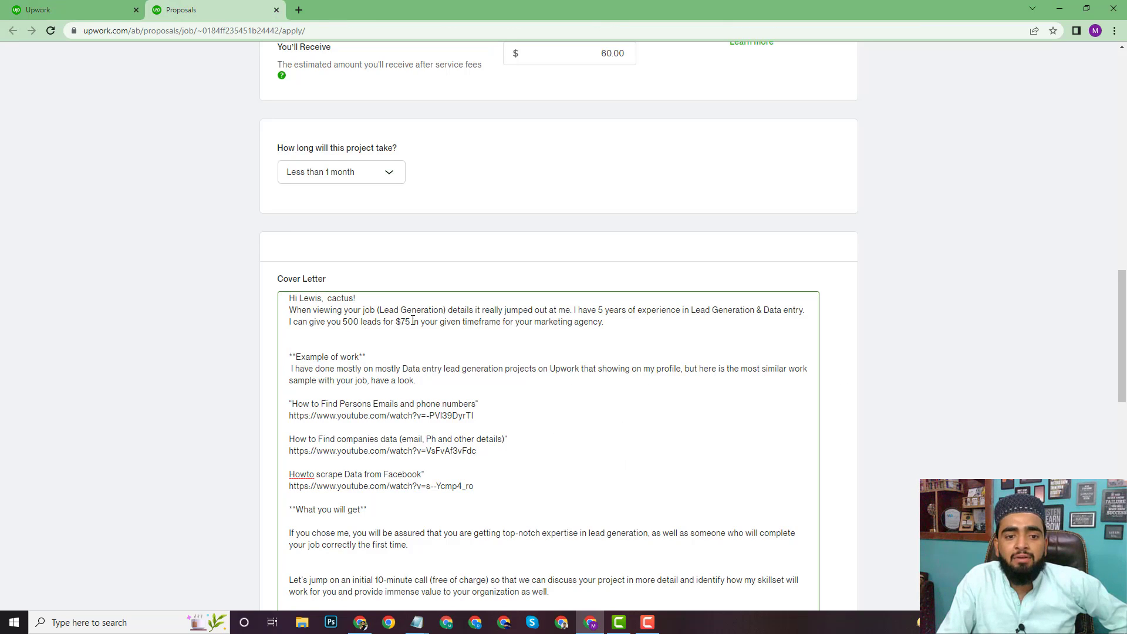
pyautogui.click(514, 325)
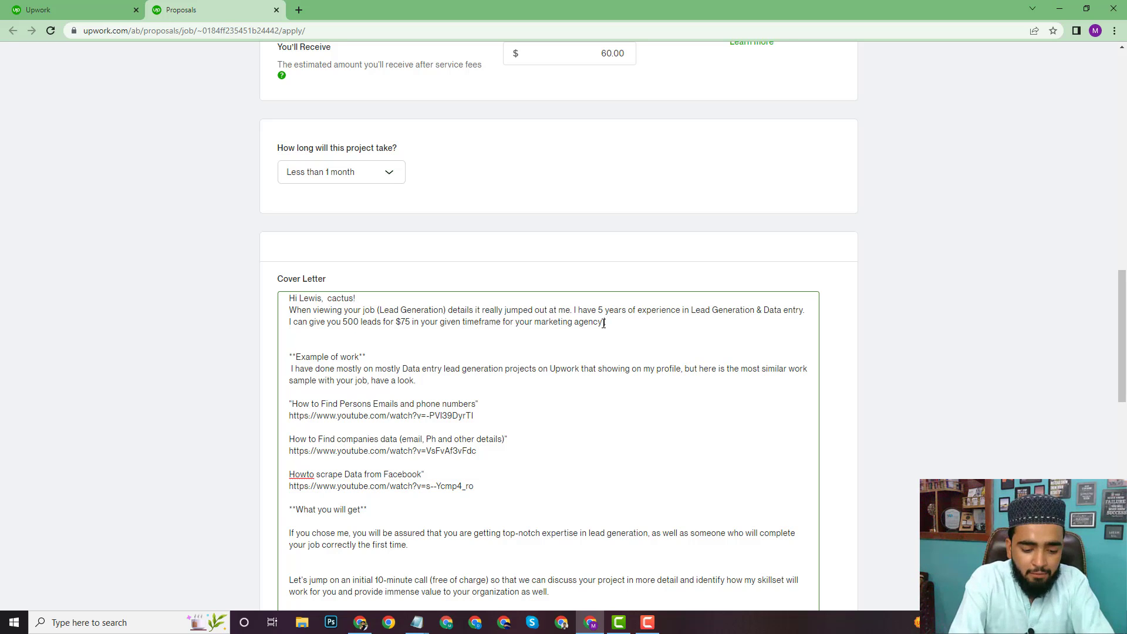
pyautogui.write('with all the info you needed')
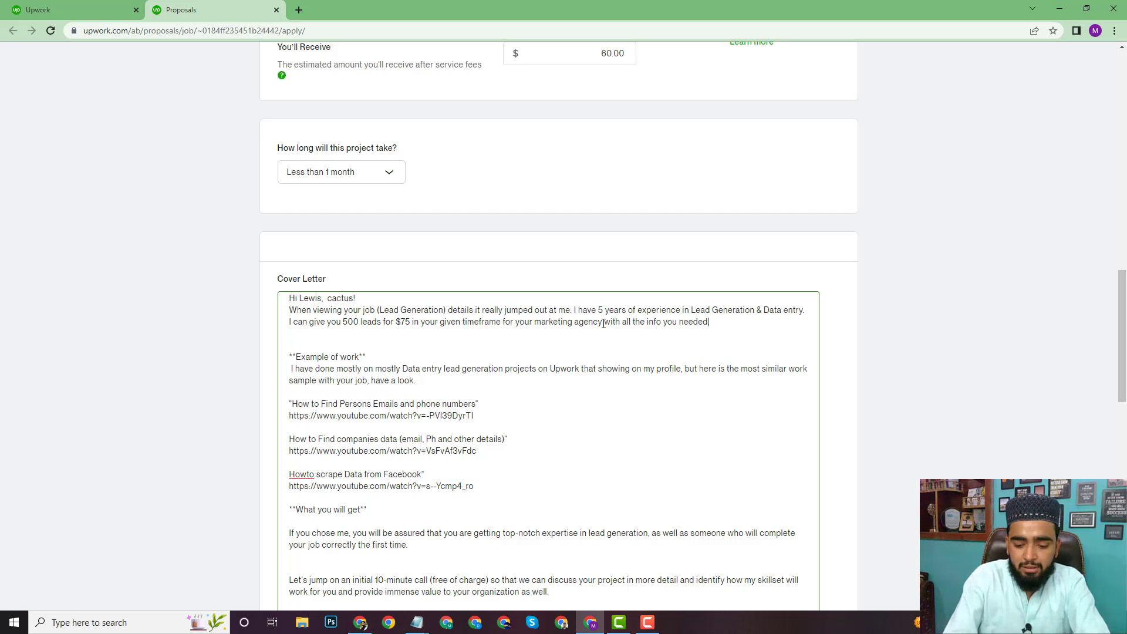
# - Add below the offer a sentence about having a LinkedIn Sales Navigator premium account for finding more data and paid tools for finding 100% valid email
pyautogui.write('.')
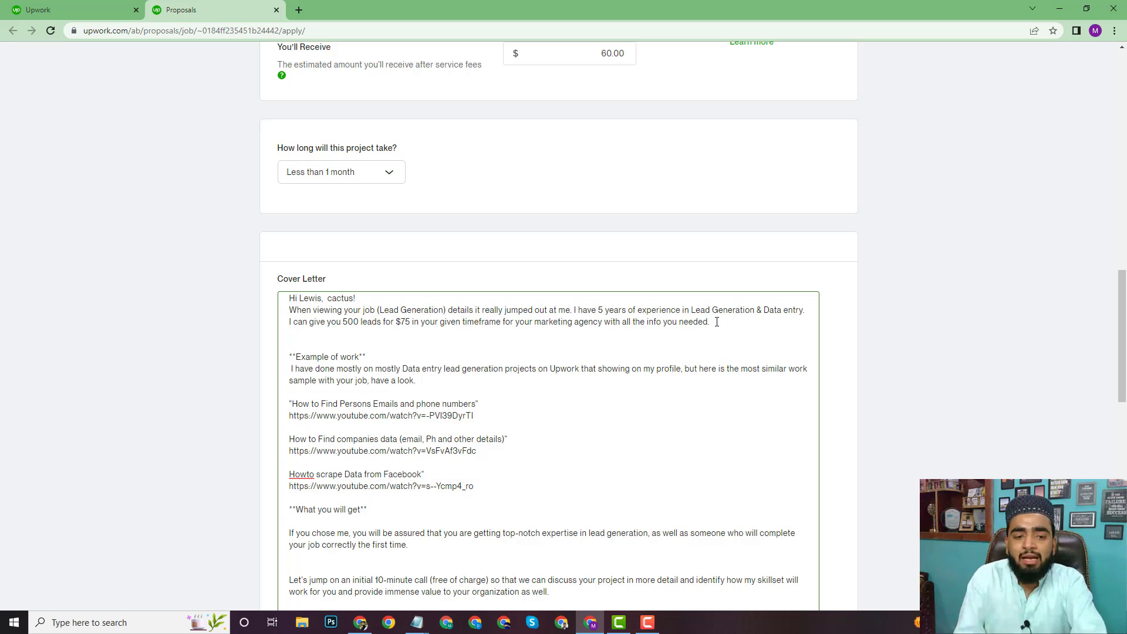
pyautogui.press('Return')
pyautogui.write('I ahve libnkedin sales')
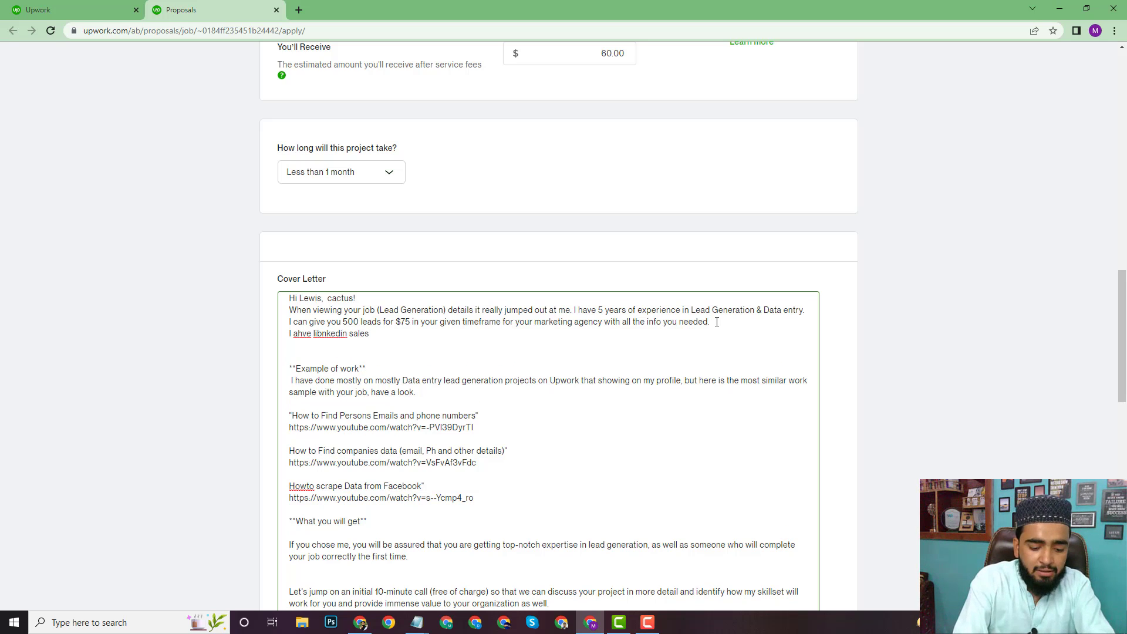
pyautogui.write(' navigatore premium account for find')
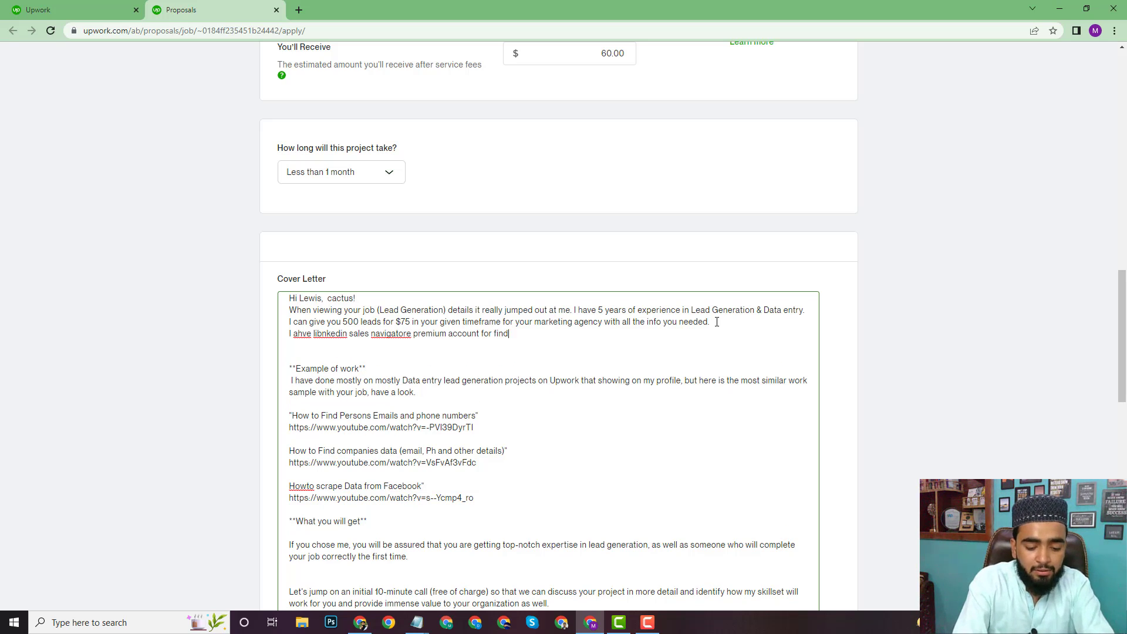
pyautogui.write('ing mpre data abd i ha')
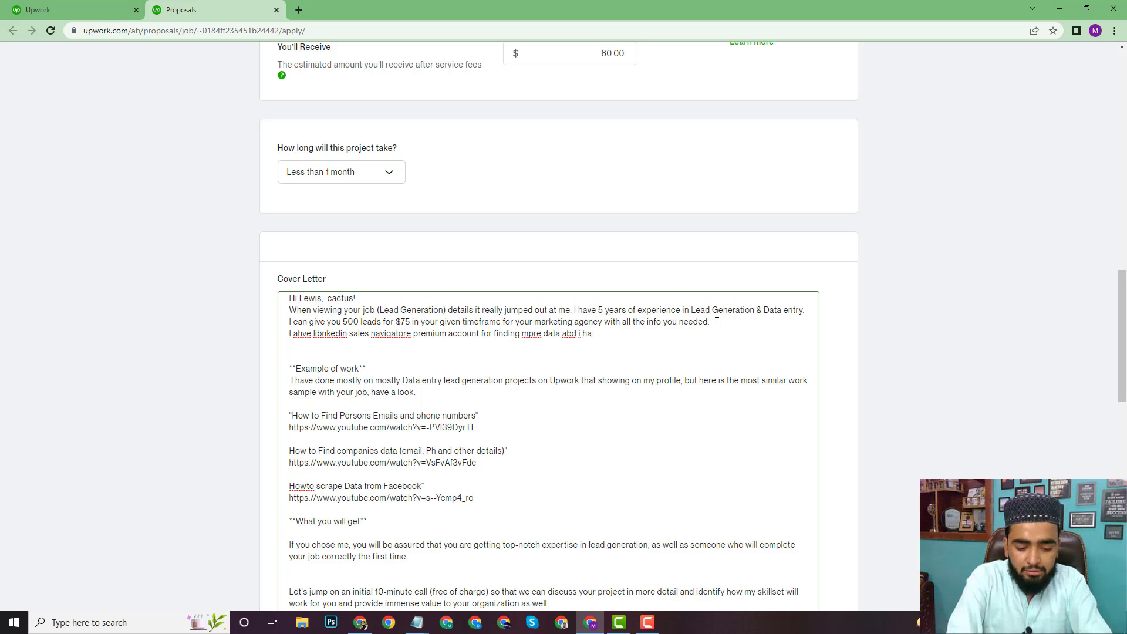
pyautogui.write('ve some paid tools fo')
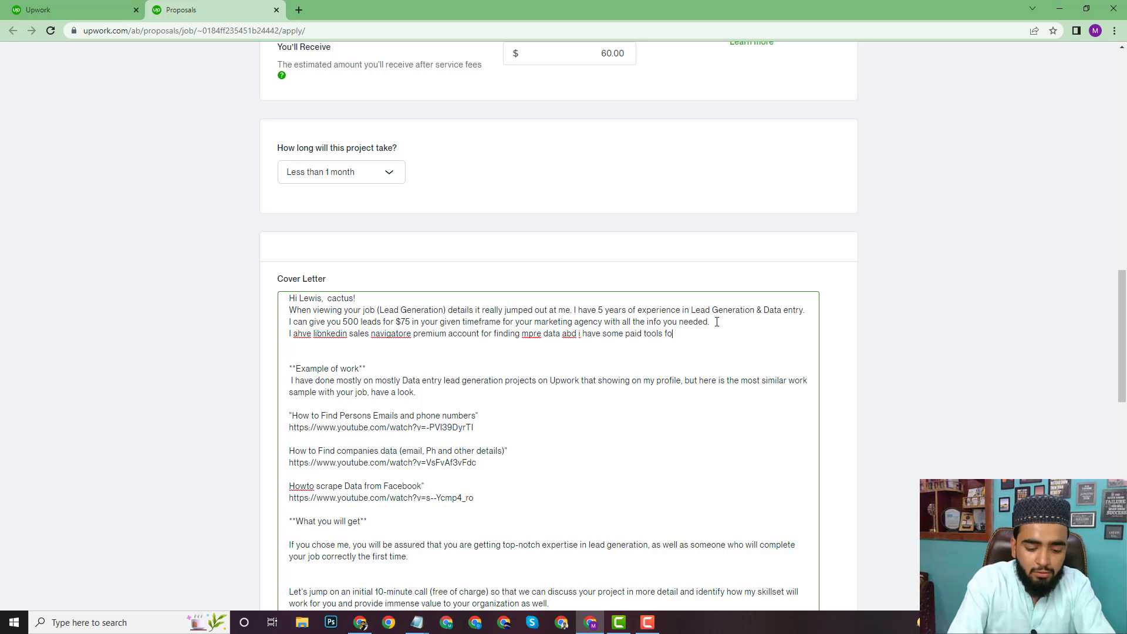
pyautogui.write(' finfing f00% valid email.')
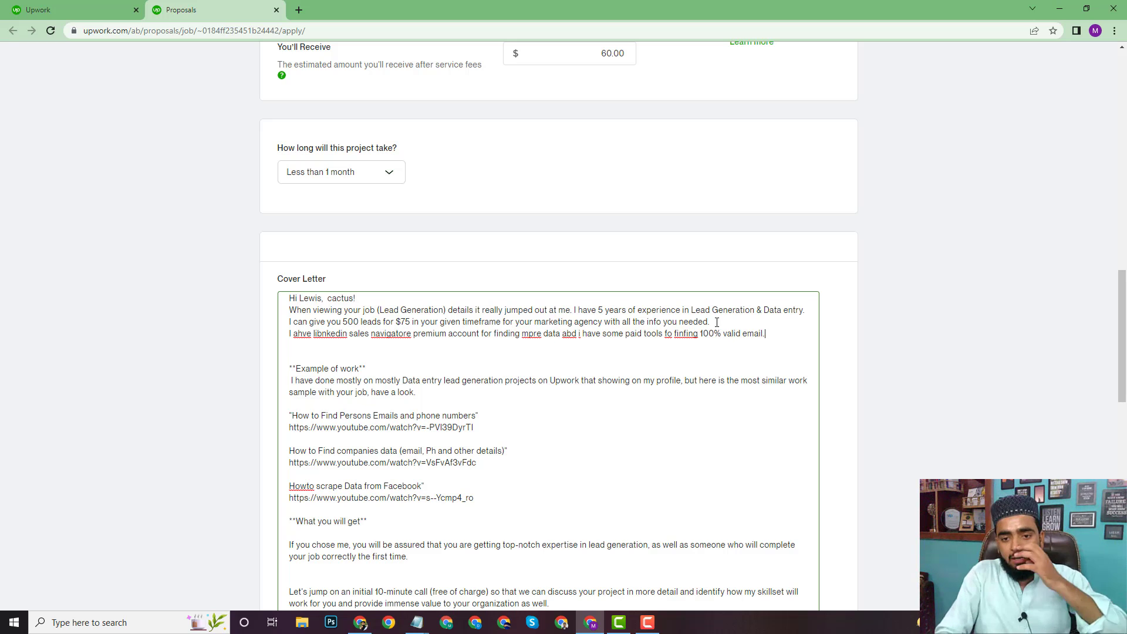
# - Correct the misspelled words in the LinkedIn sentence to "have", "LinkedIn", "navigator", "more", "and", "for" and "finding"
pyautogui.rightClick(681, 334)
pyautogui.click(702, 349)
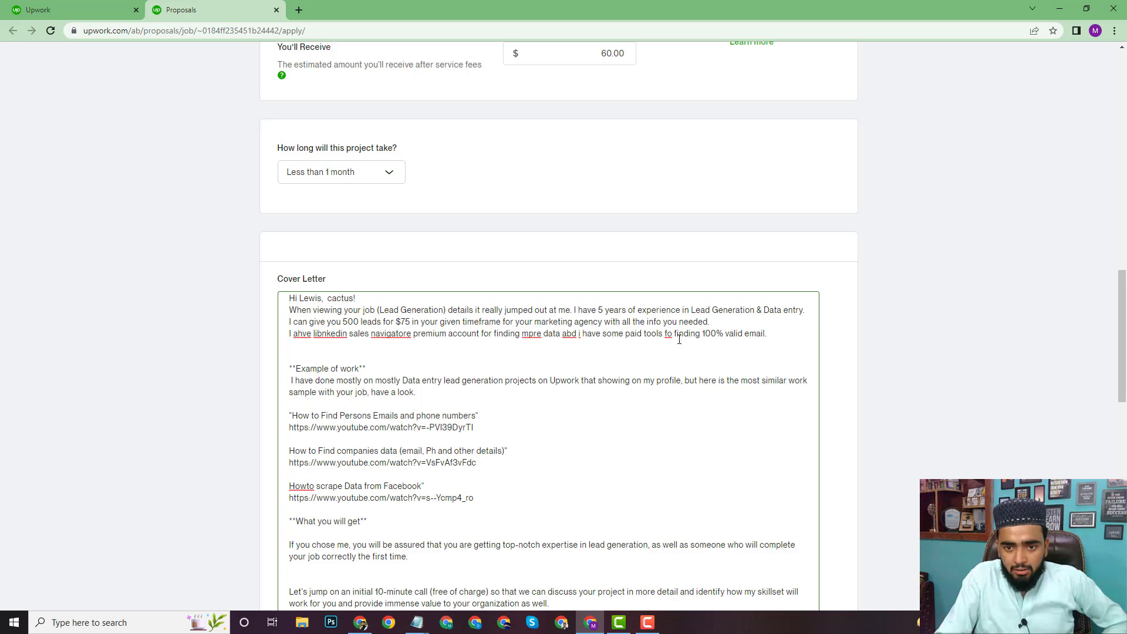
pyautogui.rightClick(668, 334)
pyautogui.click(693, 363)
pyautogui.rightClick(569, 335)
pyautogui.click(590, 377)
pyautogui.rightClick(535, 335)
pyautogui.click(558, 363)
pyautogui.rightClick(376, 334)
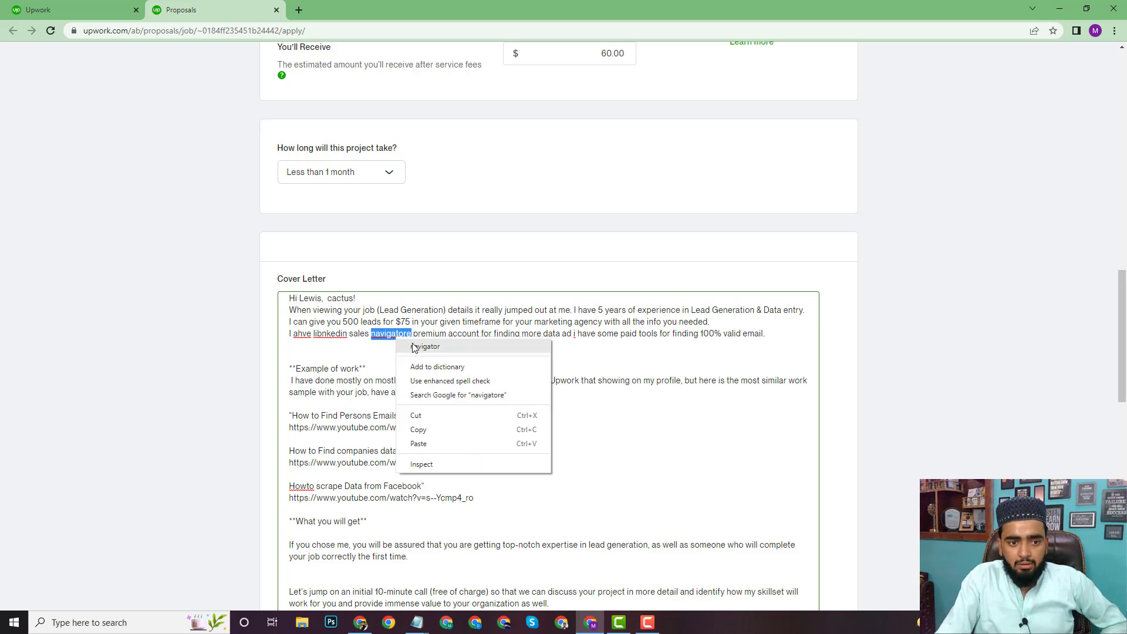
pyautogui.click(390, 349)
pyautogui.rightClick(338, 334)
pyautogui.click(353, 349)
pyautogui.rightClick(297, 335)
pyautogui.click(311, 349)
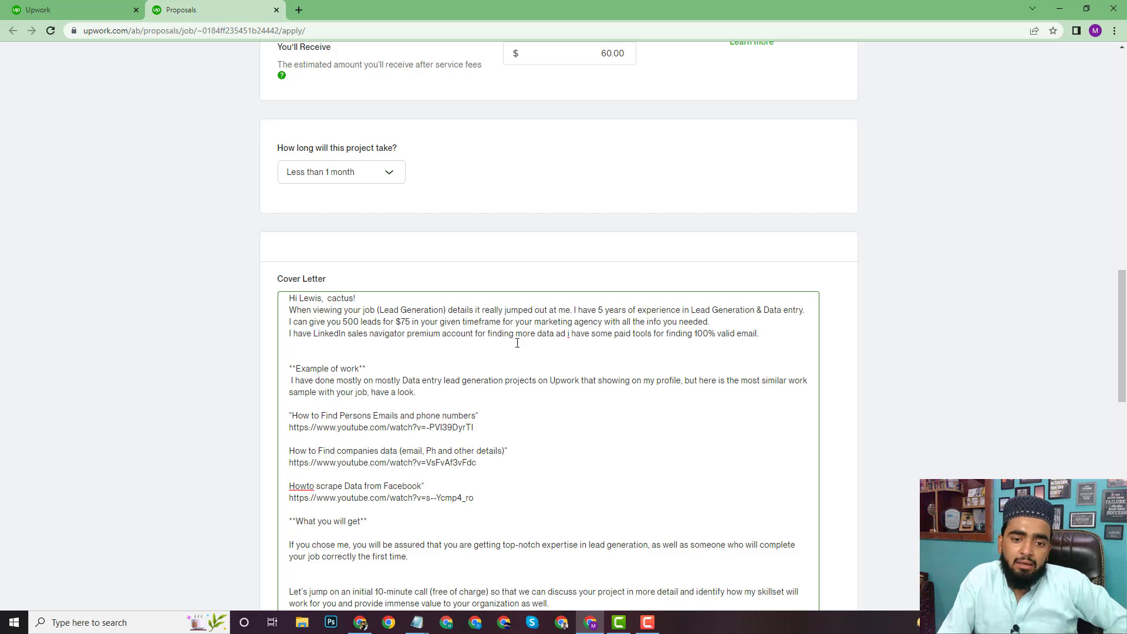
pyautogui.doubleClick(567, 336)
pyautogui.write('and i')
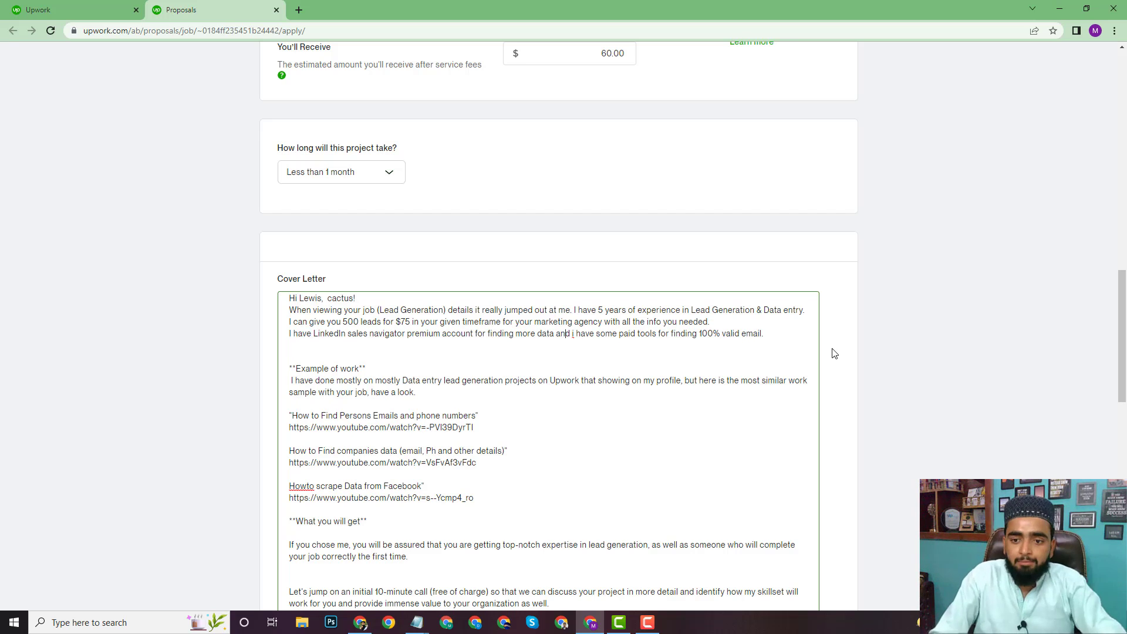
# - Copy the sentence starting "I have successfully completed a lot of projects on finding contacts" from Notepad's "lead generation perposal" to a new cover letter line
pyautogui.click(771, 337)
pyautogui.moveTo(417, 622)
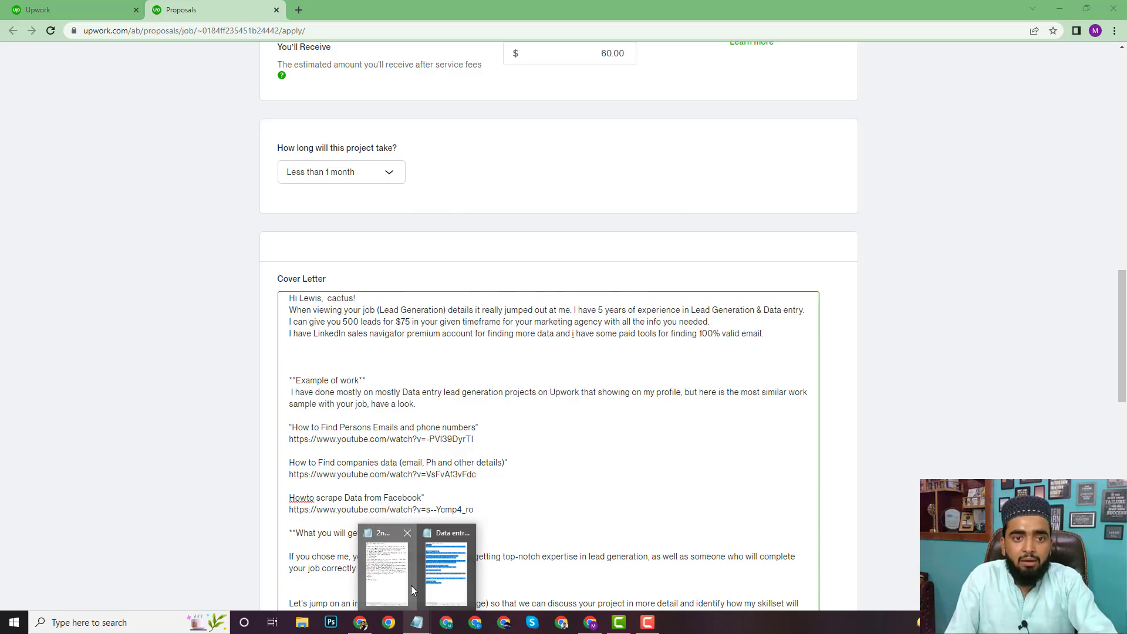
pyautogui.click(388, 561)
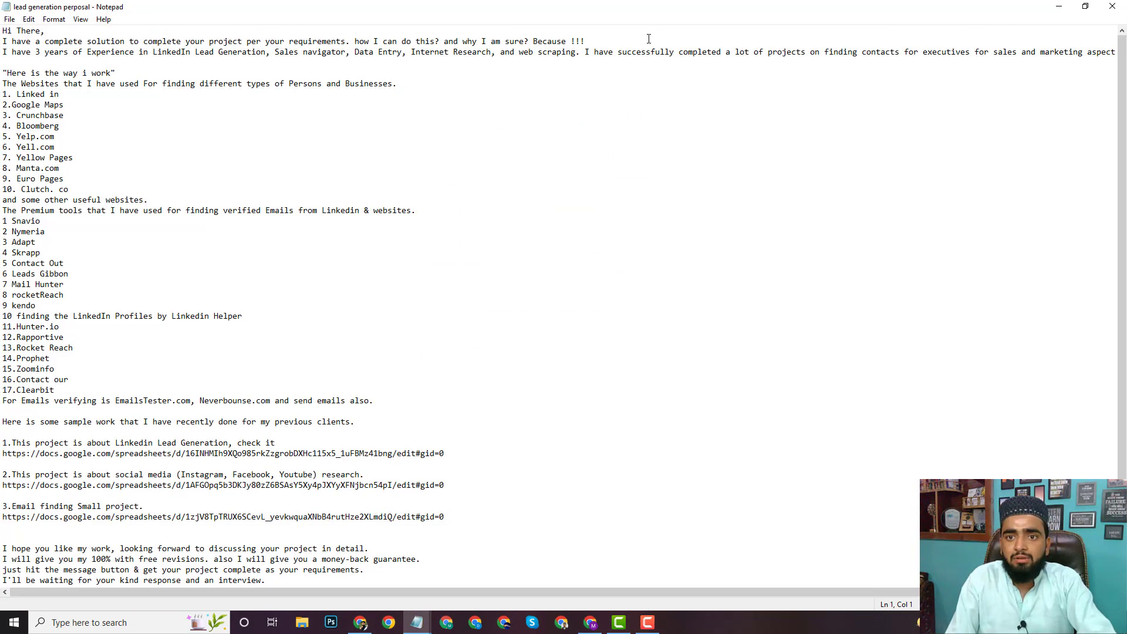
pyautogui.click(587, 54)
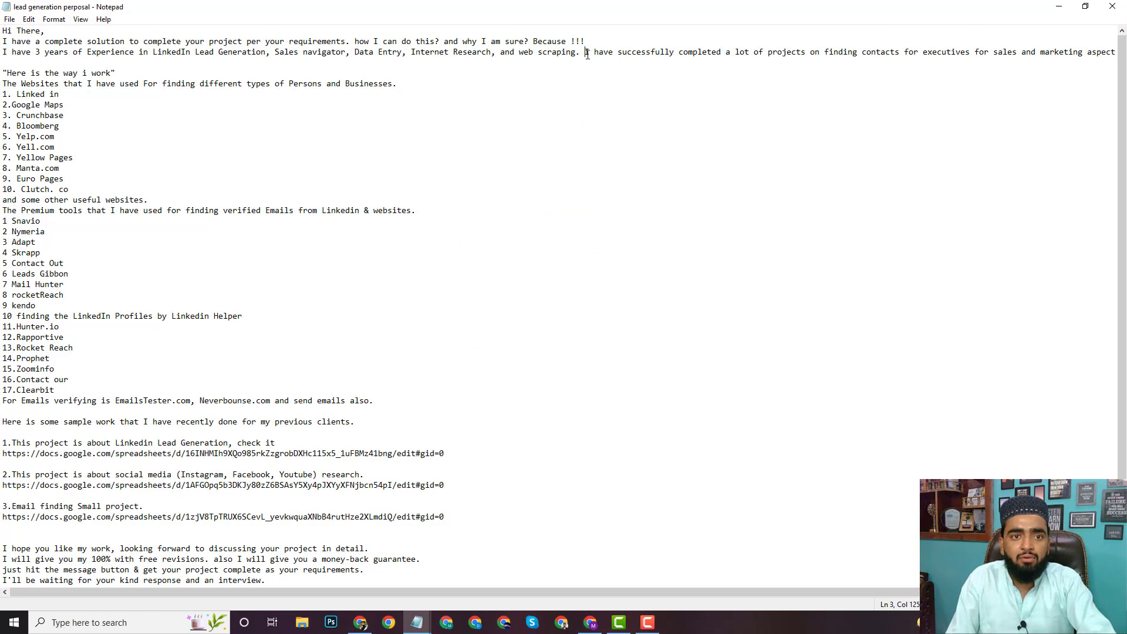
pyautogui.moveTo(587, 54); pyautogui.dragTo(1115, 54)
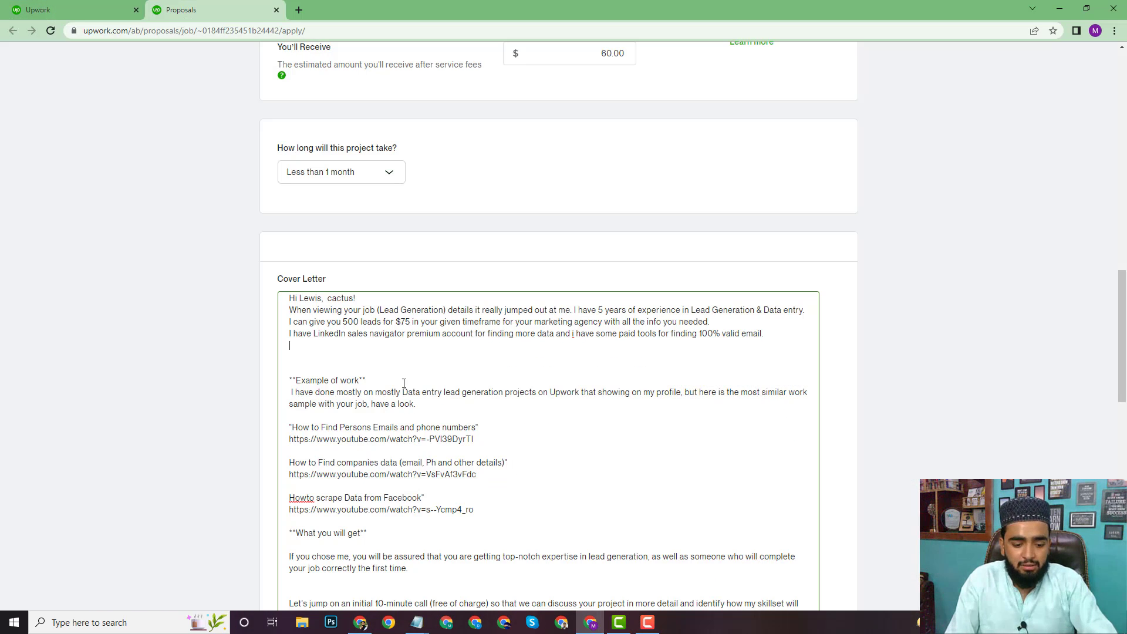
pyautogui.write('I have successfully completed a lot of projects on finding contacts for executives for sales and marketing aspects.')
pyautogui.press('Return')
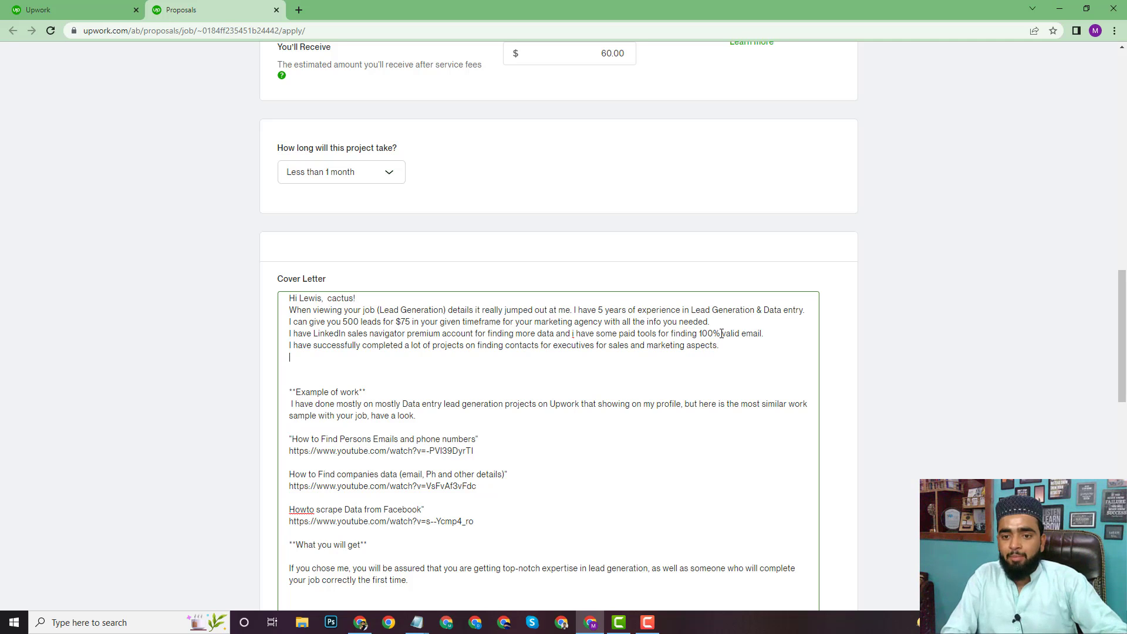
# - Insert a blank line between the offer and LinkedIn sentences, and review the cover letter through the "What you will get" paragraph
pyautogui.click(715, 326)
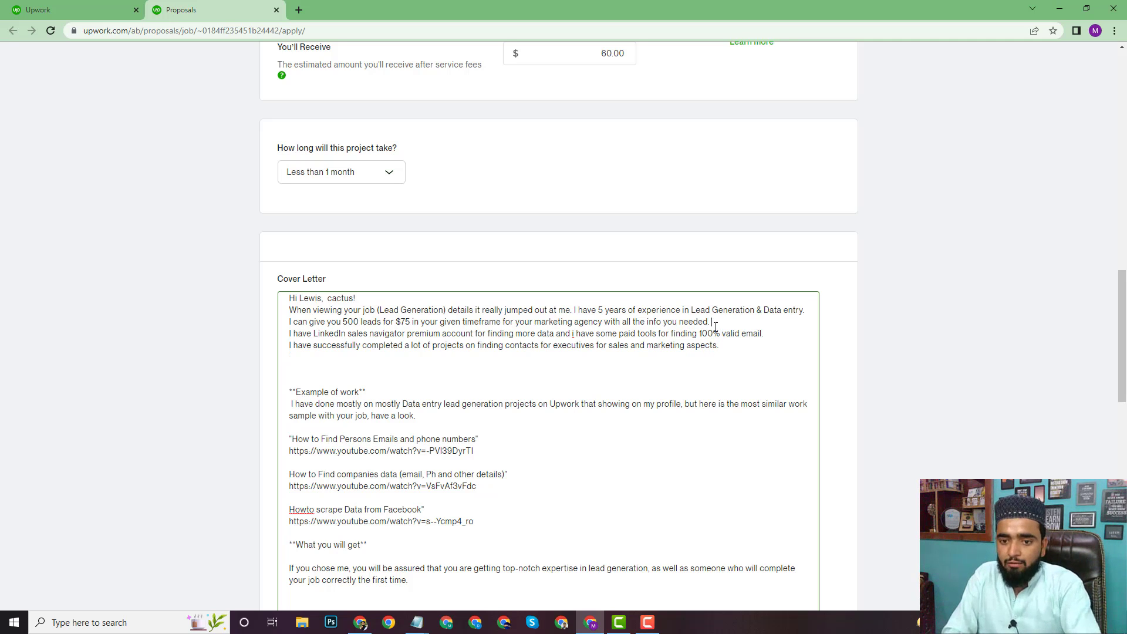
pyautogui.press('Return')
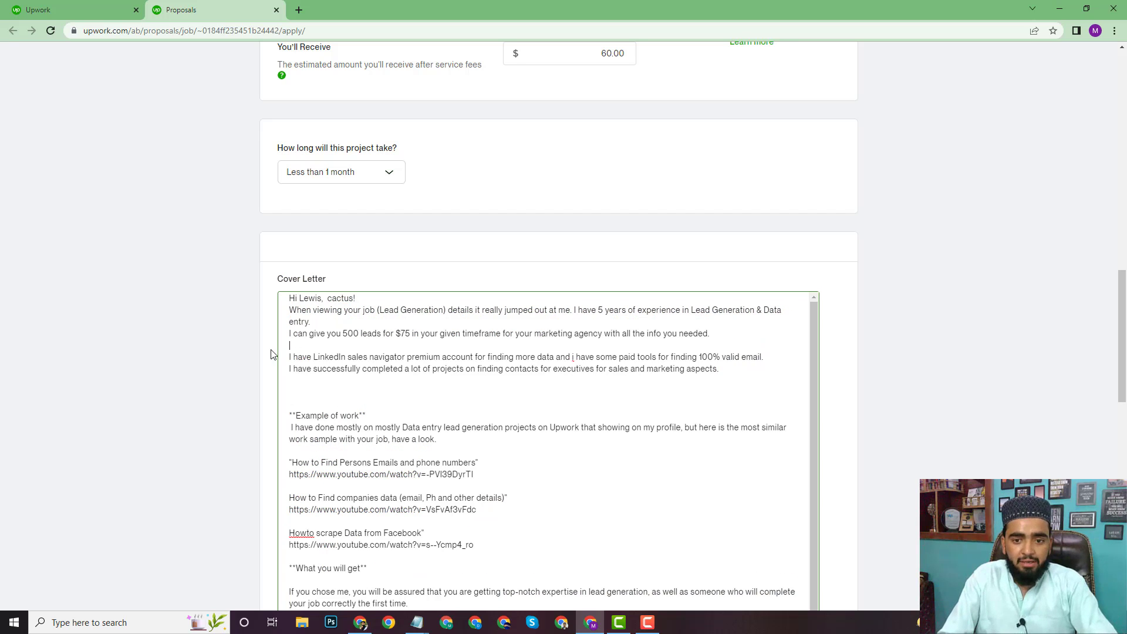
pyautogui.scroll(-10, 421, 427)
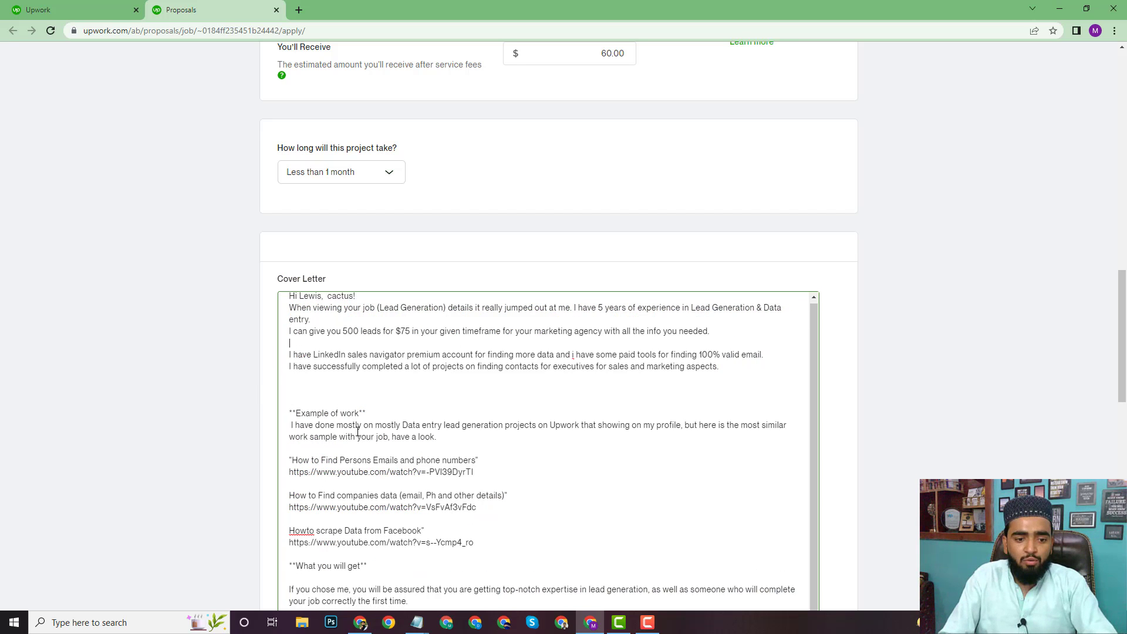
pyautogui.scroll(3, 420, 427)
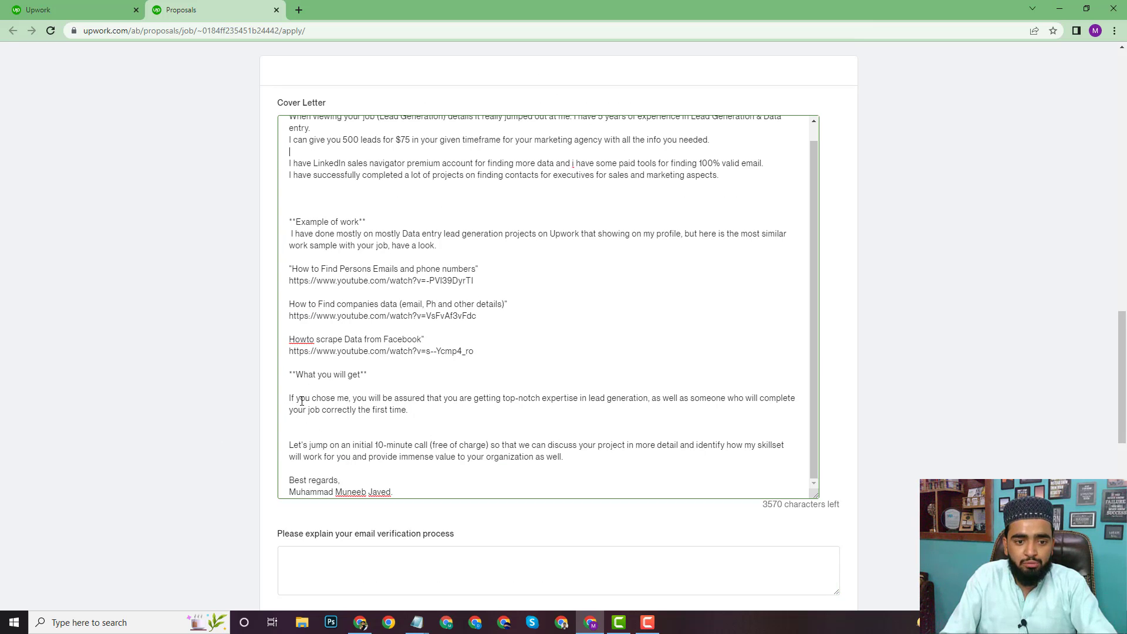
pyautogui.moveTo(291, 400); pyautogui.dragTo(411, 411)
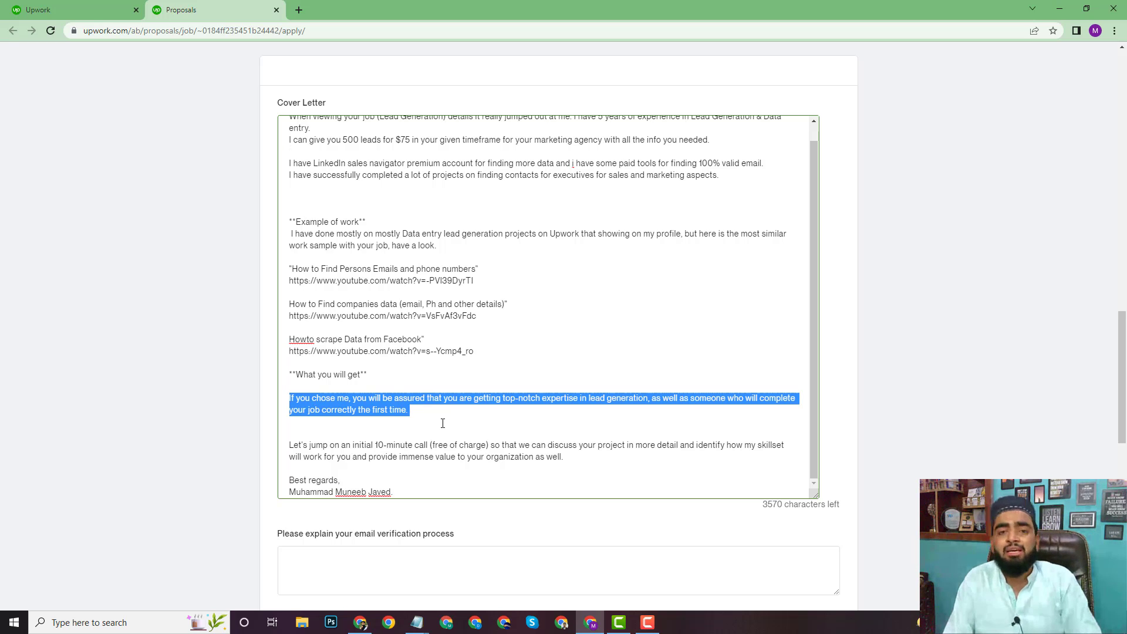
pyautogui.scroll(1, 443, 423)
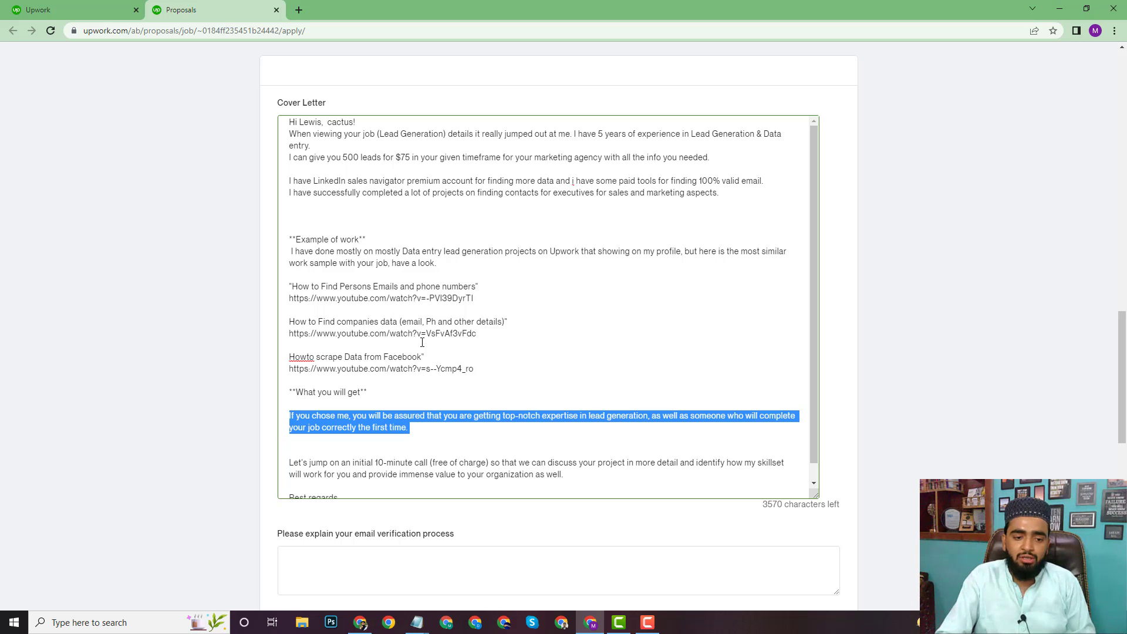
# - Replace the name under "Best regards" at the end of the cover letter with the profile owner's full name
pyautogui.scroll(-3, 423, 343)
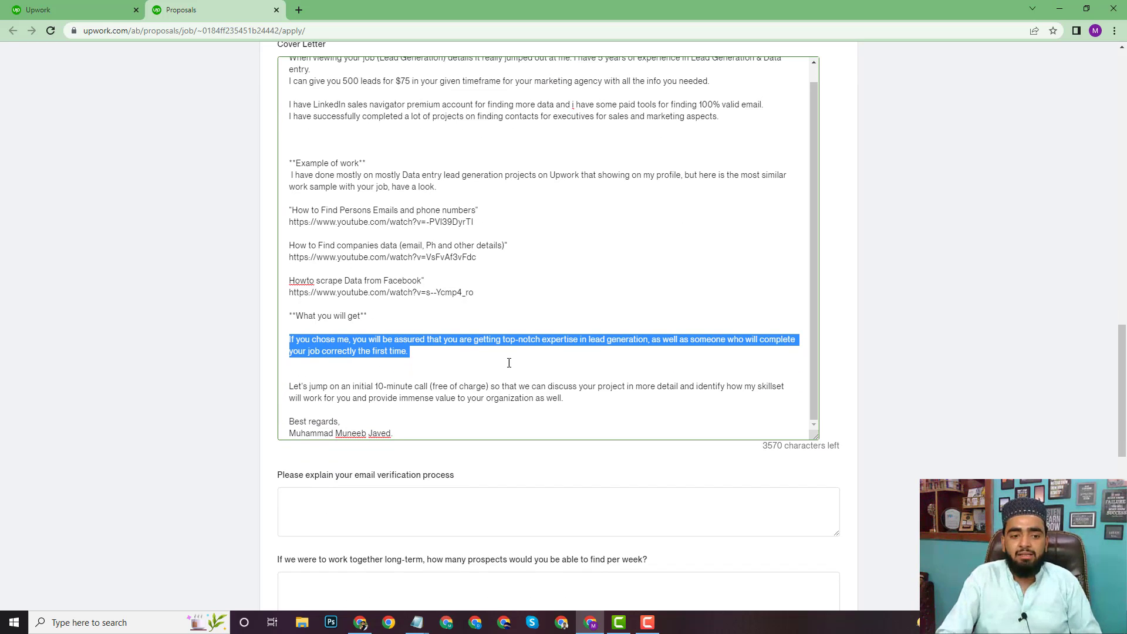
pyautogui.scroll(-2, 356, 401)
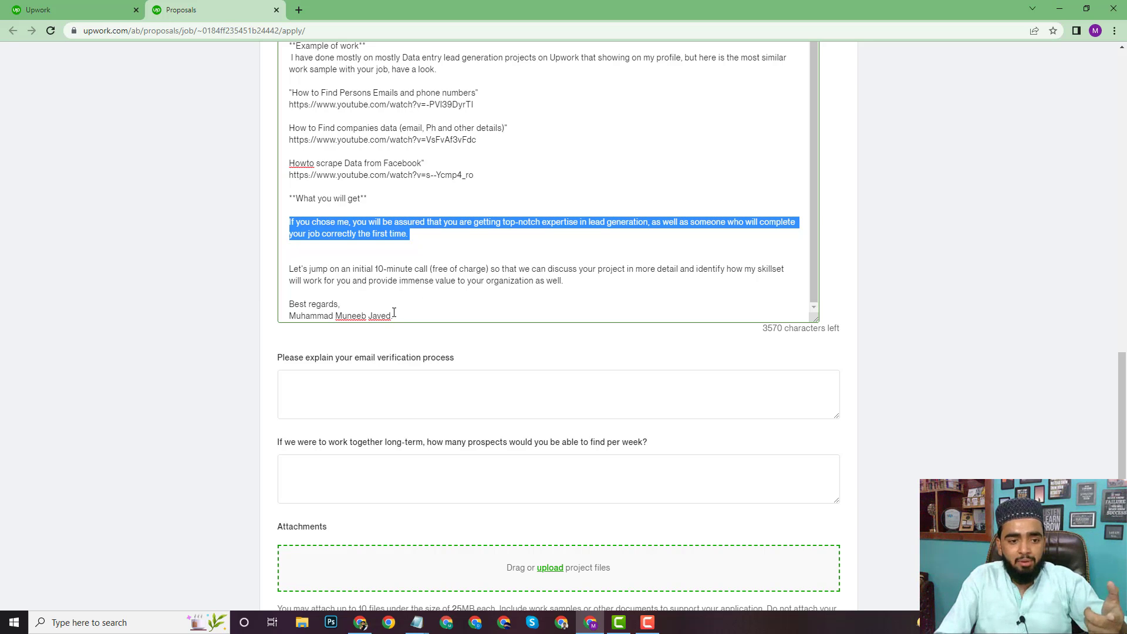
pyautogui.moveTo(393, 316); pyautogui.dragTo(290, 317)
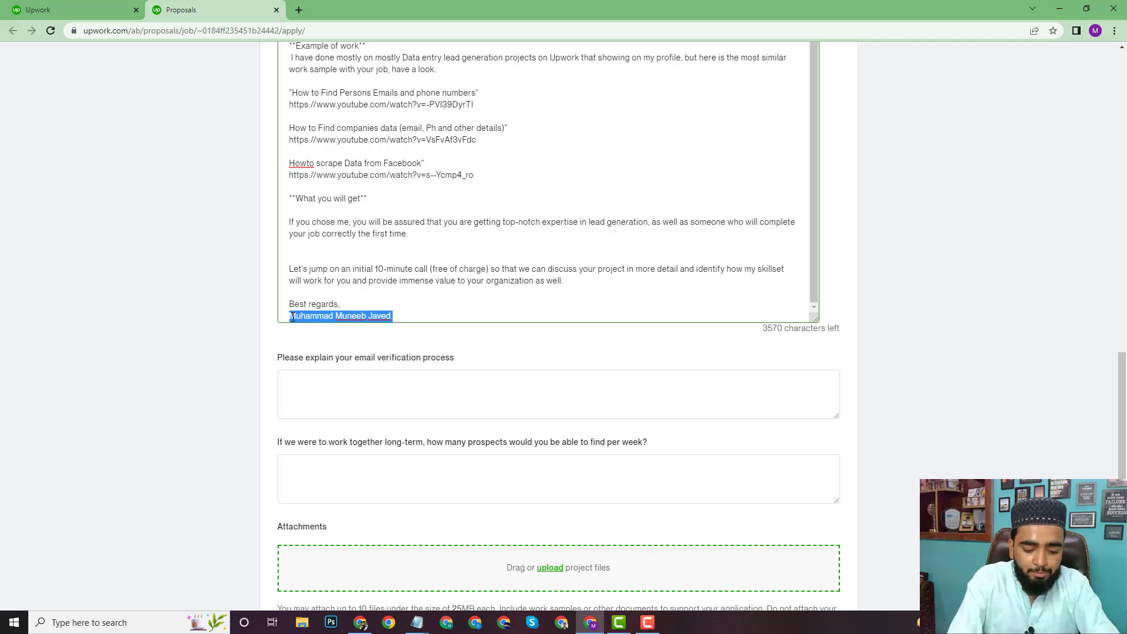
pyautogui.write('M')
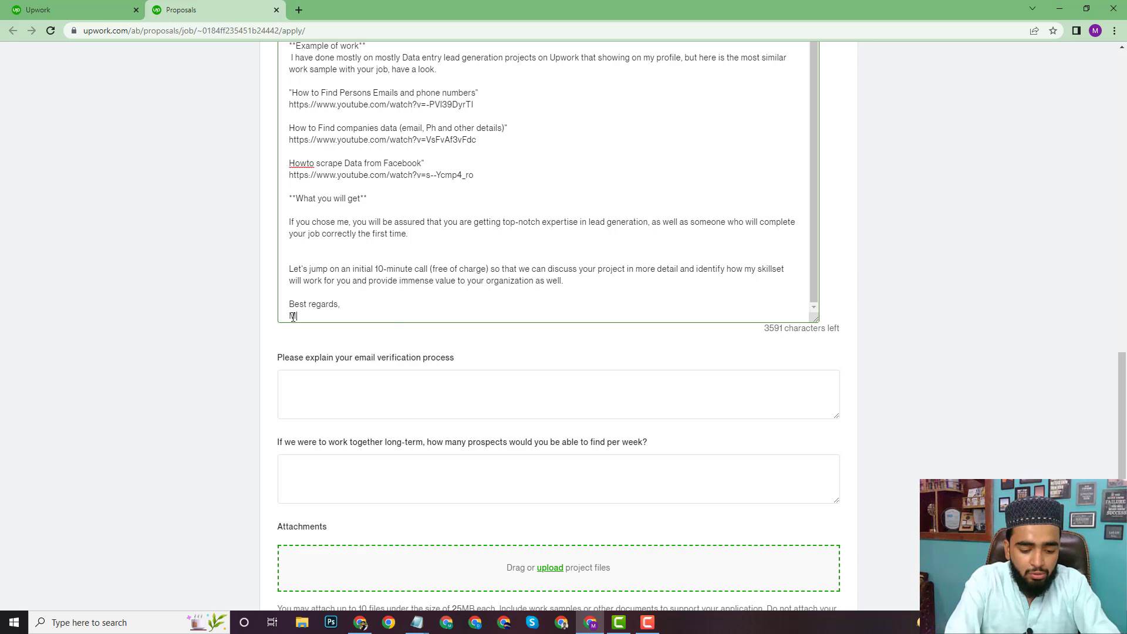
pyautogui.write('emona ')
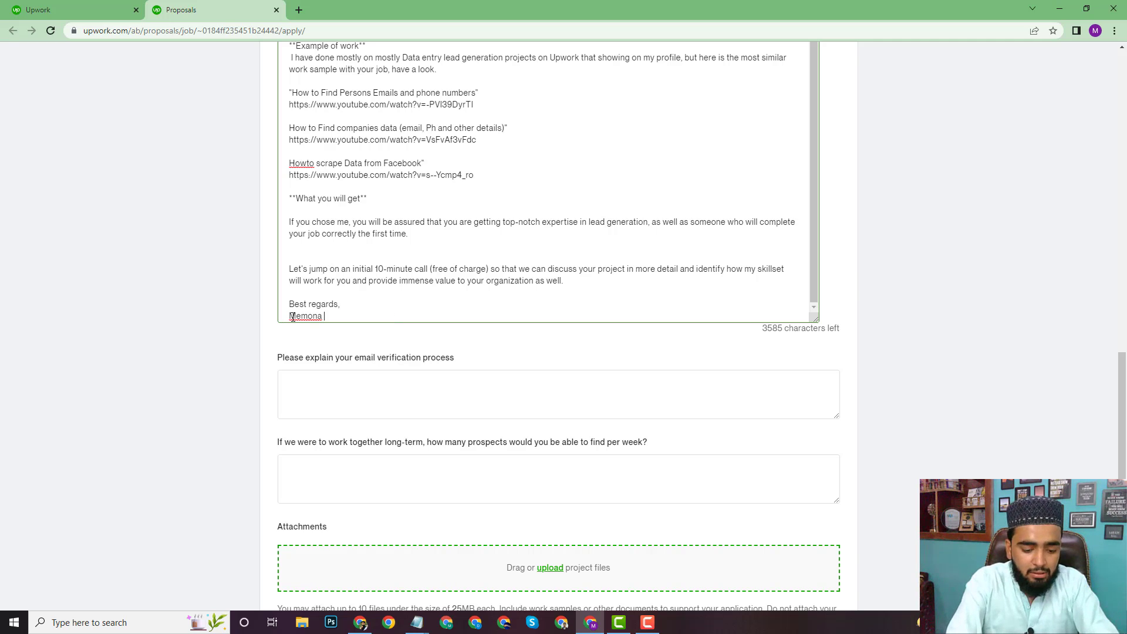
pyautogui.write('iqbal')
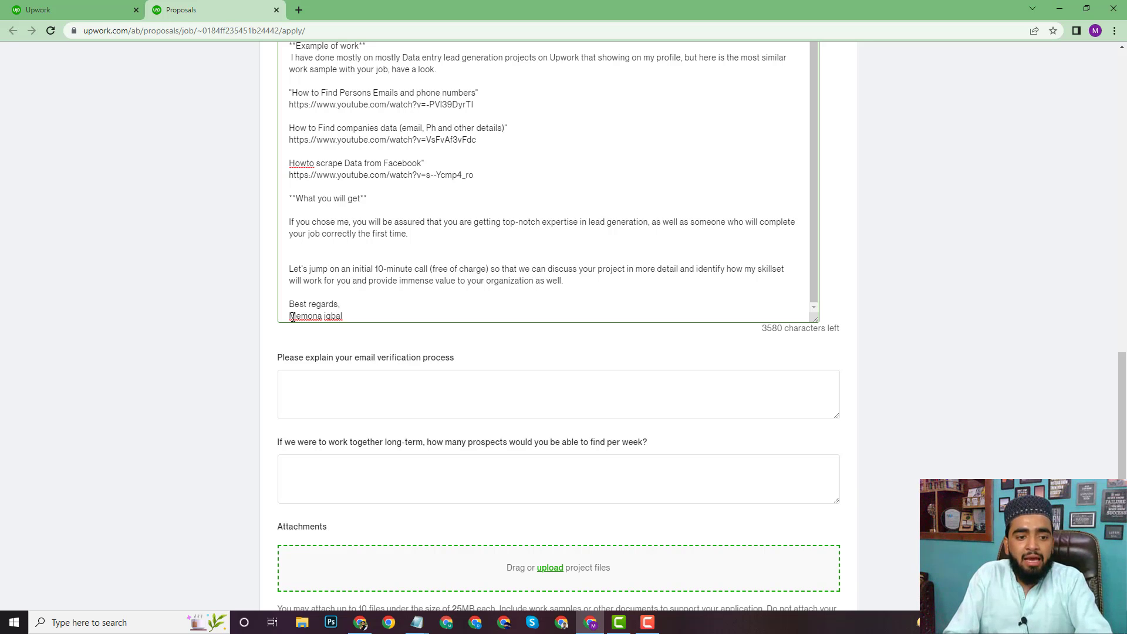
# - Answer the email verification question with "I have some tools to verify emails like hunr.io, never bounce and some others"
pyautogui.click(297, 389)
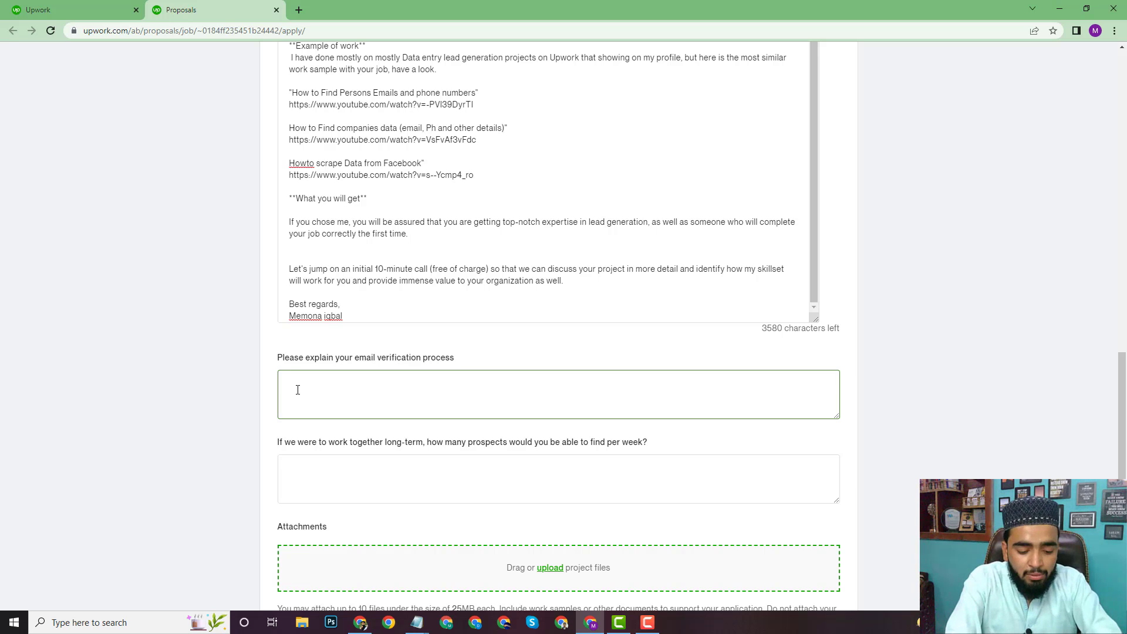
pyautogui.write('I have s')
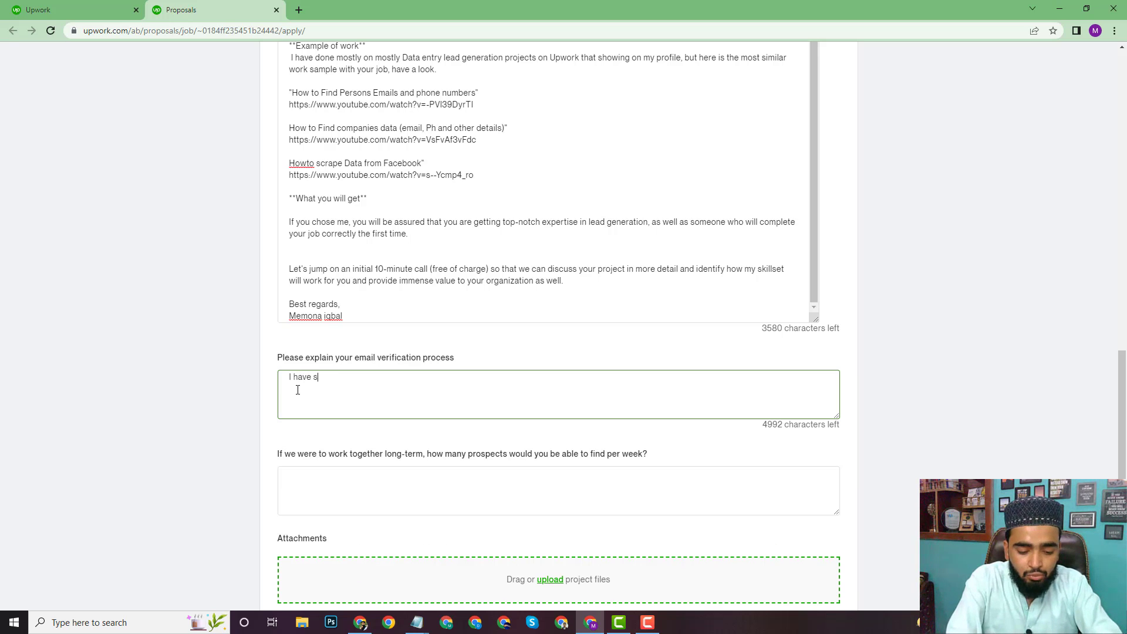
pyautogui.write('omew')
pyautogui.press('BackSpace')
pyautogui.press('BackSpace')
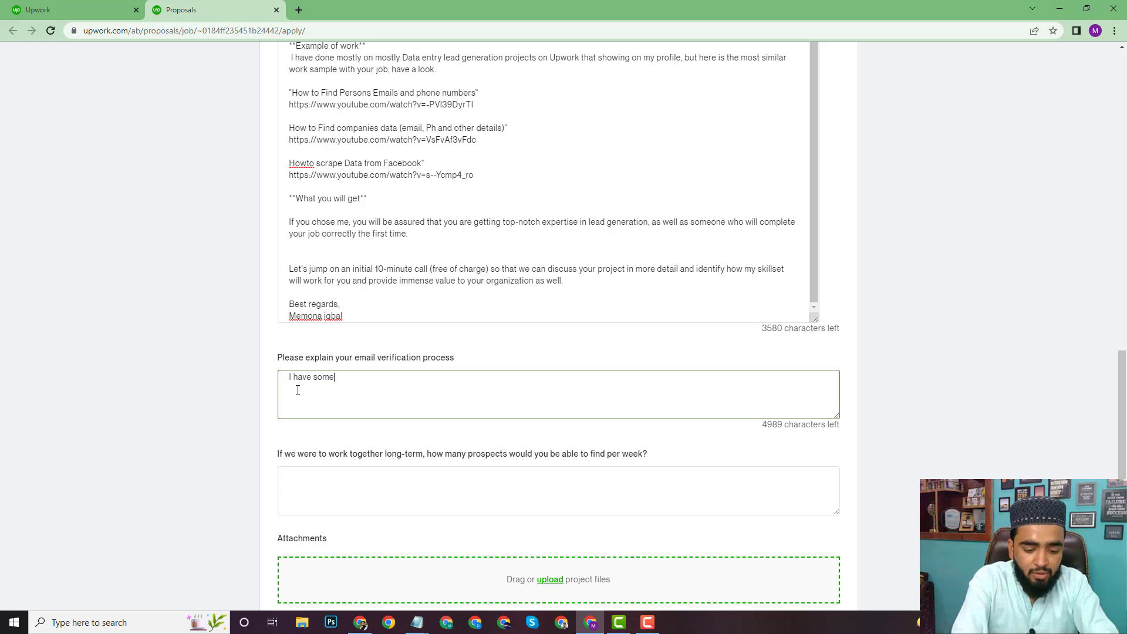
pyautogui.write('tools ')
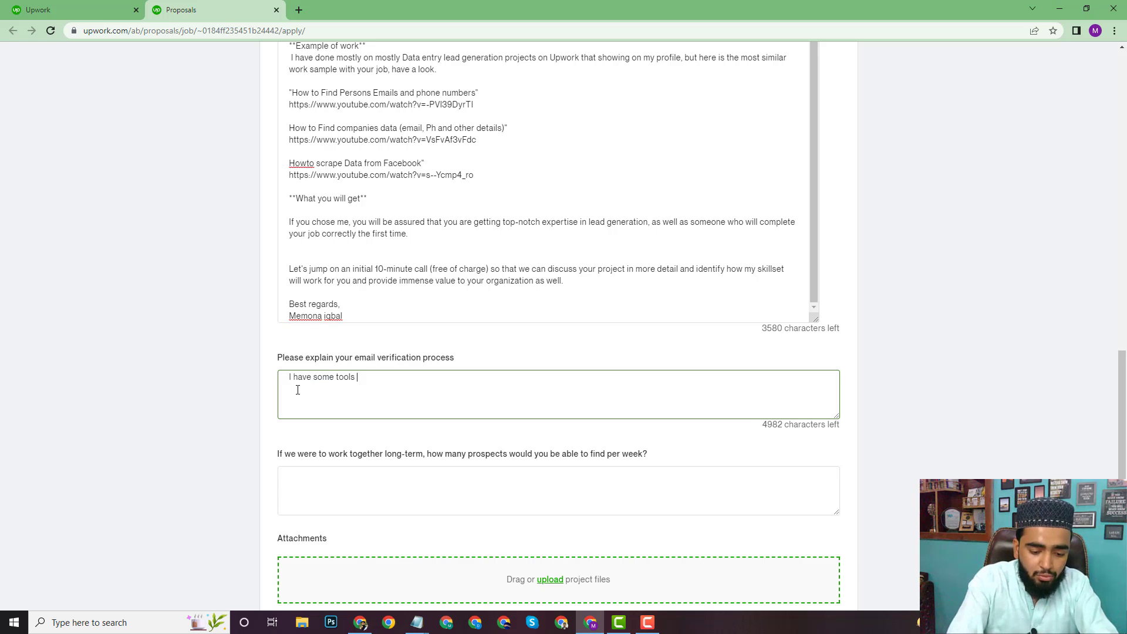
pyautogui.write('to vev=')
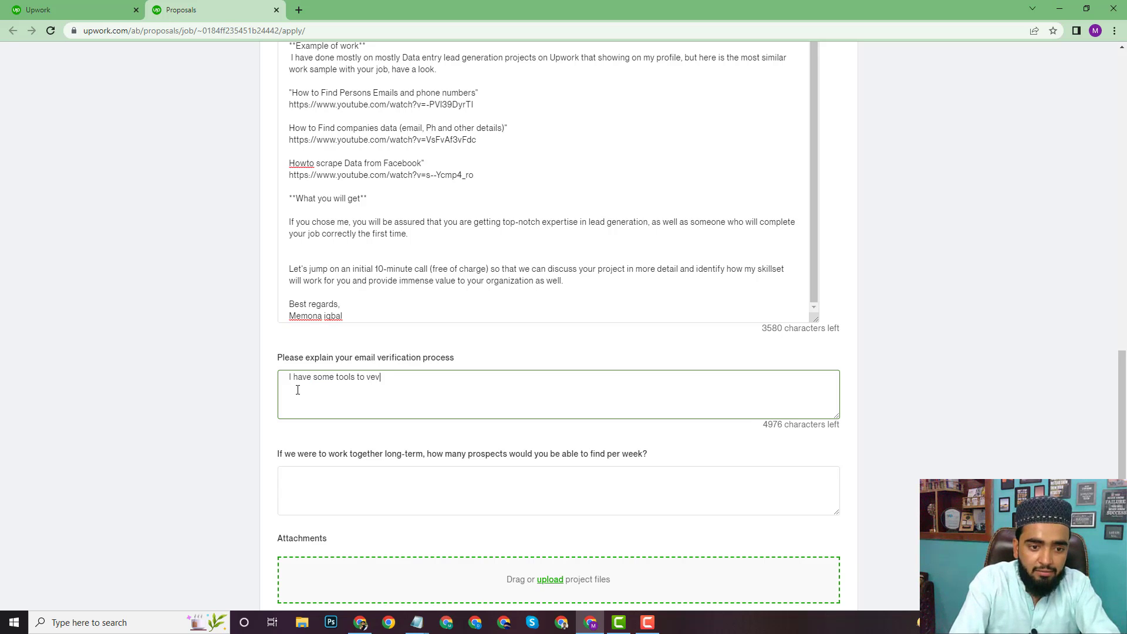
pyautogui.press('BackSpace')
pyautogui.press('BackSpace')
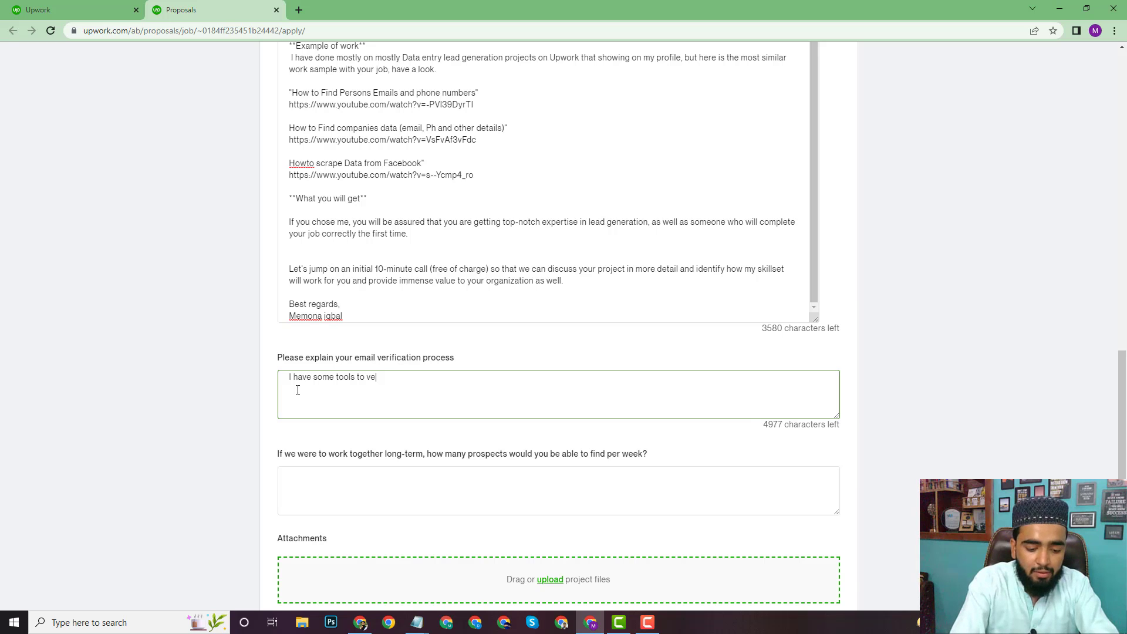
pyautogui.write('rif')
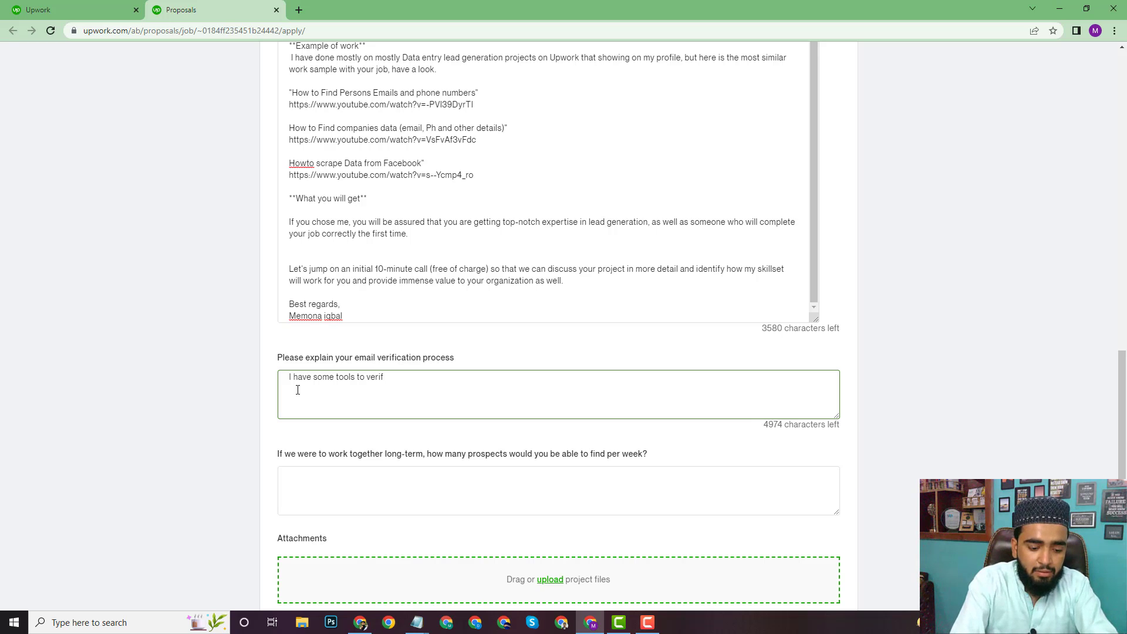
pyautogui.write('y email')
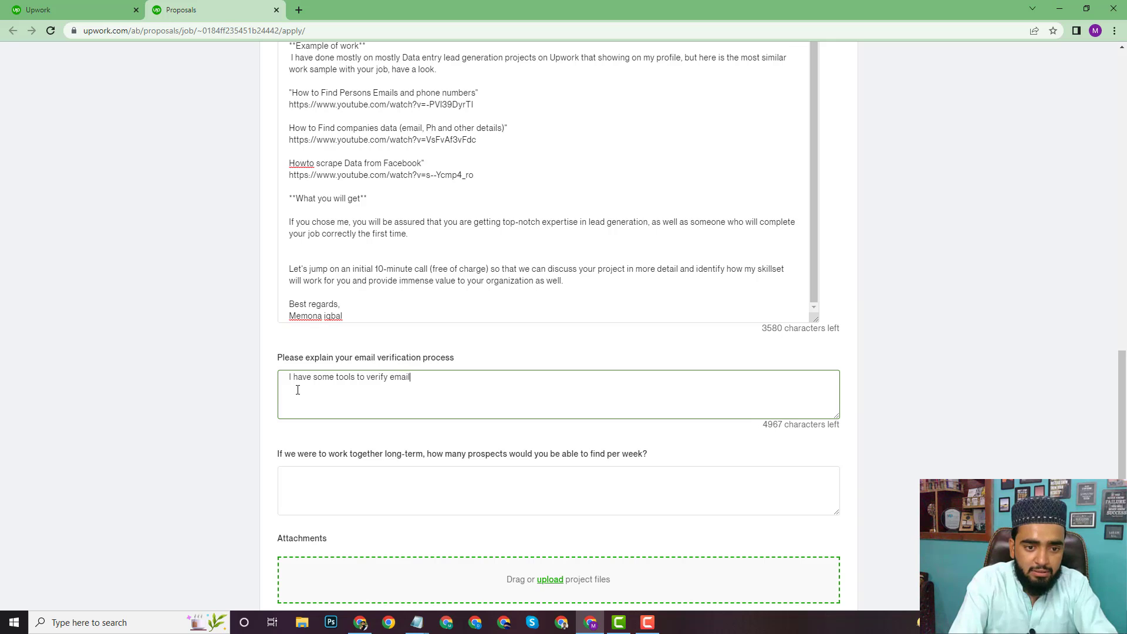
pyautogui.write('s lik')
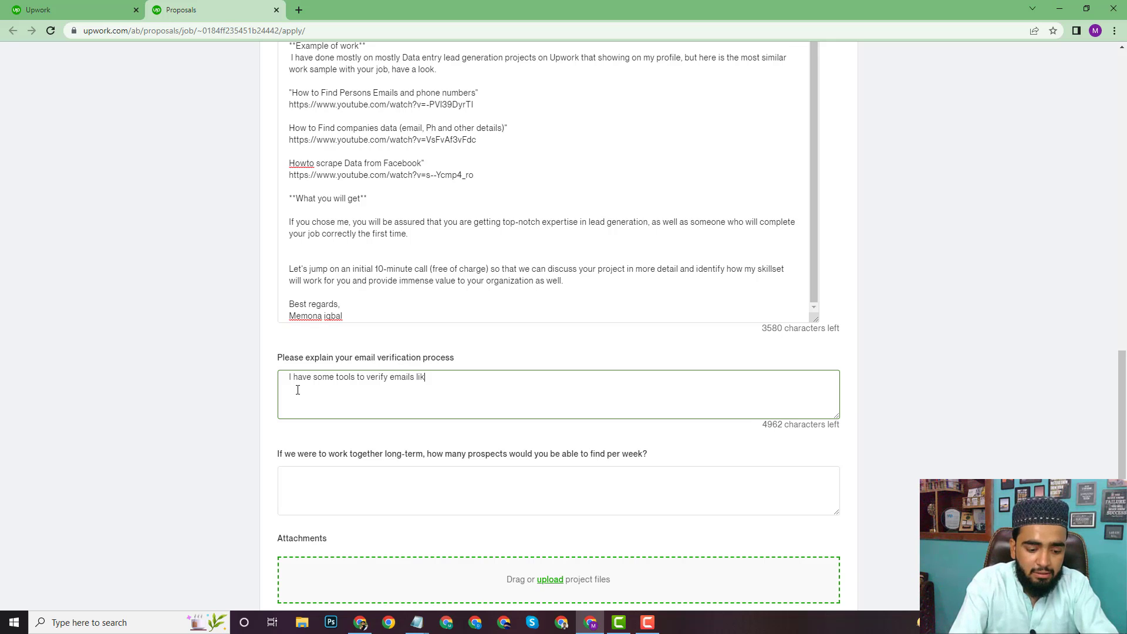
pyautogui.write('e rock')
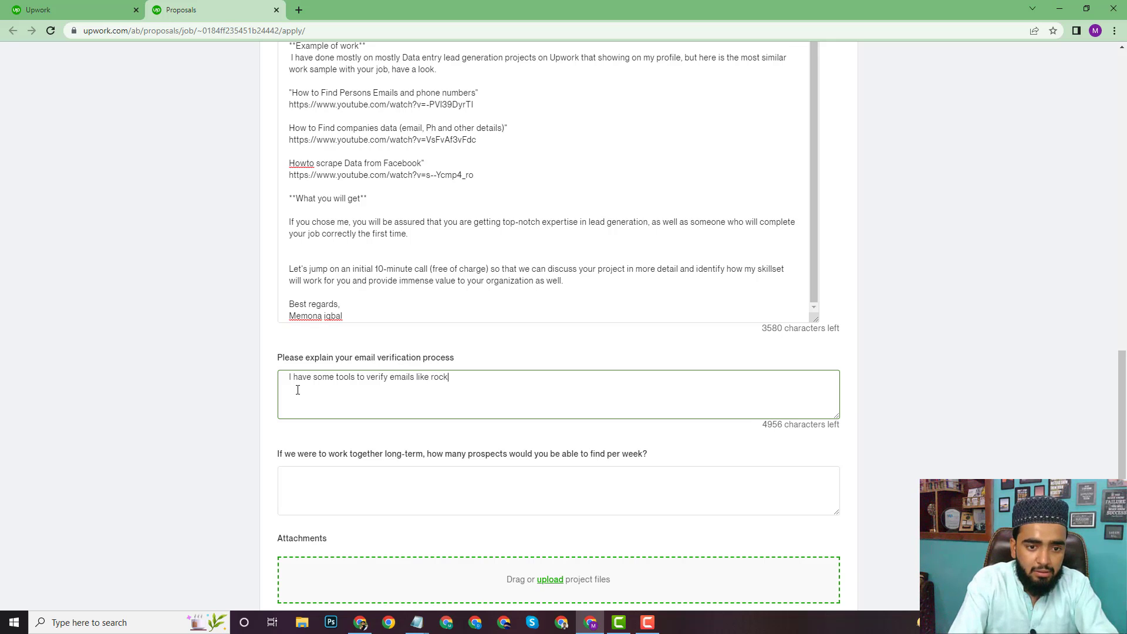
pyautogui.press('BackSpace')
pyautogui.press('BackSpace')
pyautogui.press('BackSpace')
pyautogui.press('BackSpace')
pyautogui.write('hun')
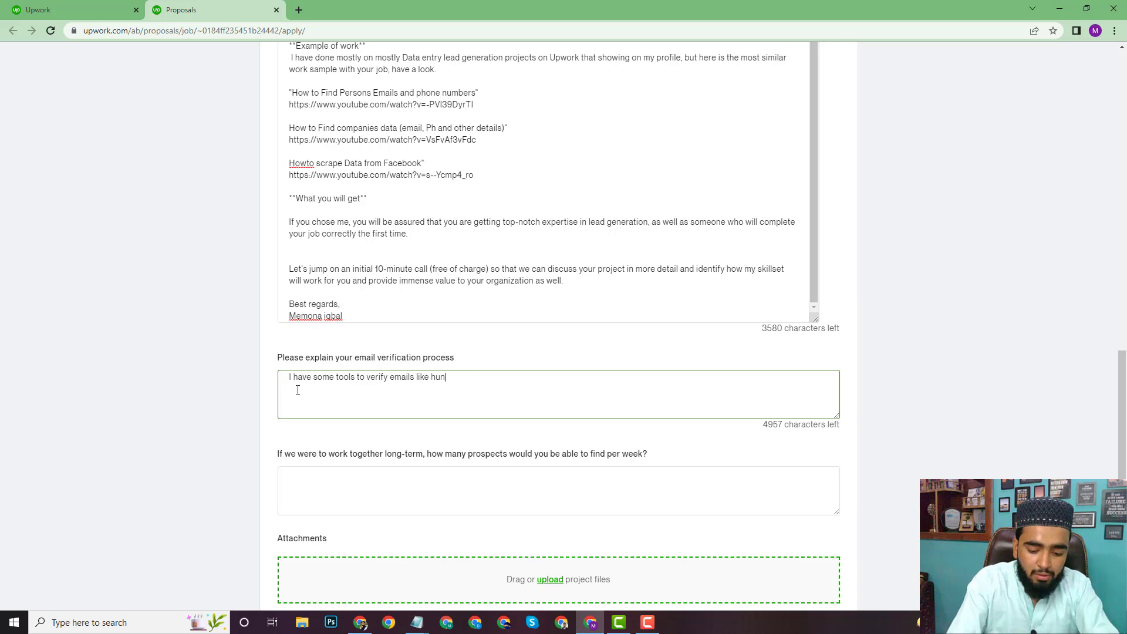
pyautogui.write('r.io')
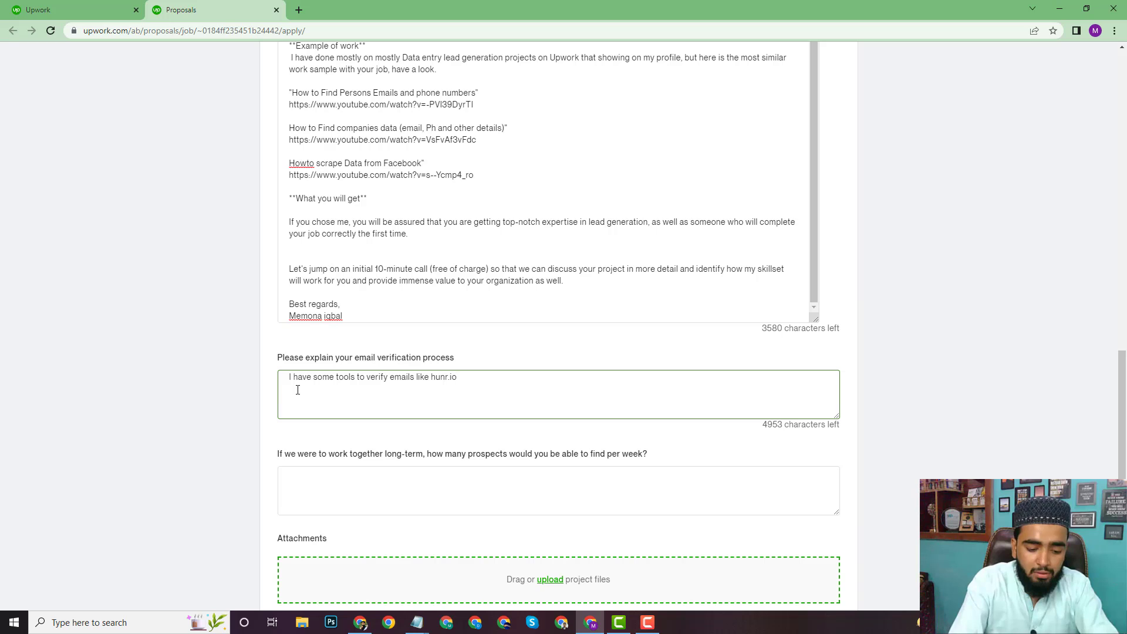
pyautogui.write(', neverb')
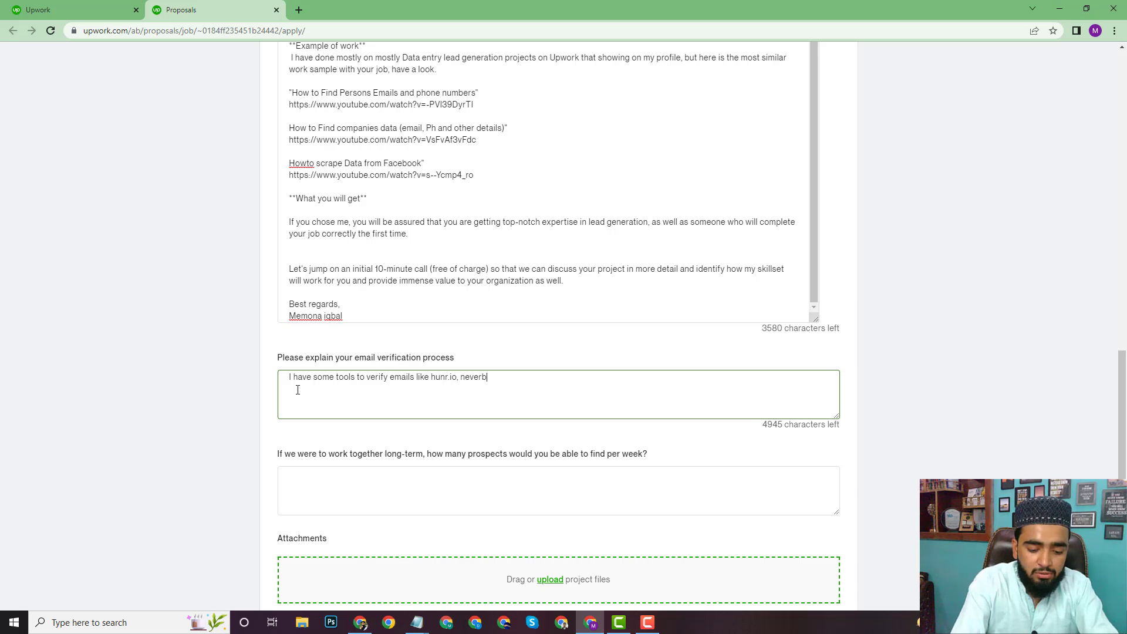
pyautogui.write('ounce')
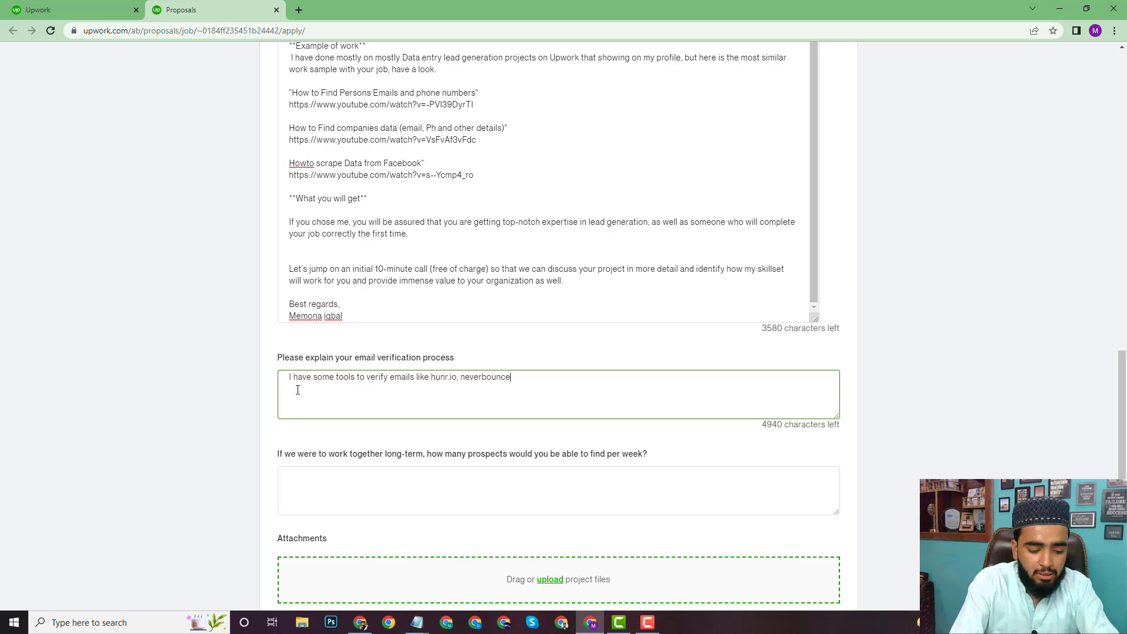
pyautogui.write(' and some ')
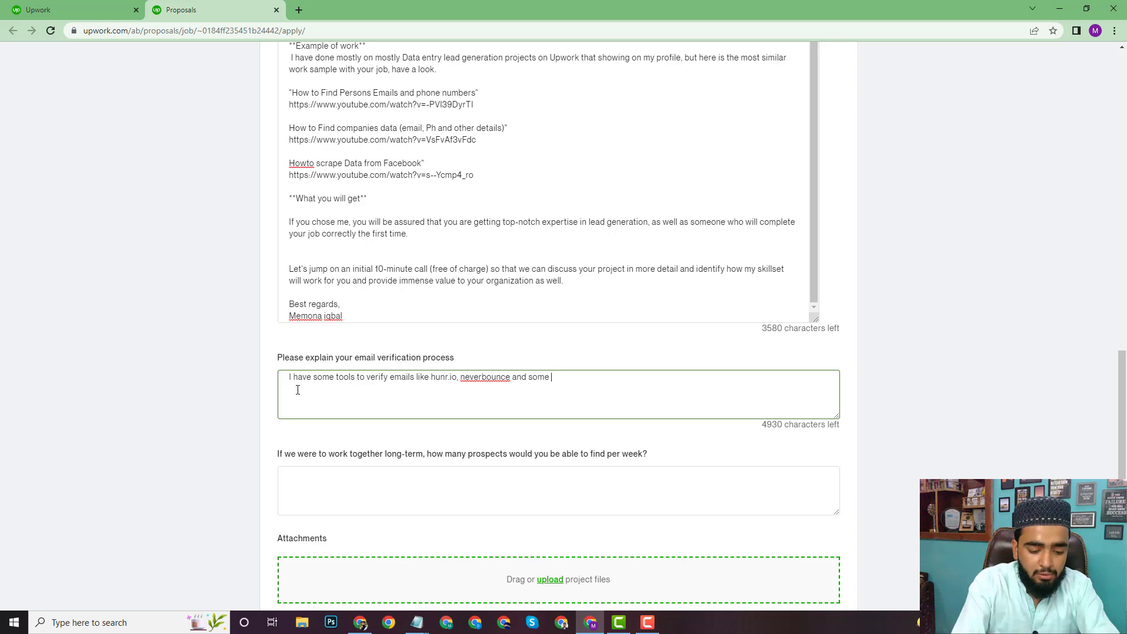
pyautogui.write('others')
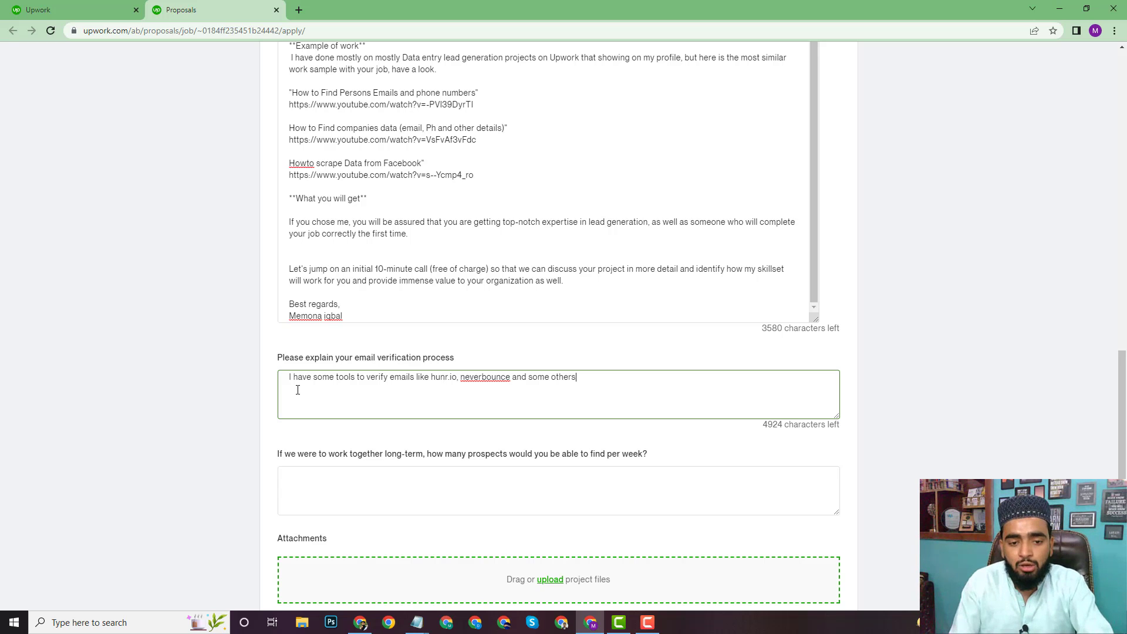
pyautogui.rightClick(486, 380)
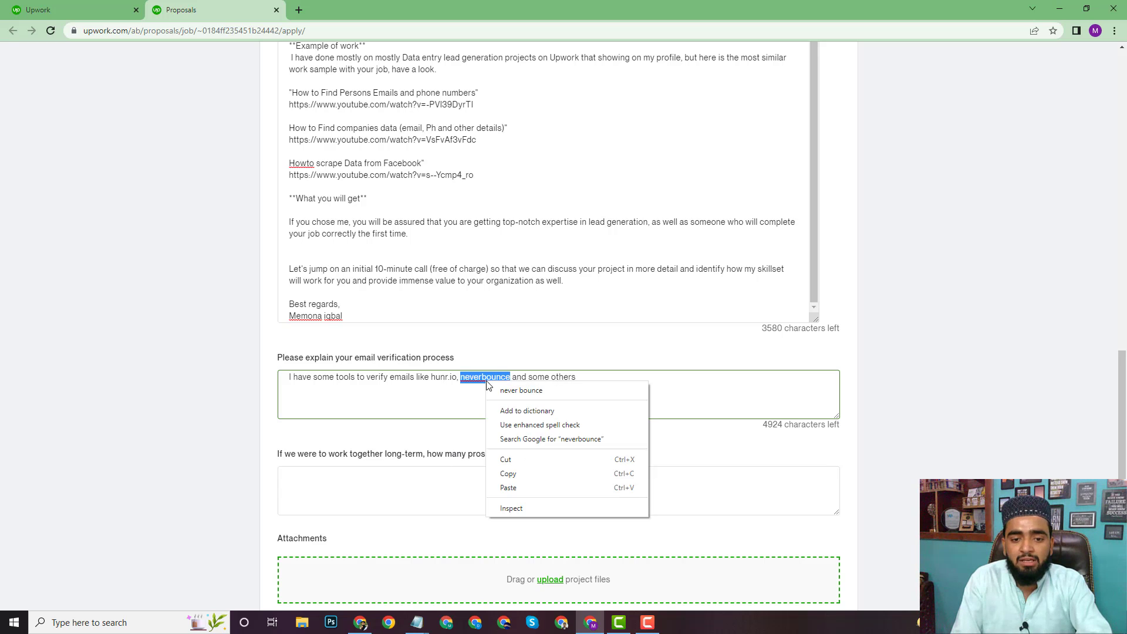
pyautogui.click(509, 392)
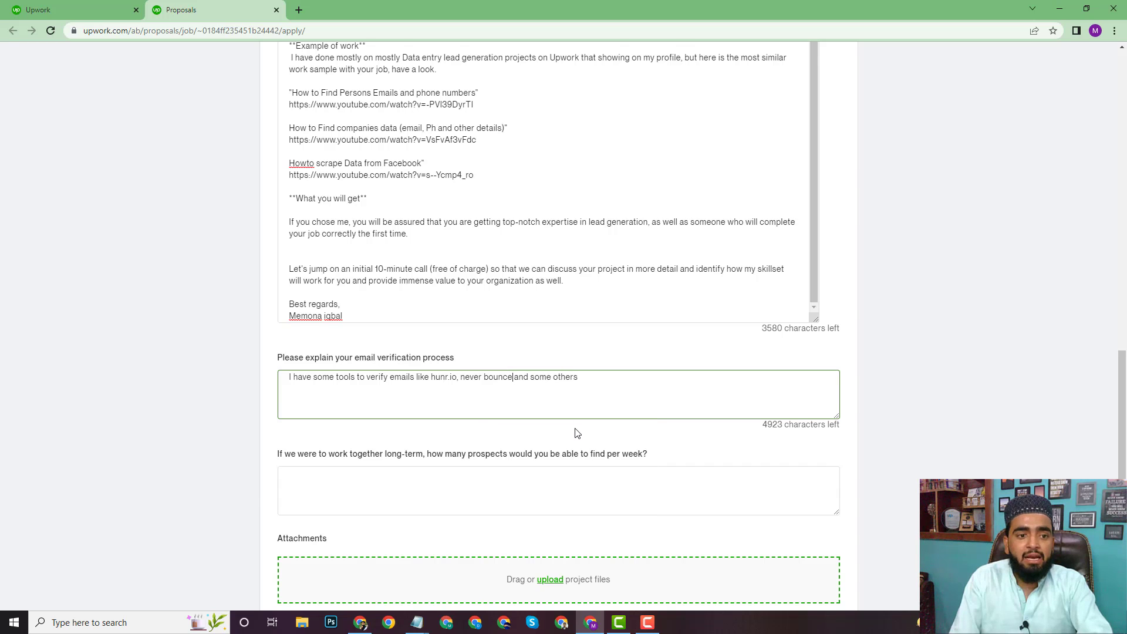
# - Answer the question about prospects per week with "I can give you 5000+ -prospects every week."
pyautogui.scroll(-4, 576, 430)
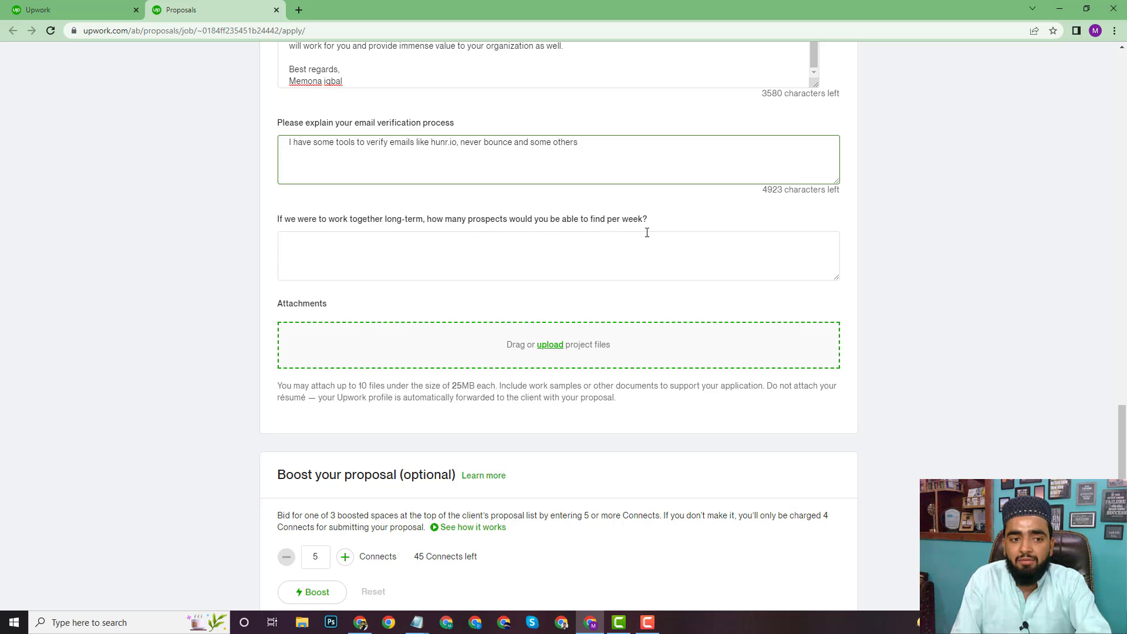
pyautogui.click(519, 256)
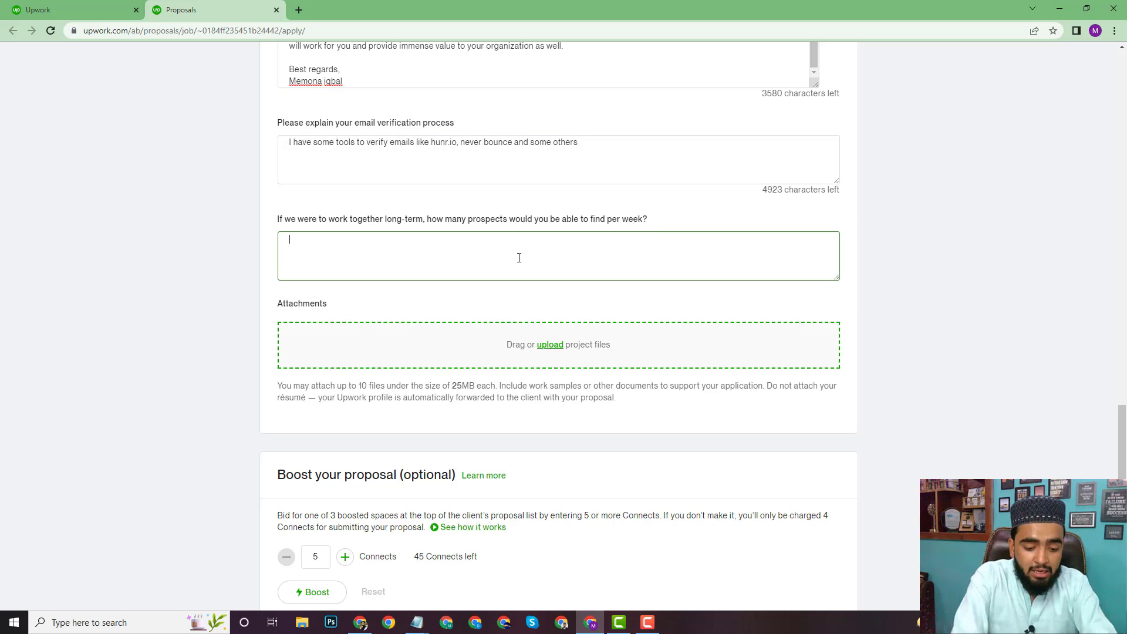
pyautogui.write('I h')
pyautogui.press('BackSpace')
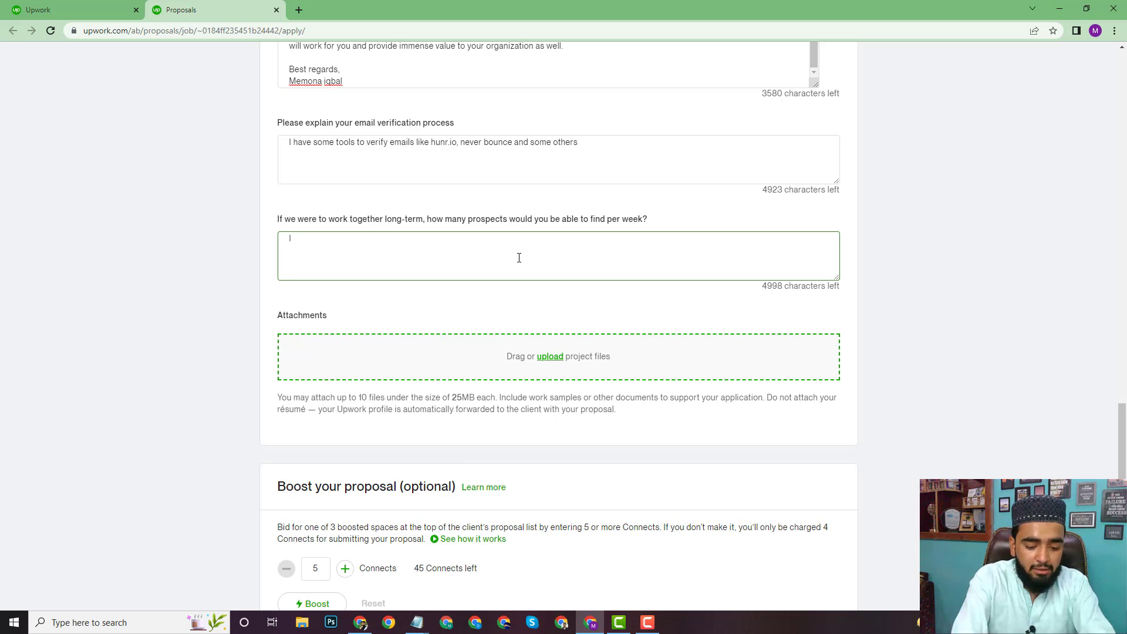
pyautogui.write('cab')
pyautogui.press('F11')
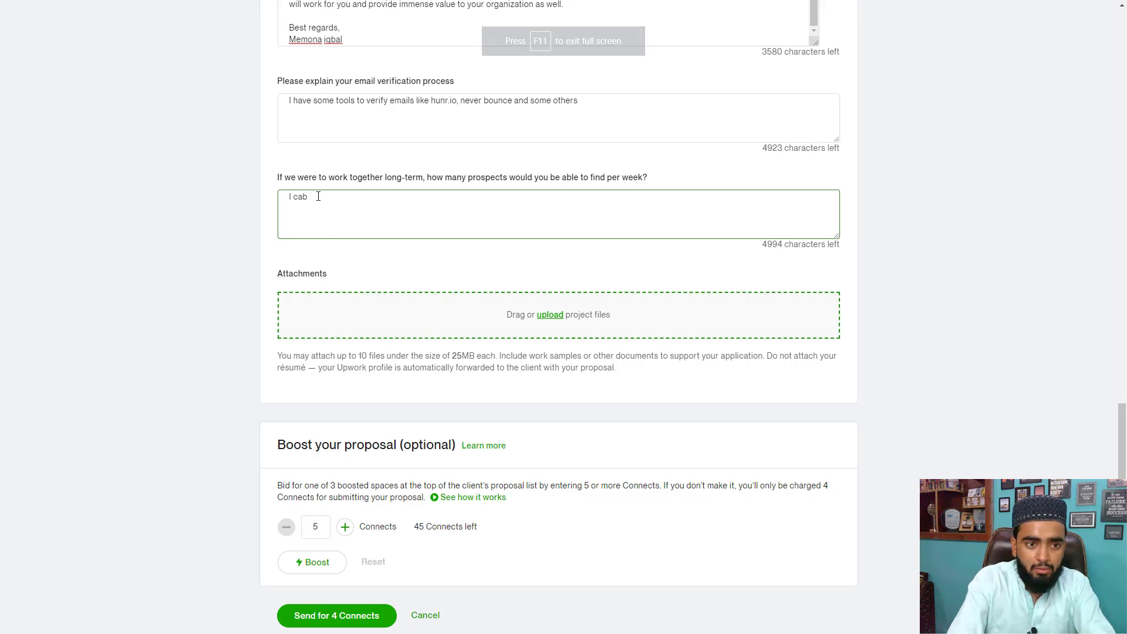
pyautogui.press('BackSpace')
pyautogui.press('BackSpace')
pyautogui.write('n')
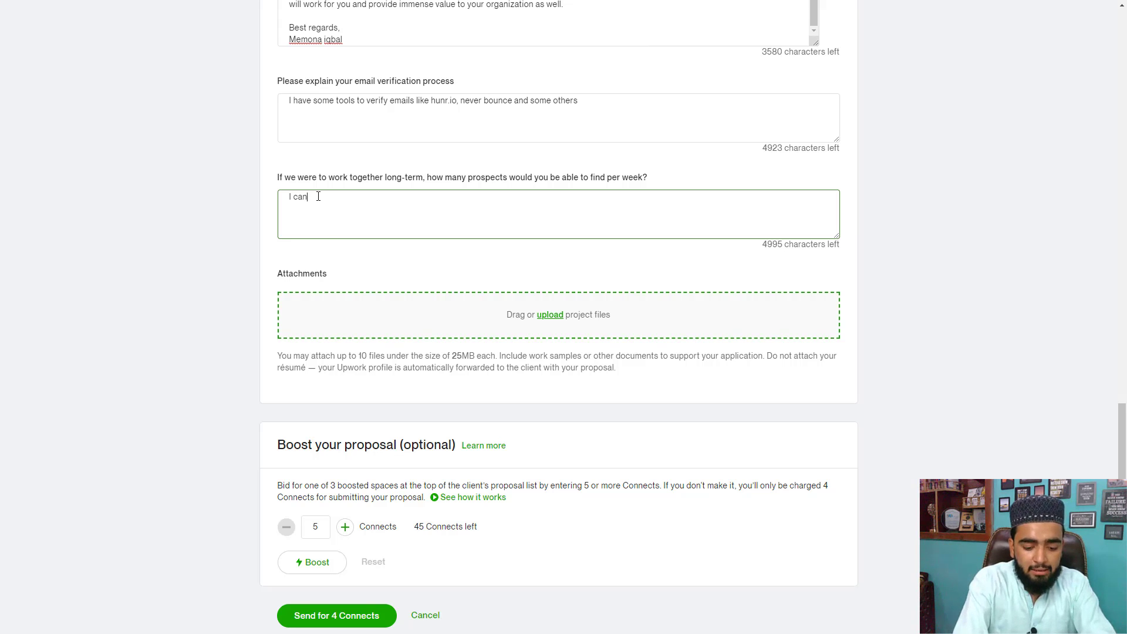
pyautogui.write(' give yo')
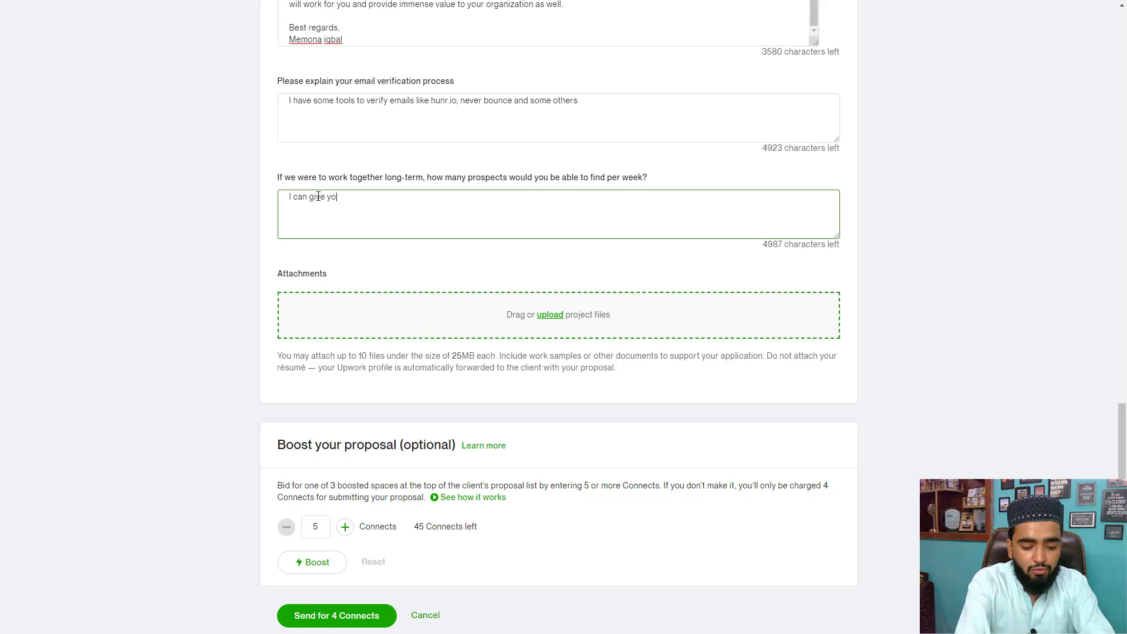
pyautogui.write('u 5000')
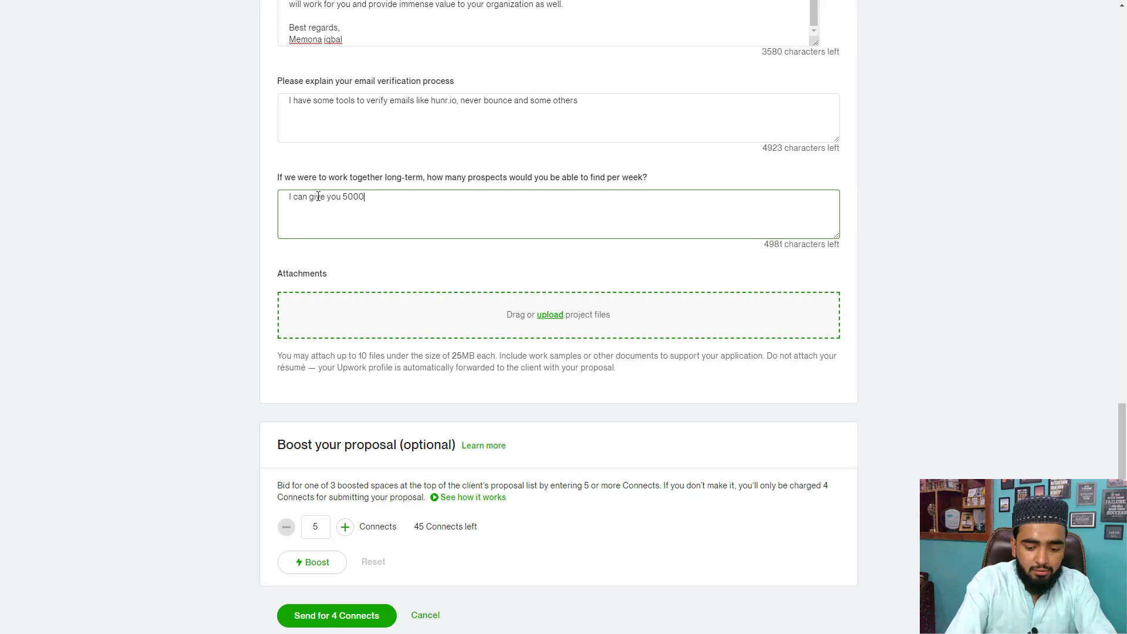
pyautogui.write('+ ')
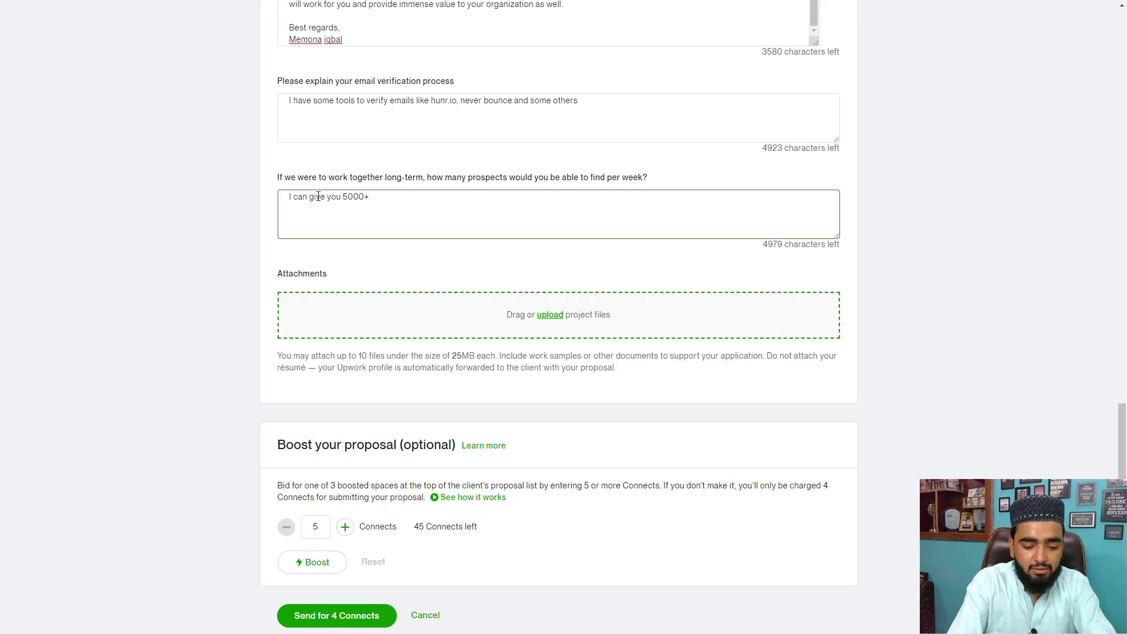
pyautogui.write('-prospec')
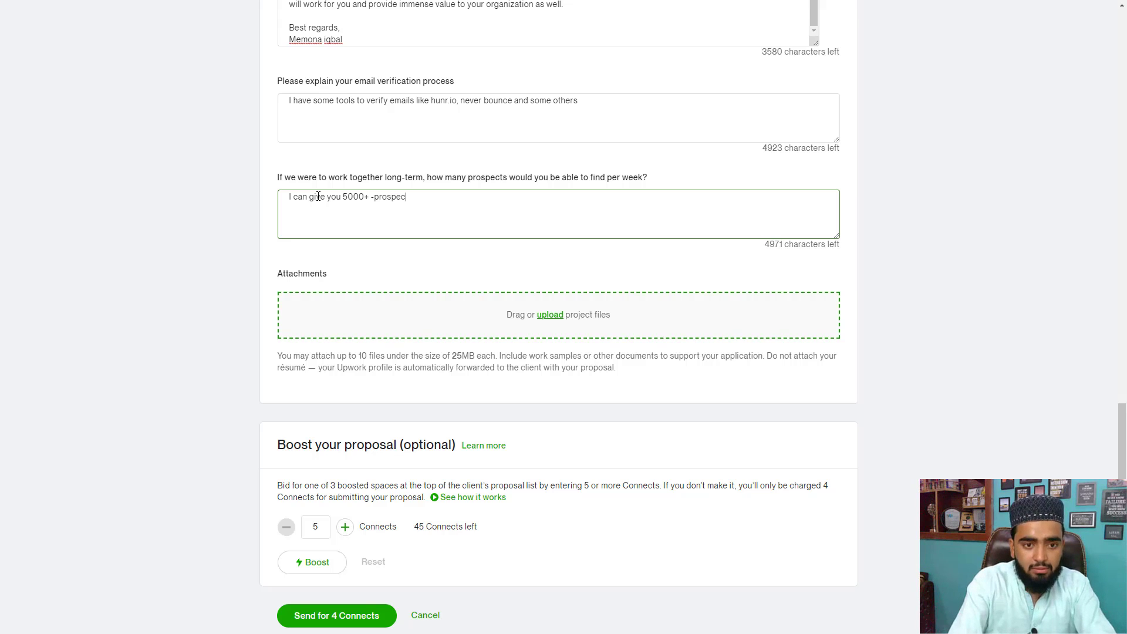
pyautogui.write('ts')
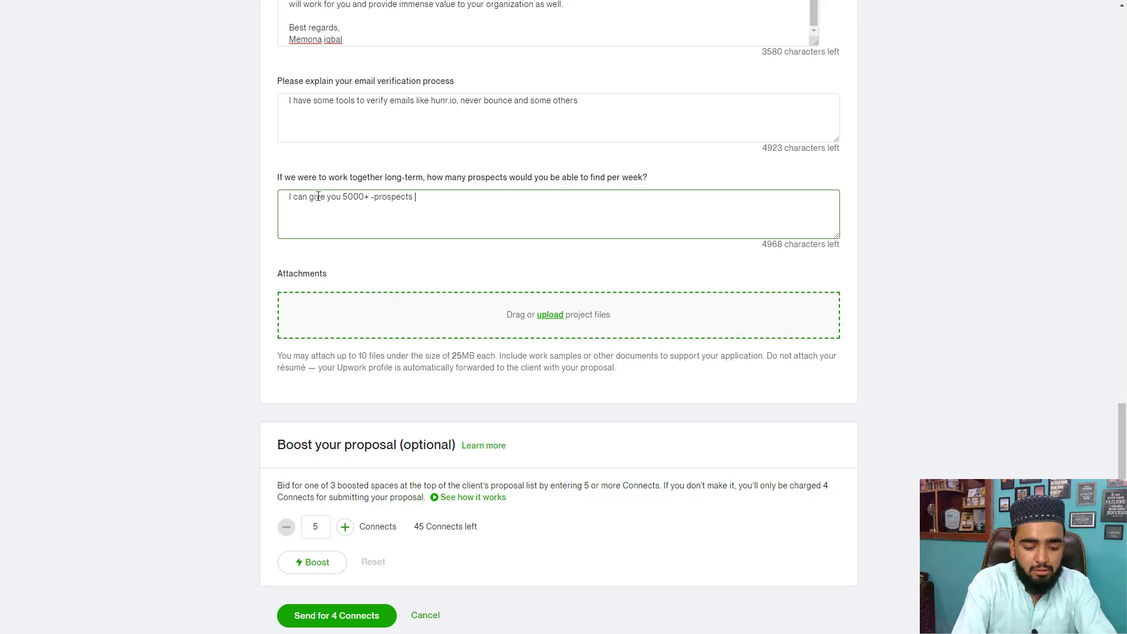
pyautogui.write(' every')
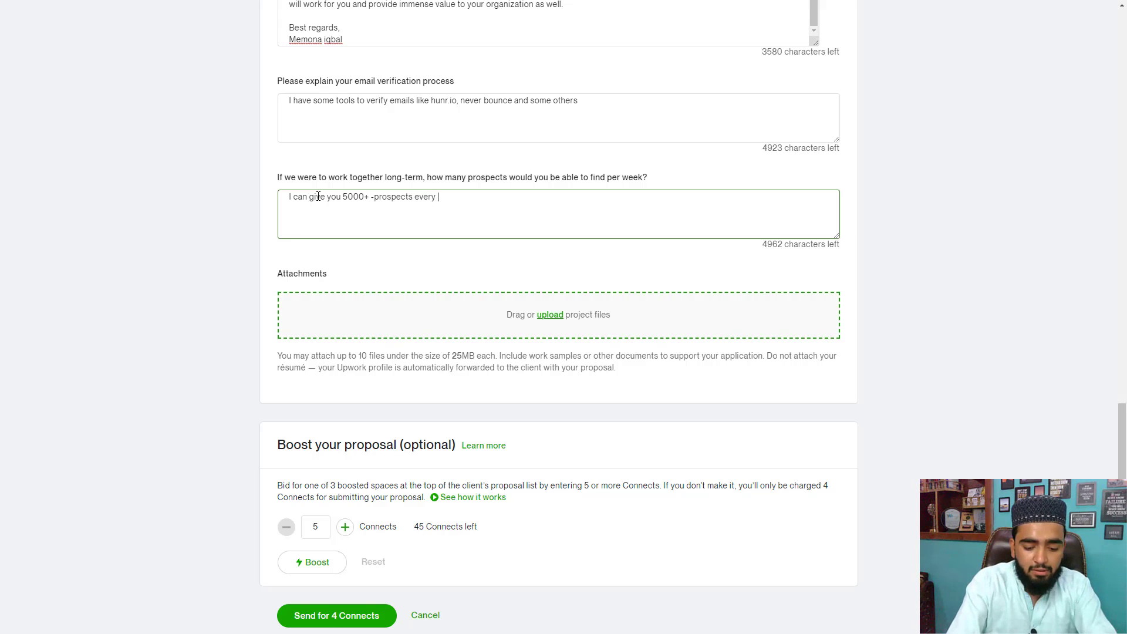
pyautogui.write(' week')
pyautogui.write('.')
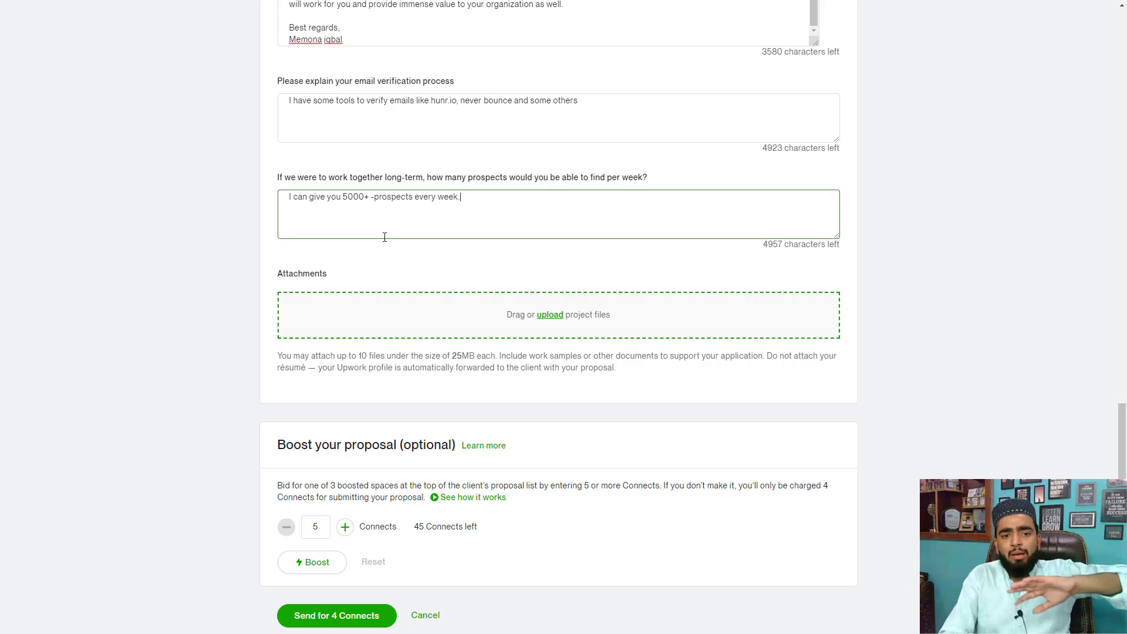
# - Boost the proposal with a bid of 10 Connects
pyautogui.scroll(-3, 399, 234)
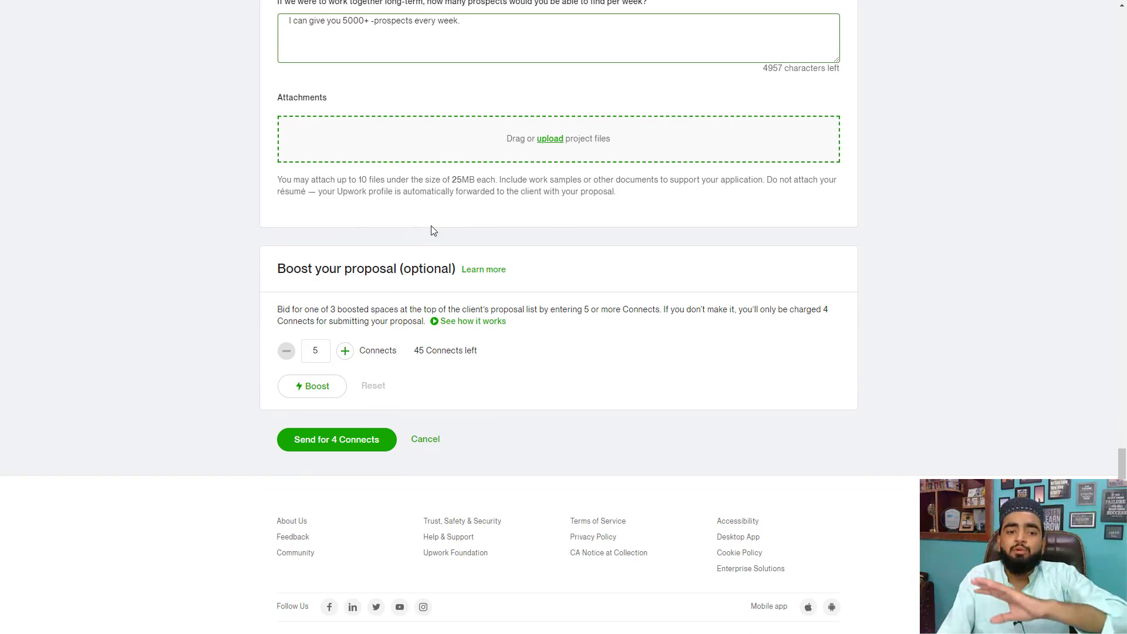
pyautogui.click(346, 351)
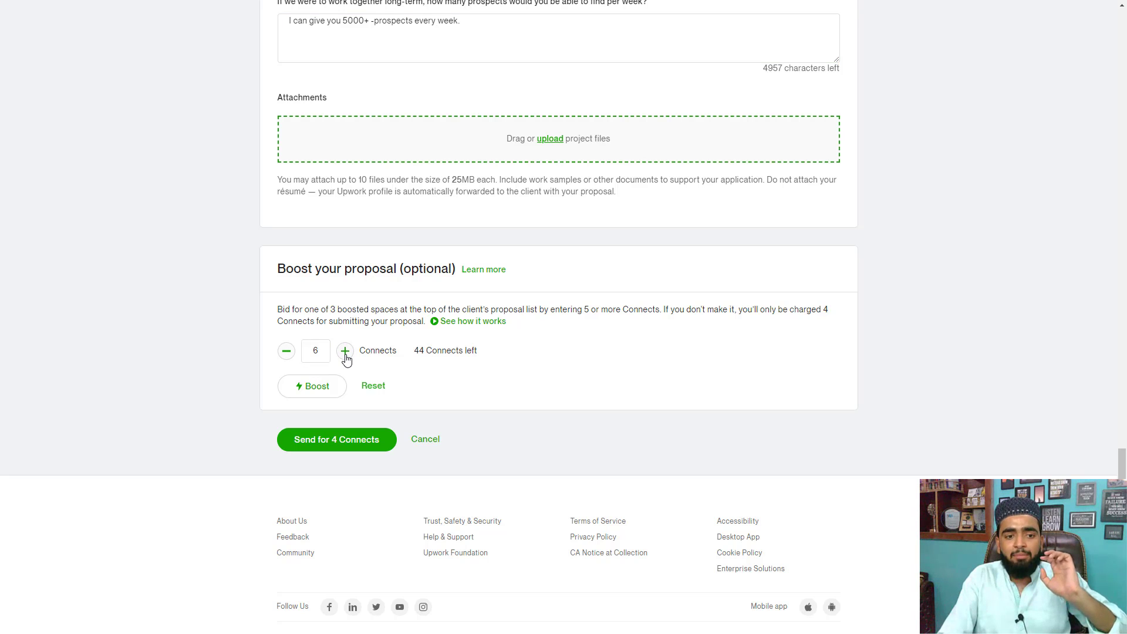
pyautogui.click(346, 351)
pyautogui.click(346, 352)
pyautogui.click(345, 351)
pyautogui.click(346, 353)
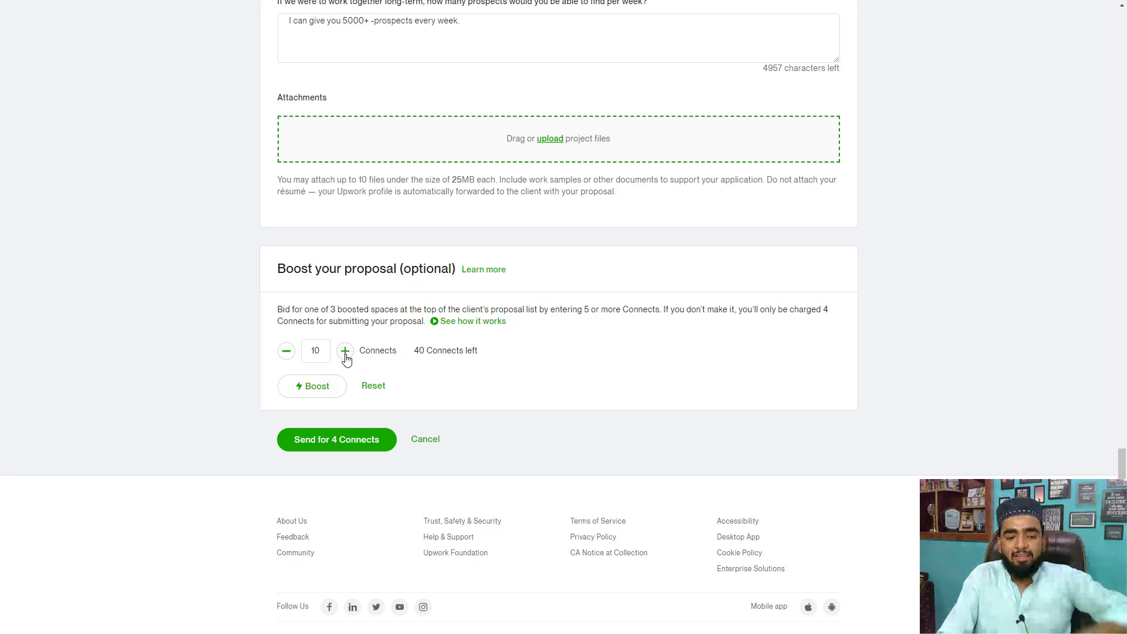
pyautogui.click(318, 388)
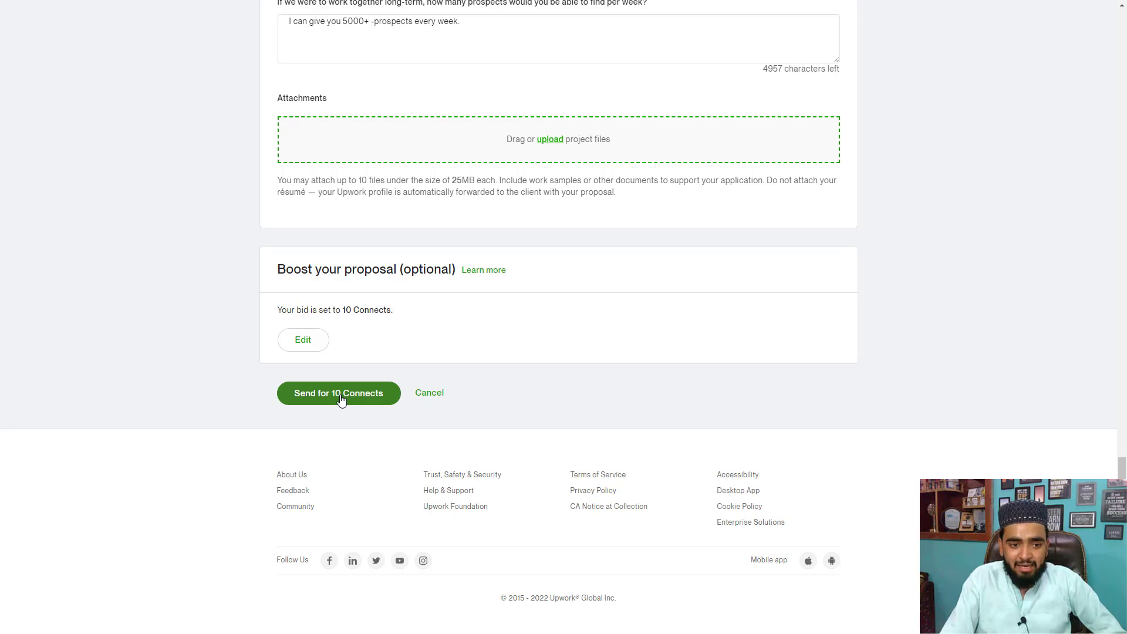
# - Send the proposal for 10 Connects, accepting Upwork's policies and the fixed-price project notice
pyautogui.click(339, 397)
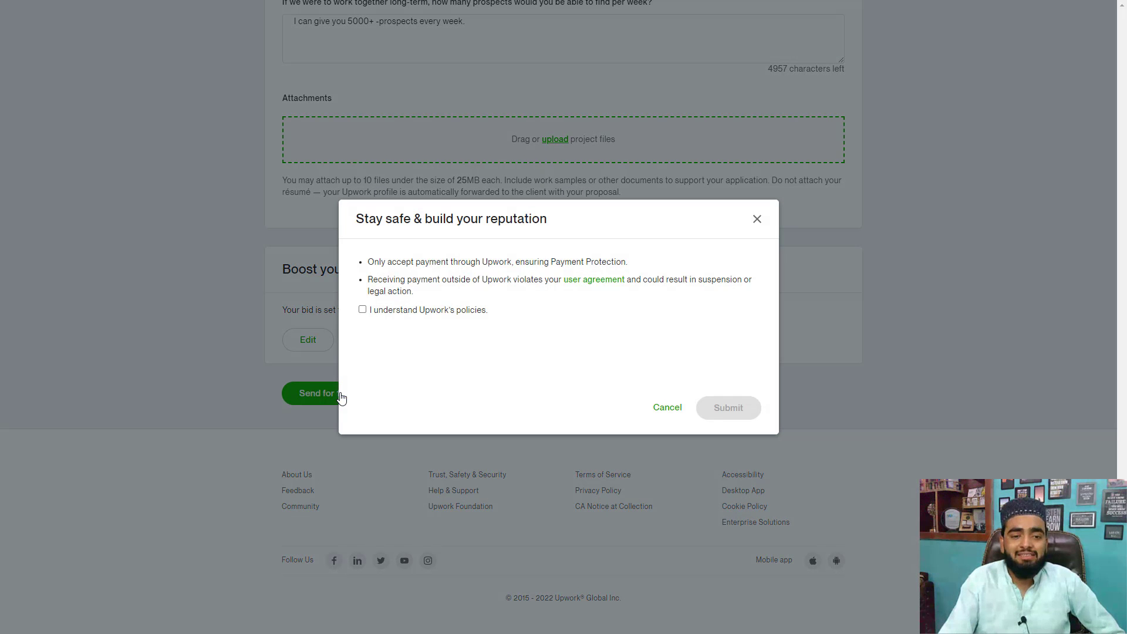
pyautogui.click(362, 309)
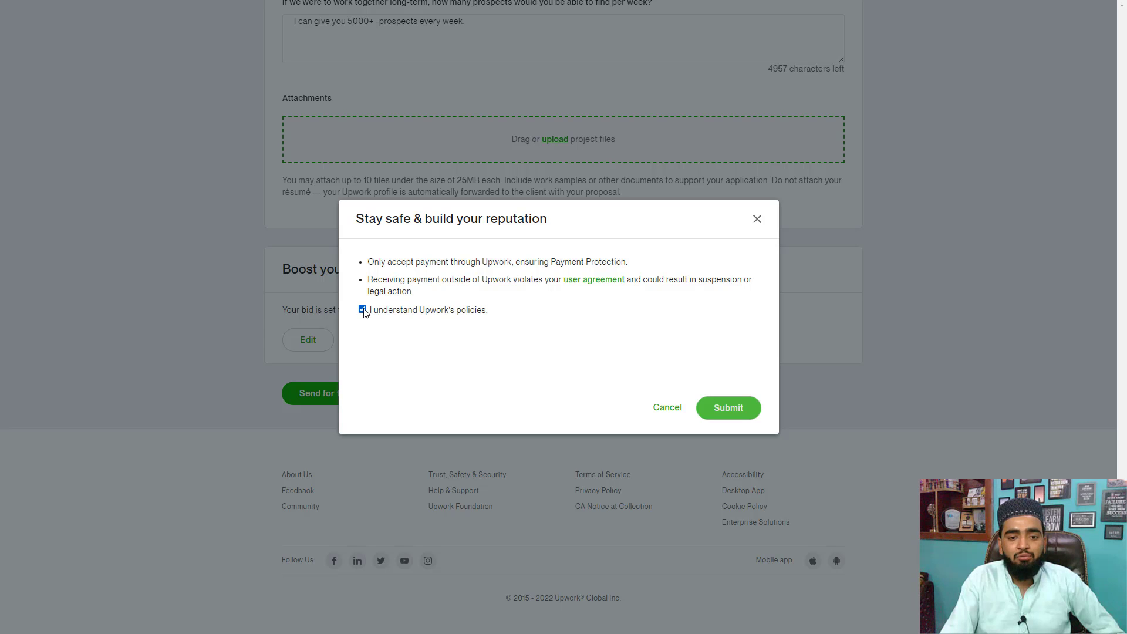
pyautogui.click(716, 411)
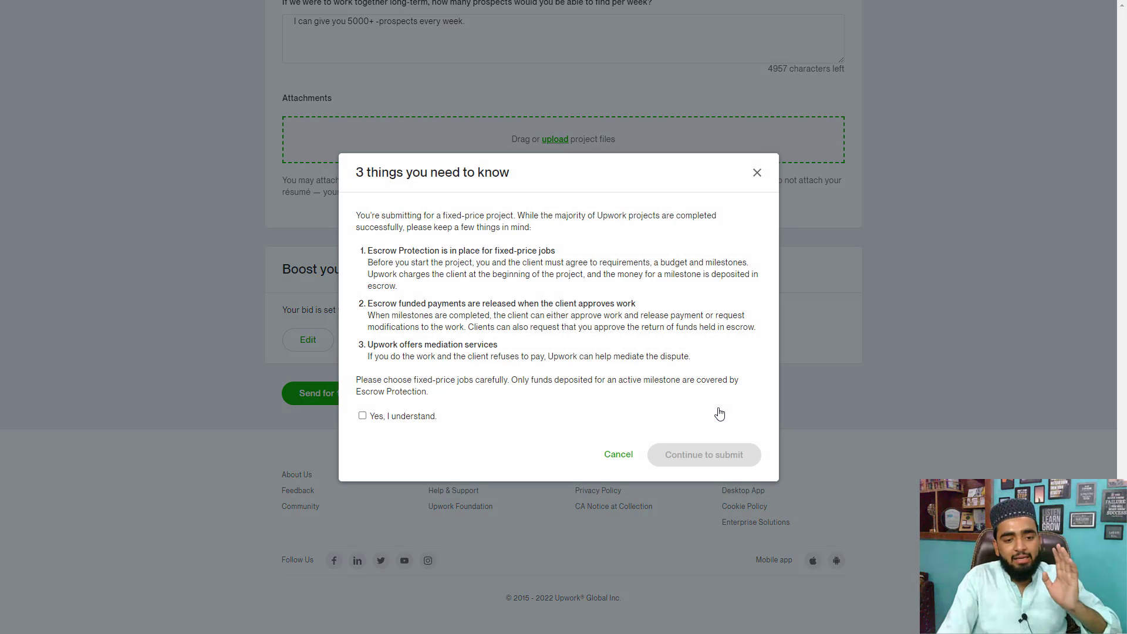
pyautogui.click(362, 416)
pyautogui.click(680, 462)
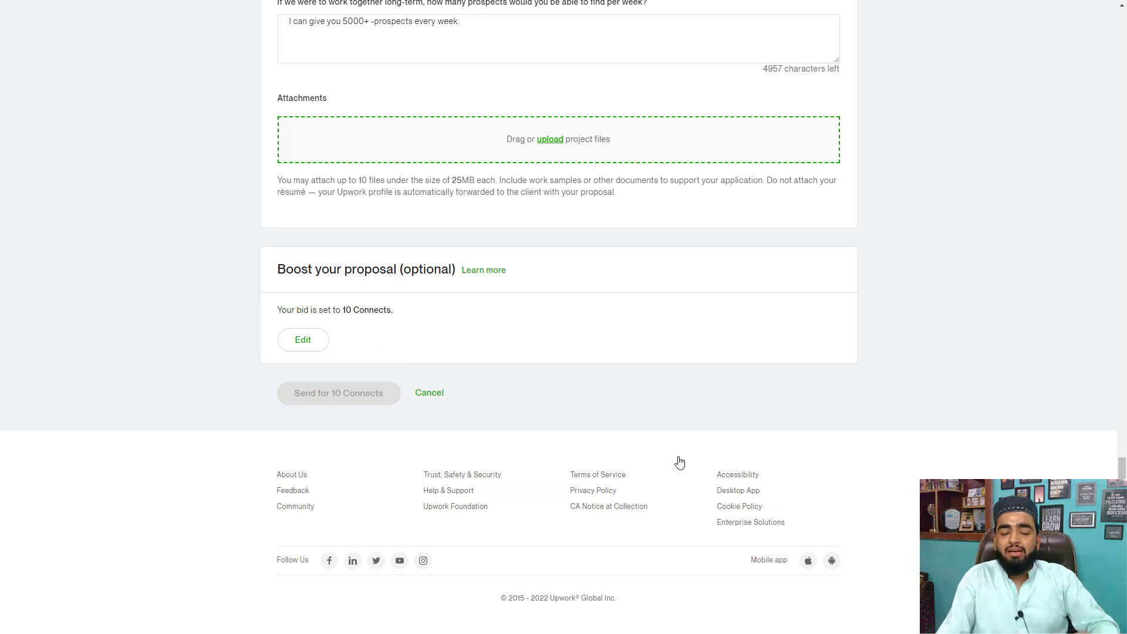